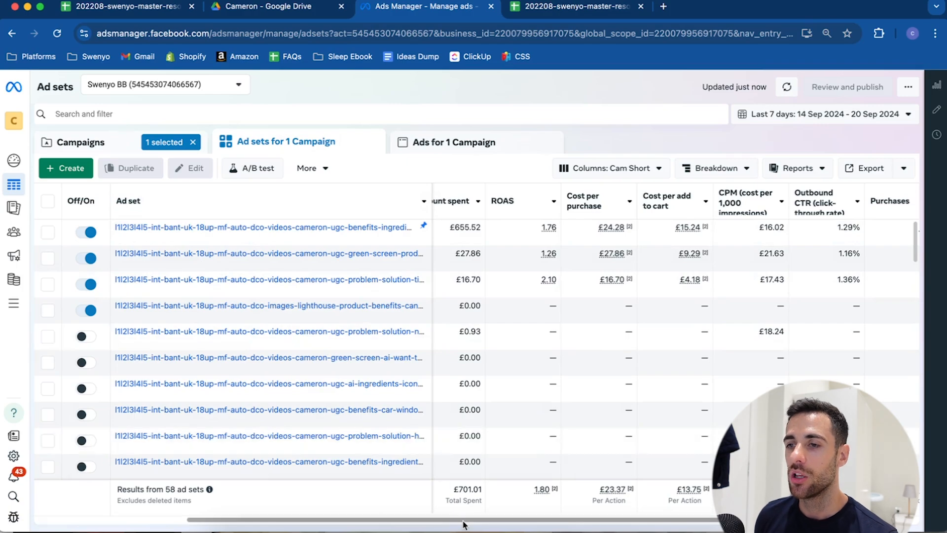
- Show the Performance columns in the ad set table and temporarily widen the Ad set column to read the scheduled ad set's name
{"action": "mouse_move", "coordinate": [464, 520]}
{"action": "left_mouse_down"}
{"action": "mouse_move", "coordinate": [380, 519]}
{"action": "mouse_move", "coordinate": [465, 514]}
{"action": "left_mouse_up"}
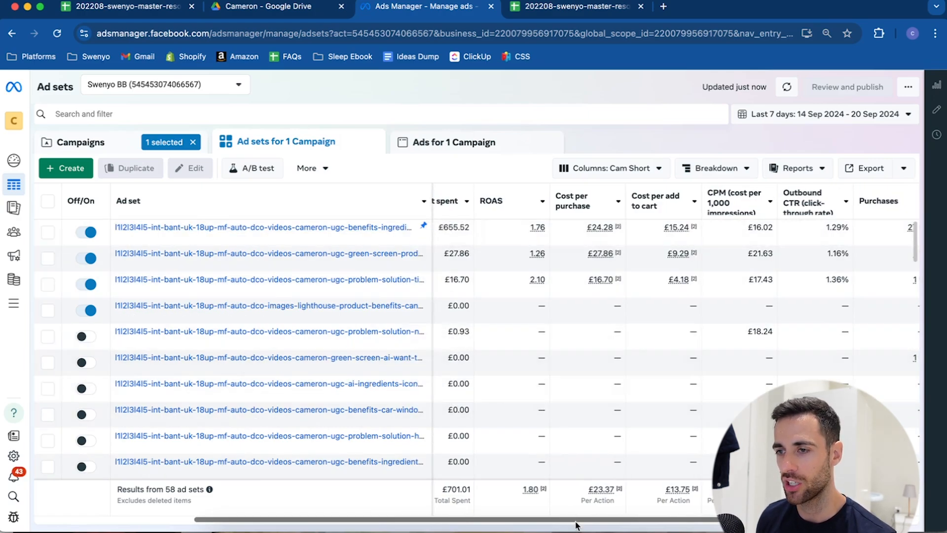
{"action": "left_click_drag", "start_coordinate": [575, 522], "coordinate": [397, 493]}
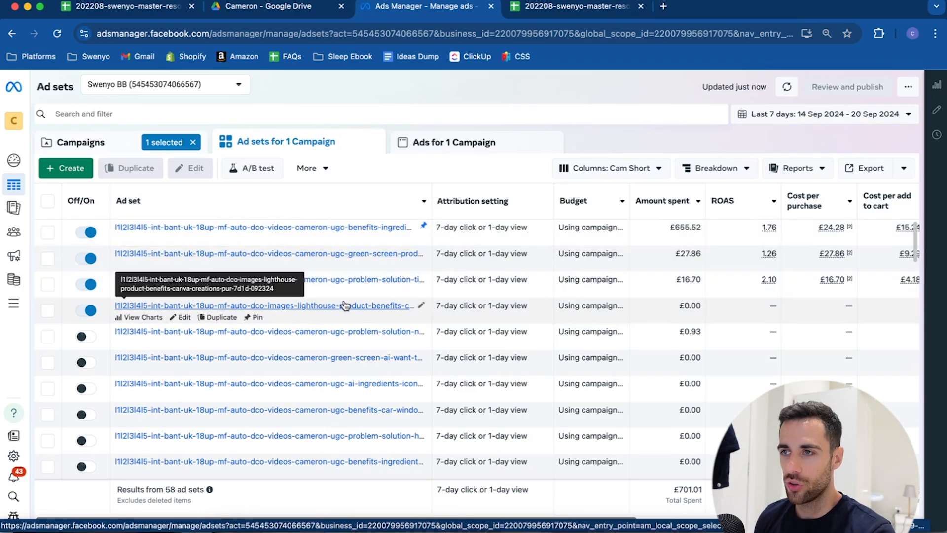
{"action": "left_click", "coordinate": [607, 168]}
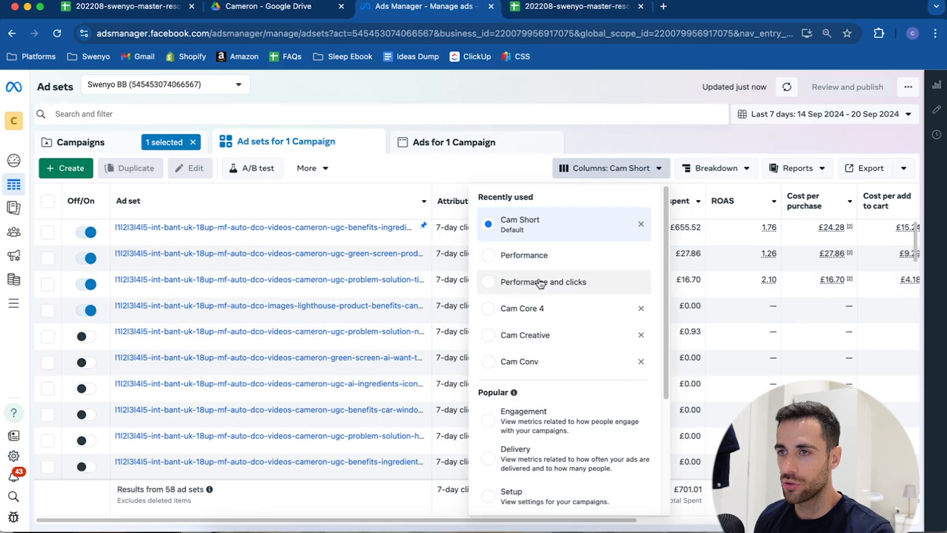
{"action": "left_click", "coordinate": [534, 257]}
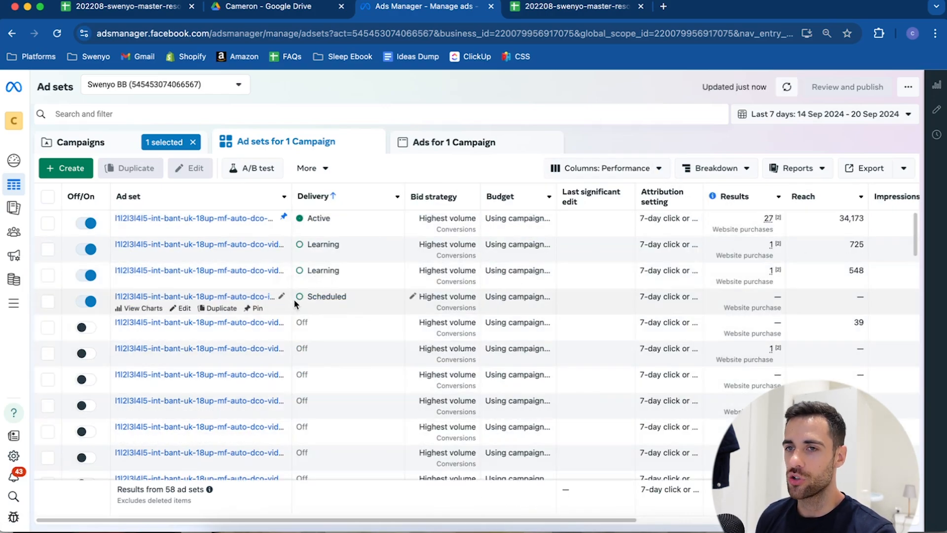
{"action": "left_click_drag", "start_coordinate": [291, 191], "coordinate": [382, 184]}
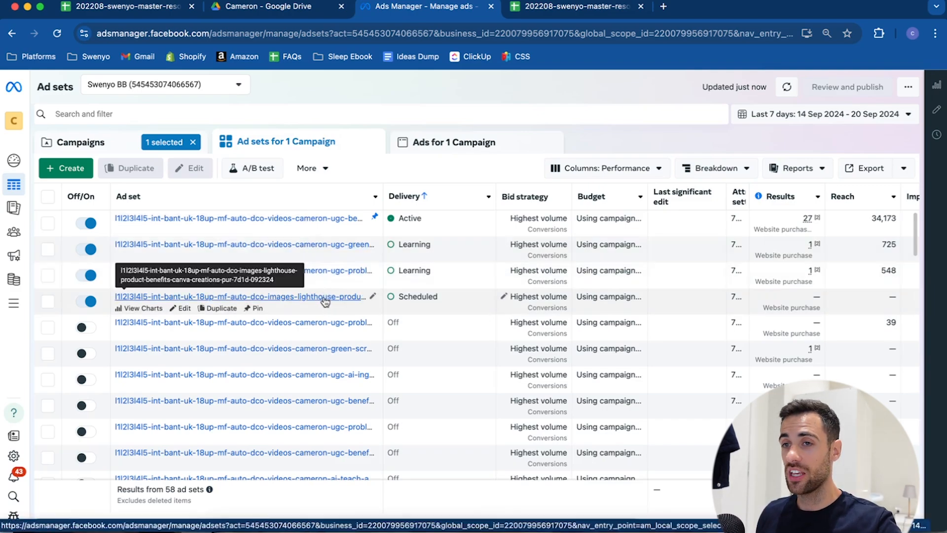
{"action": "left_click_drag", "start_coordinate": [382, 194], "coordinate": [253, 206]}
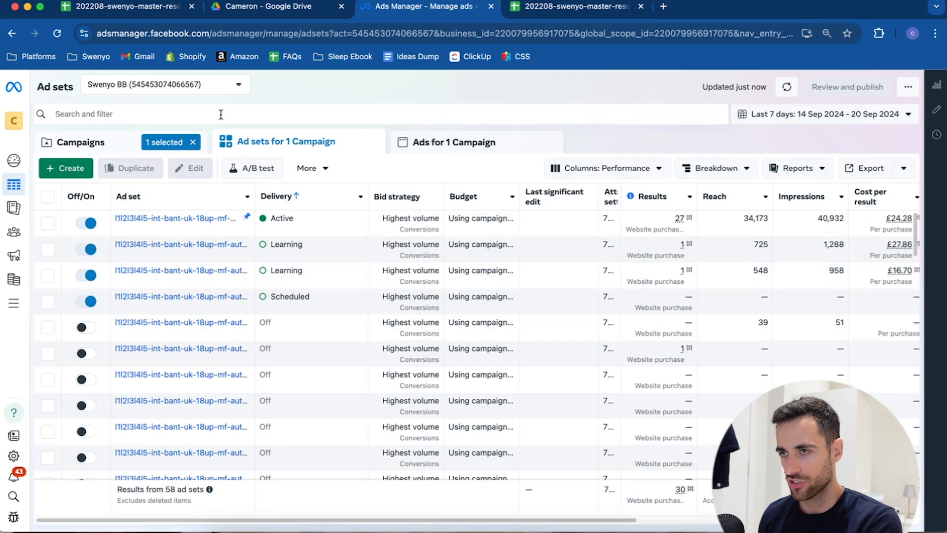
- Switch the ad set table to the Cam Conv column preset
{"action": "left_click", "coordinate": [612, 168]}
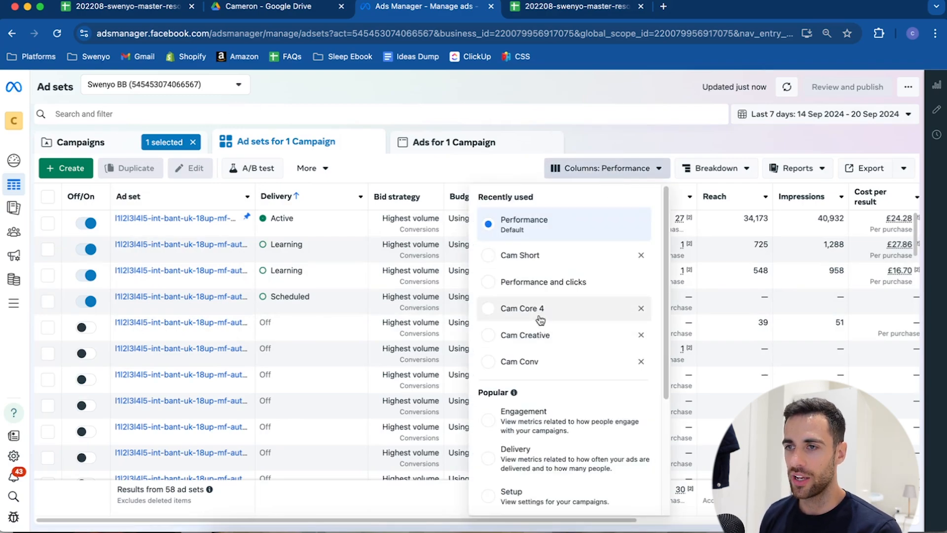
{"action": "left_click", "coordinate": [535, 360]}
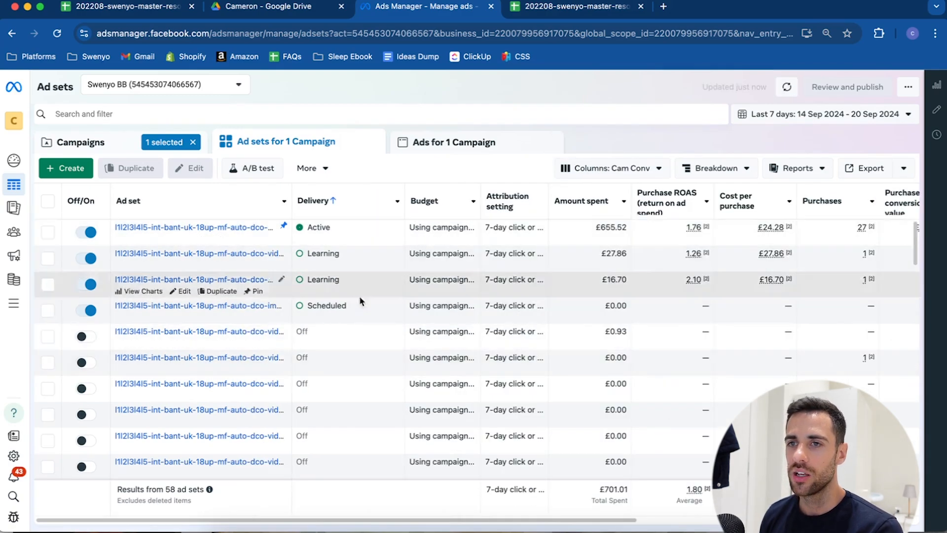
- Return to the campaigns, clear the selection, and create a new campaign with the Sales objective and manual setup
{"action": "left_click", "coordinate": [124, 150]}
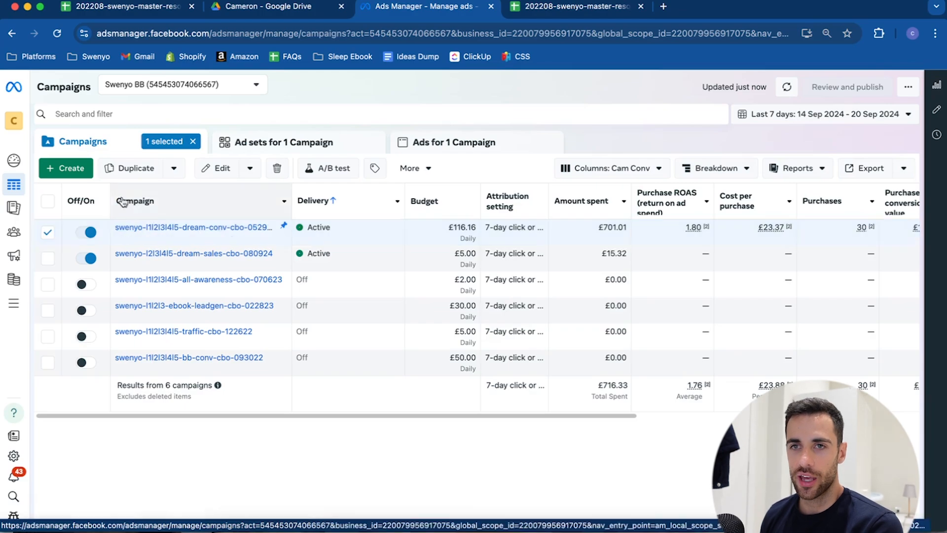
{"action": "left_click", "coordinate": [47, 232]}
{"action": "left_click", "coordinate": [67, 170]}
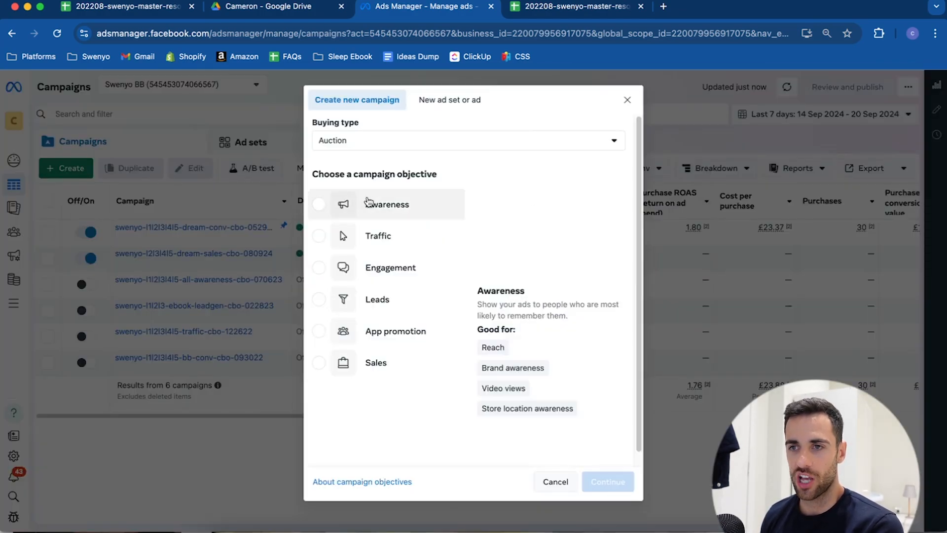
{"action": "left_click", "coordinate": [377, 364]}
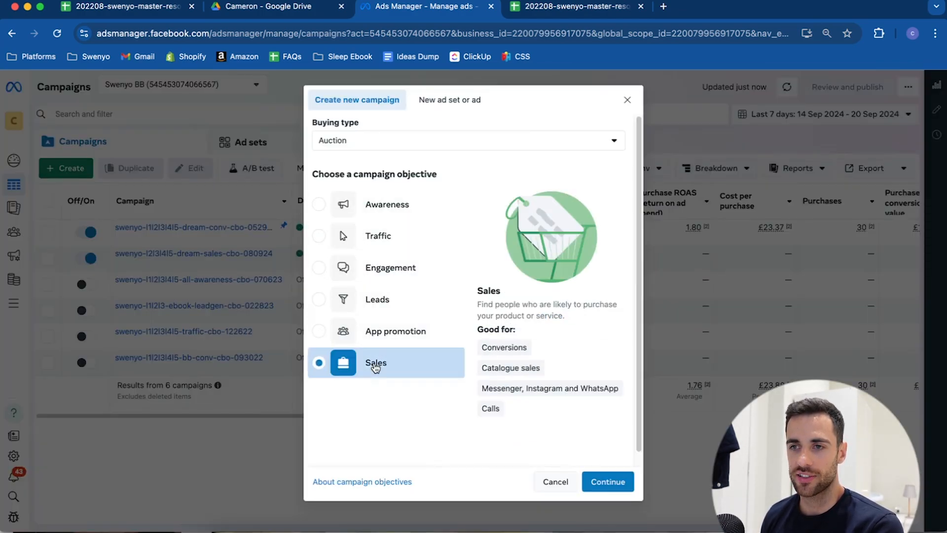
{"action": "left_click", "coordinate": [625, 481]}
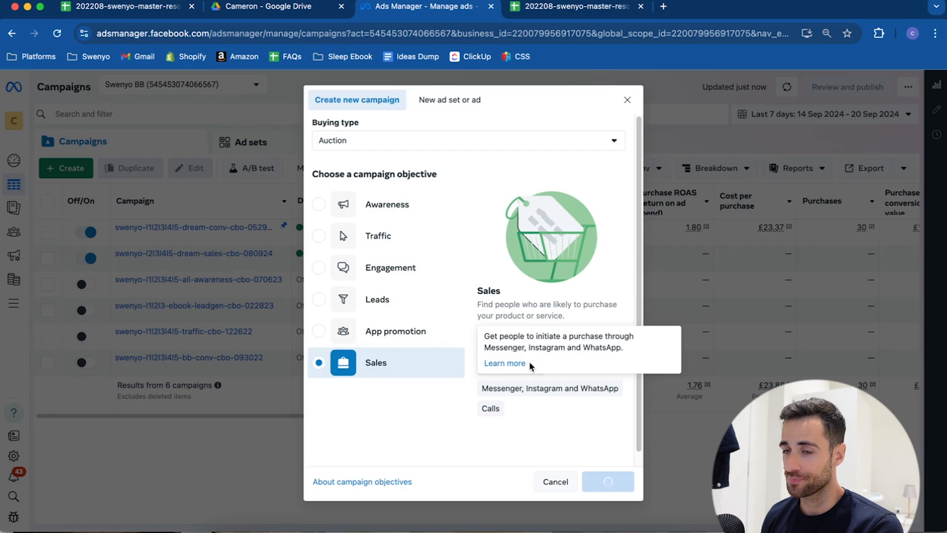
{"action": "left_click", "coordinate": [416, 421]}
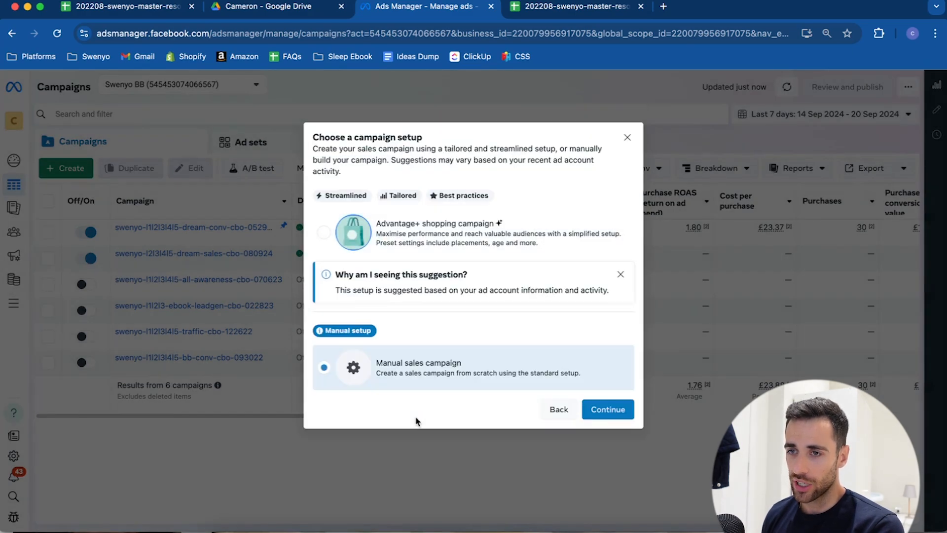
{"action": "left_click", "coordinate": [614, 413]}
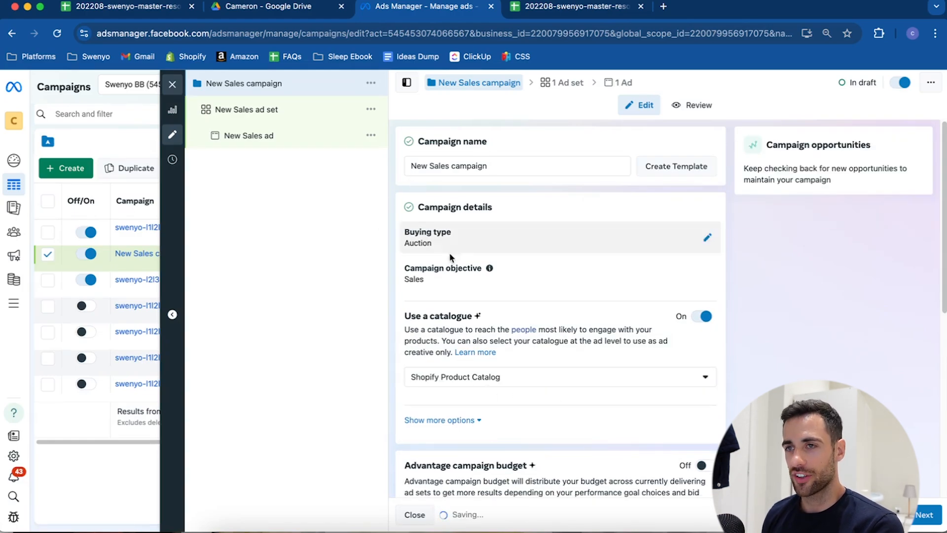
- Turn on Advantage campaign budget for the new sales campaign and close its draft without publishing
{"action": "scroll", "coordinate": [565, 350], "scroll_direction": "down", "scroll_amount": 3}
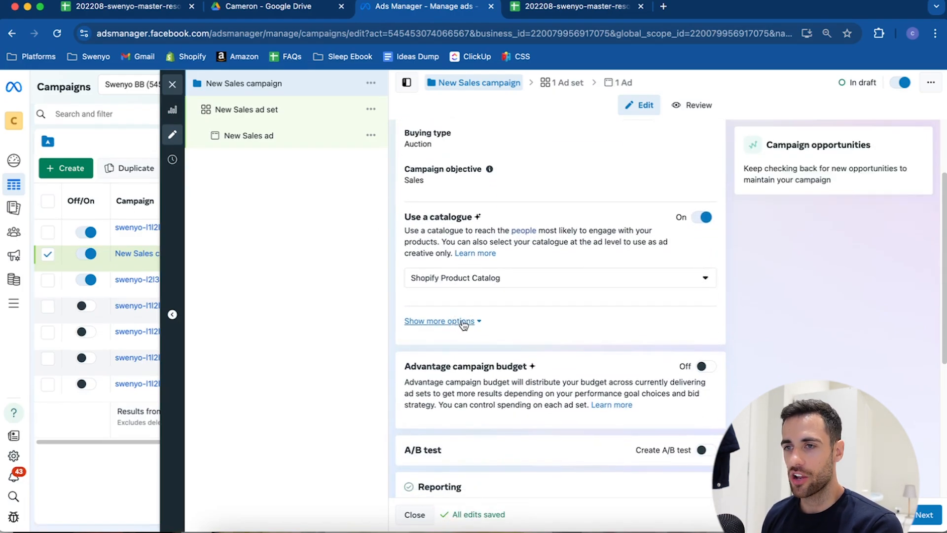
{"action": "left_click", "coordinate": [703, 365]}
{"action": "scroll", "coordinate": [661, 363], "scroll_direction": "down", "scroll_amount": 4}
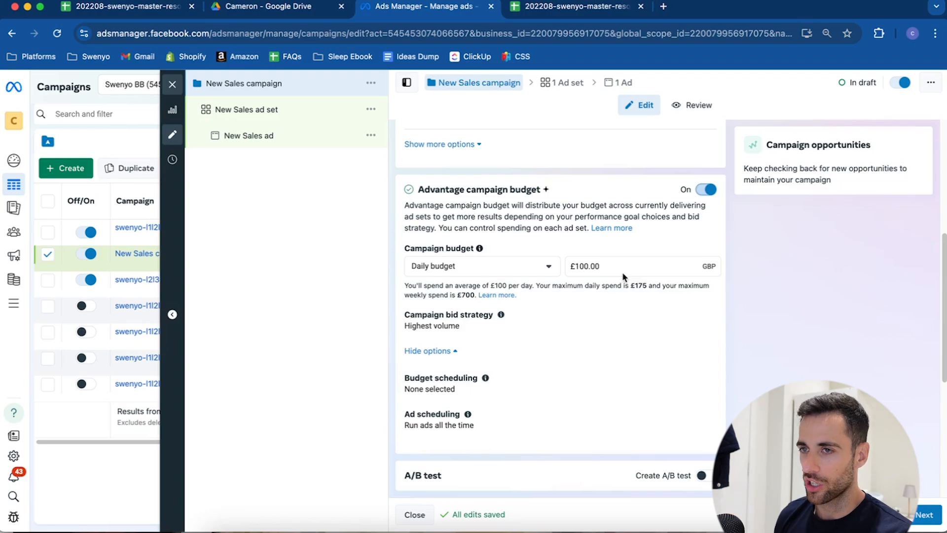
{"action": "left_click", "coordinate": [172, 88]}
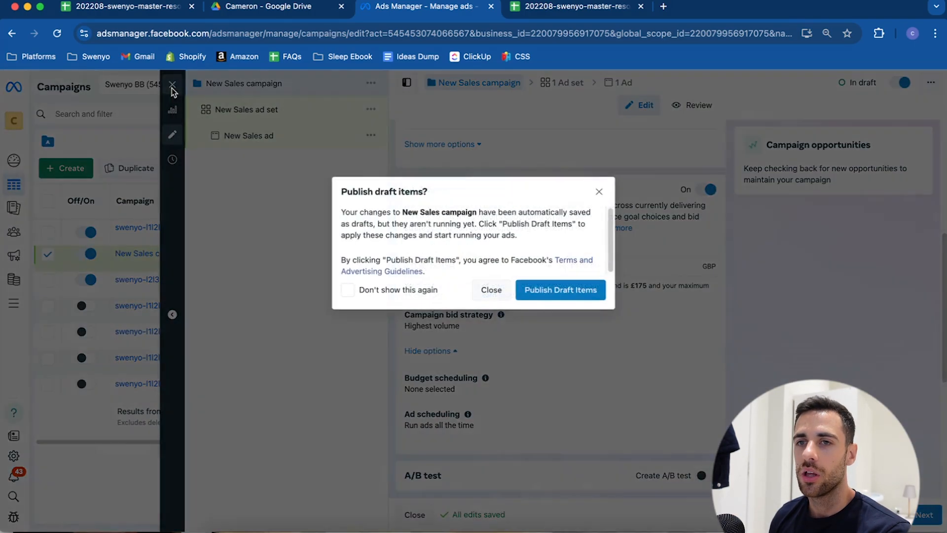
{"action": "left_click", "coordinate": [490, 288]}
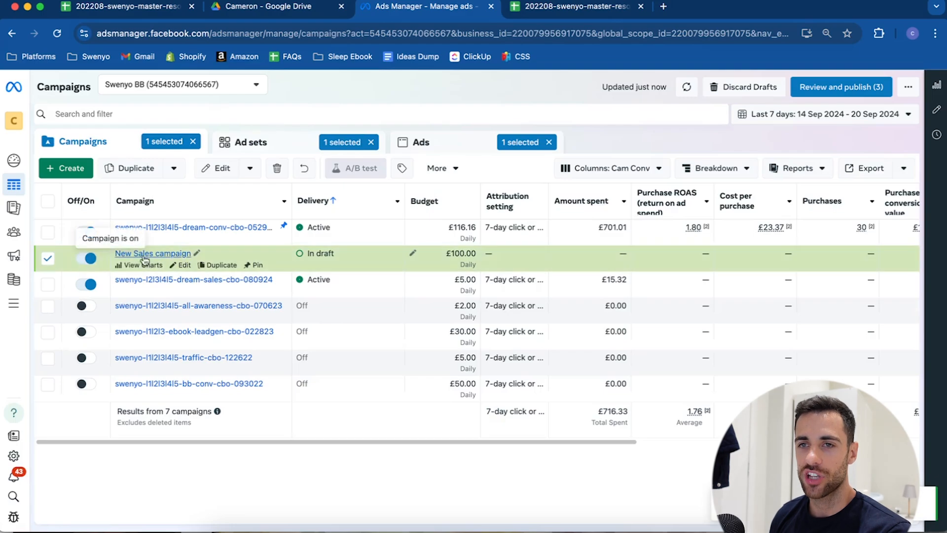
- Delete the draft New Sales campaign from the campaign list
{"action": "left_click", "coordinate": [153, 228]}
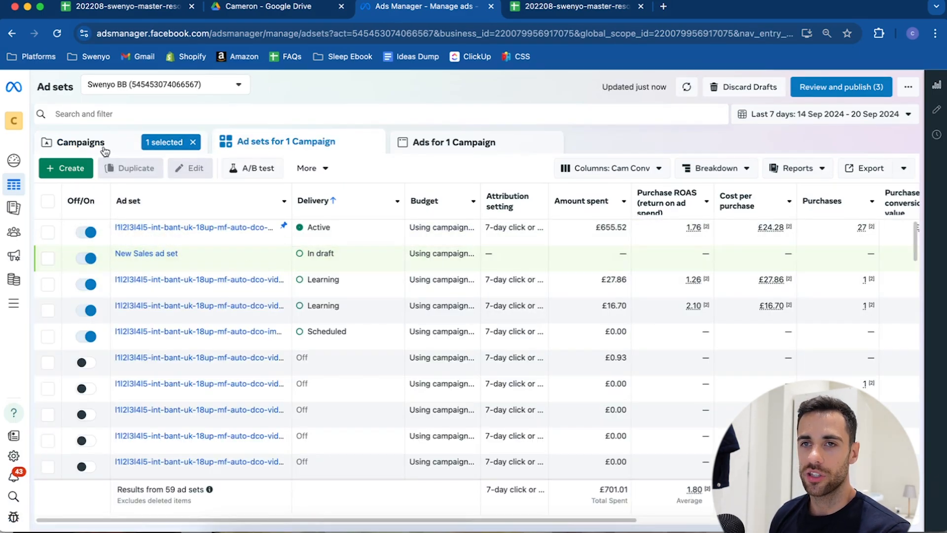
{"action": "left_click", "coordinate": [101, 148]}
{"action": "left_click", "coordinate": [48, 258]}
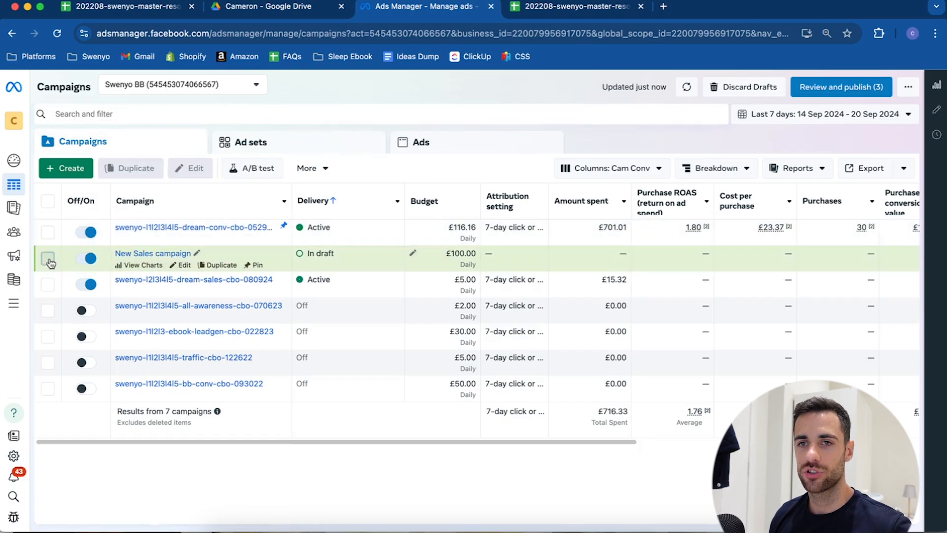
{"action": "key", "text": "Delete"}
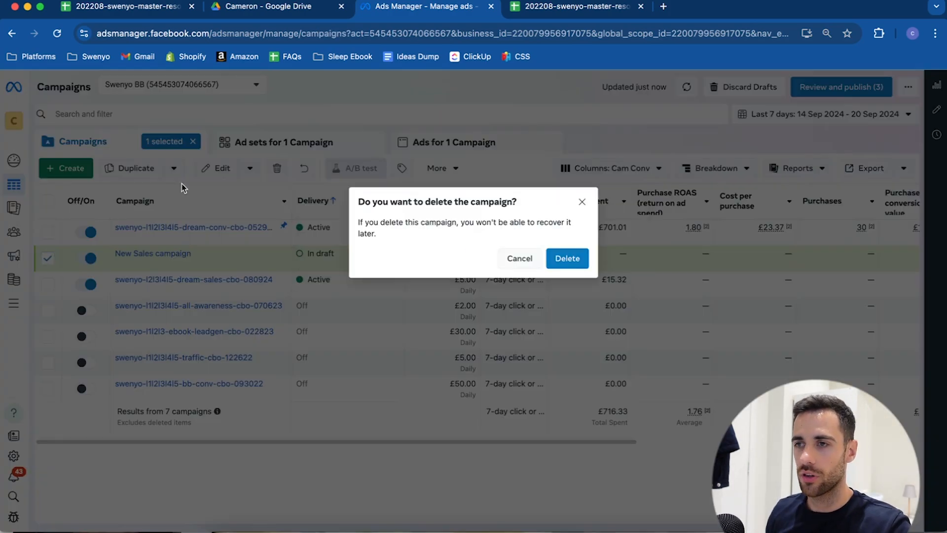
{"action": "left_click", "coordinate": [552, 258]}
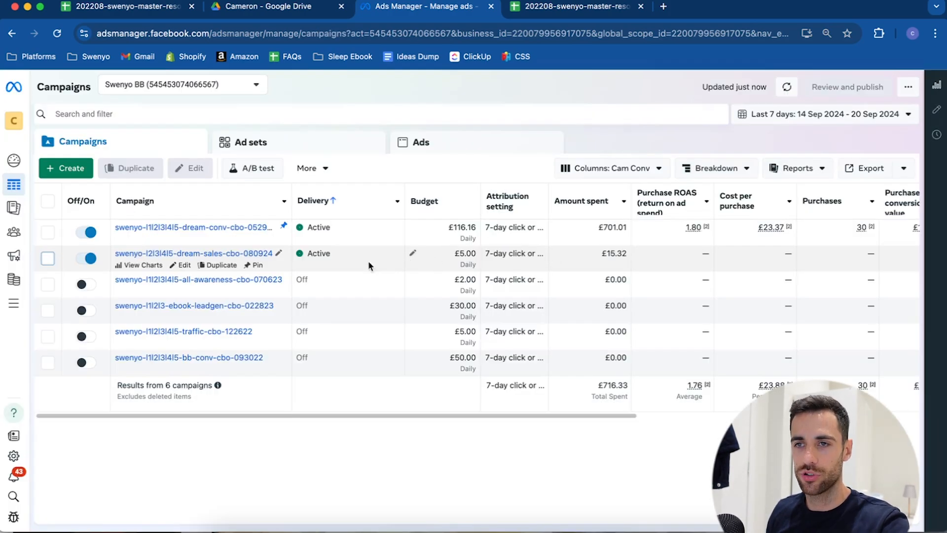
- Create a new ad set with a new ad inside the swenyo-l1l2l3l4l5-dream-conv-cbo-052923 campaign
{"action": "left_click", "coordinate": [205, 227]}
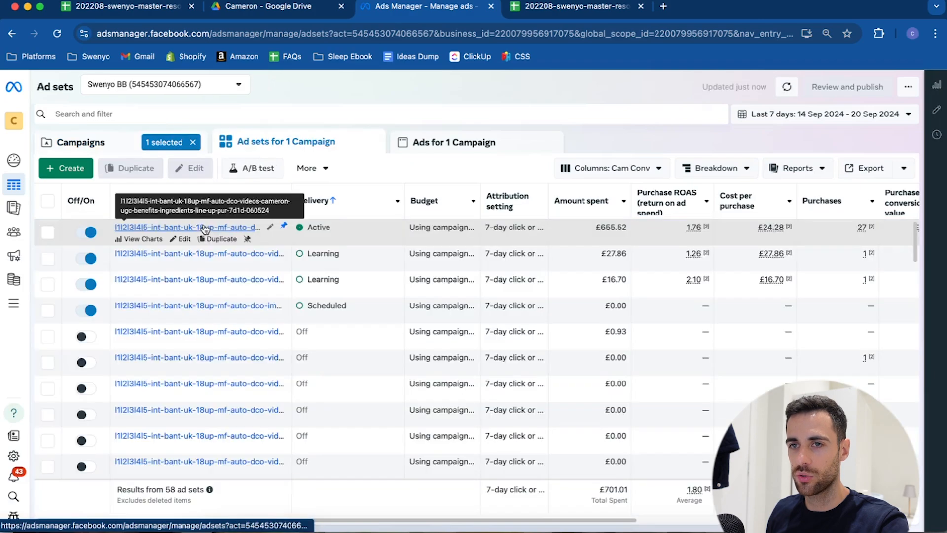
{"action": "left_click", "coordinate": [73, 170]}
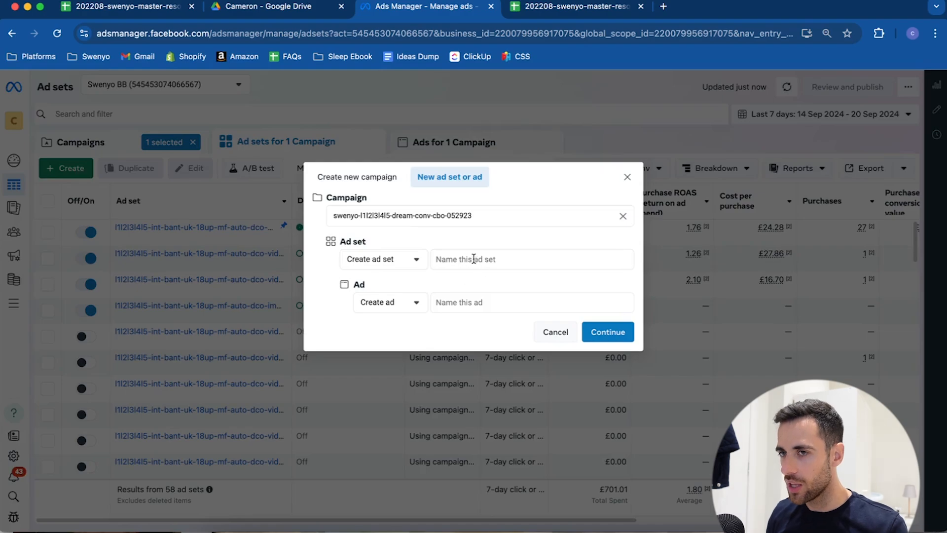
{"action": "left_click", "coordinate": [606, 331]}
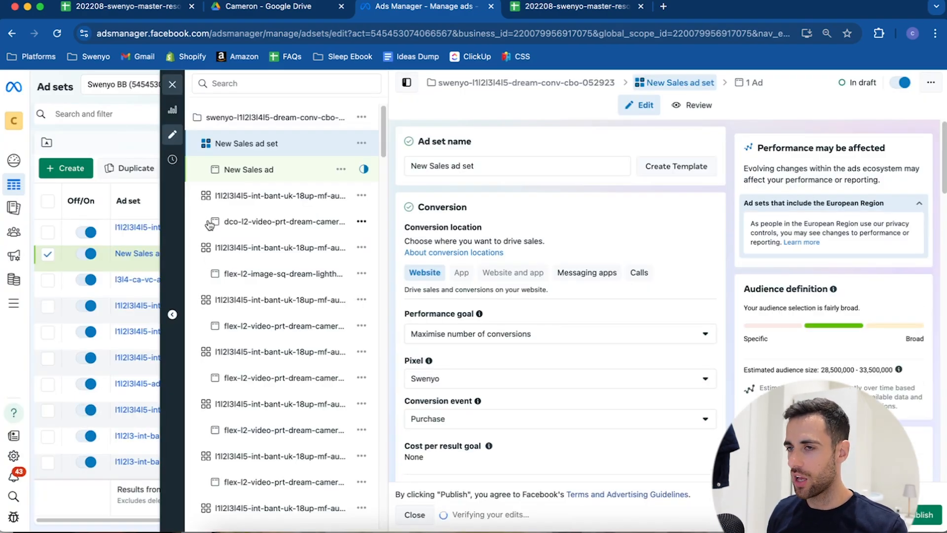
- Examine the new ad set's conversion location, performance goal and conversion event, and check the available pixels, keeping Swenyo selected
{"action": "scroll", "coordinate": [580, 262], "scroll_direction": "down", "scroll_amount": 2}
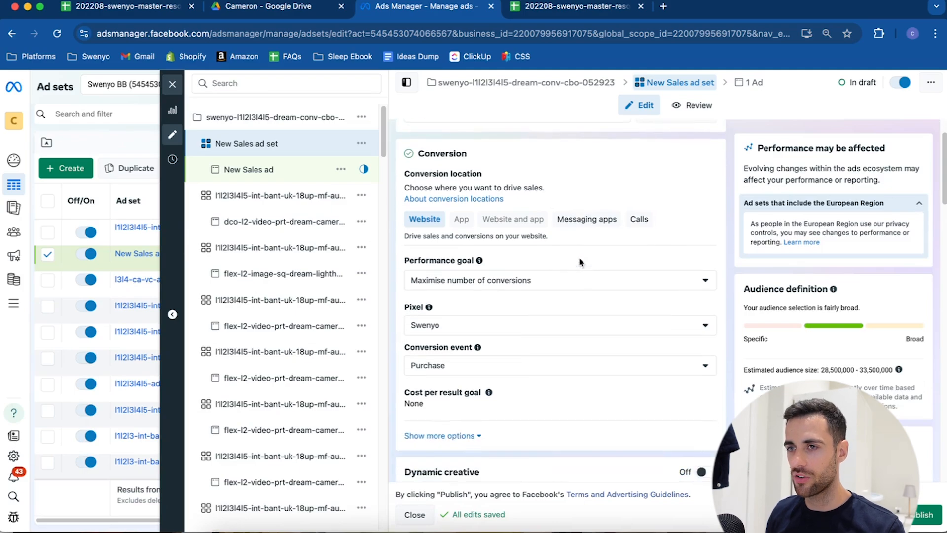
{"action": "scroll", "coordinate": [579, 258], "scroll_direction": "up", "scroll_amount": 2}
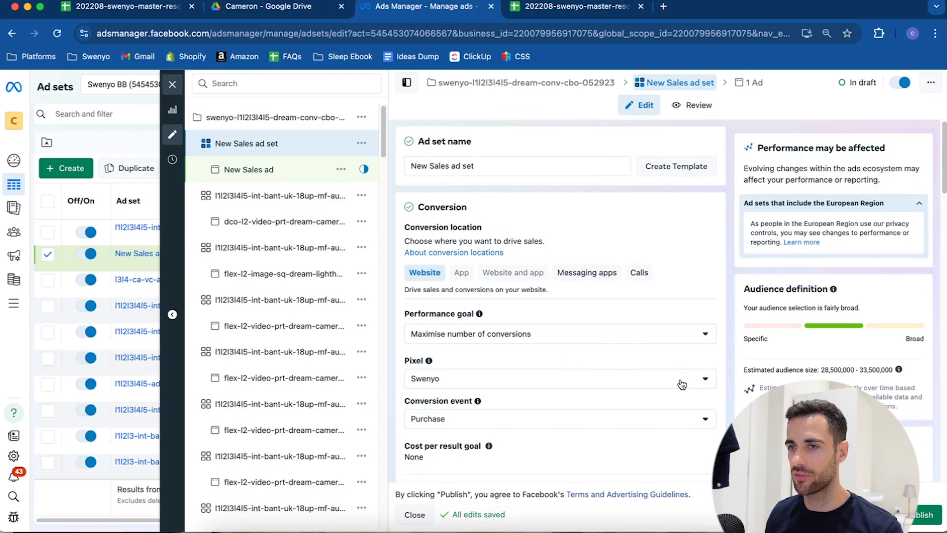
{"action": "scroll", "coordinate": [652, 340], "scroll_direction": "down", "scroll_amount": 1}
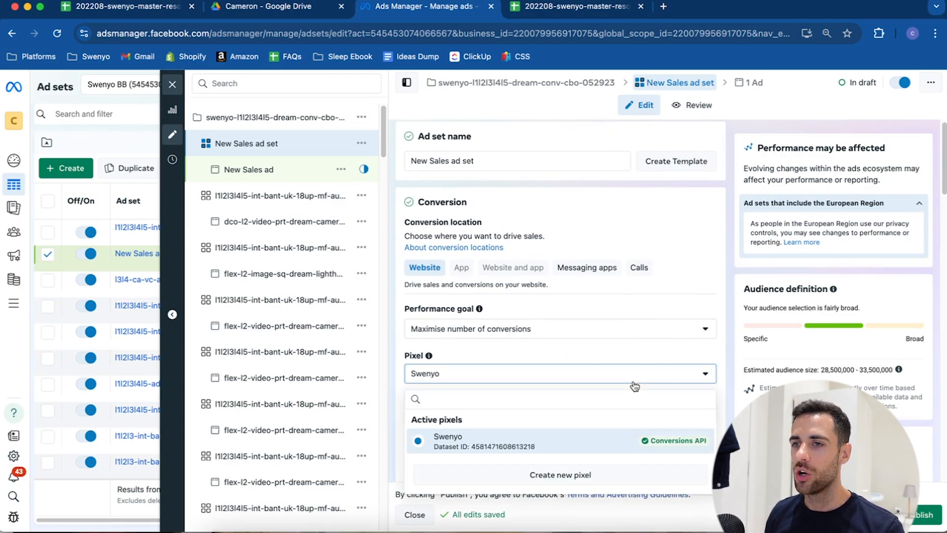
{"action": "left_click", "coordinate": [635, 382]}
{"action": "left_click", "coordinate": [611, 439]}
{"action": "scroll", "coordinate": [606, 391], "scroll_direction": "down", "scroll_amount": 1}
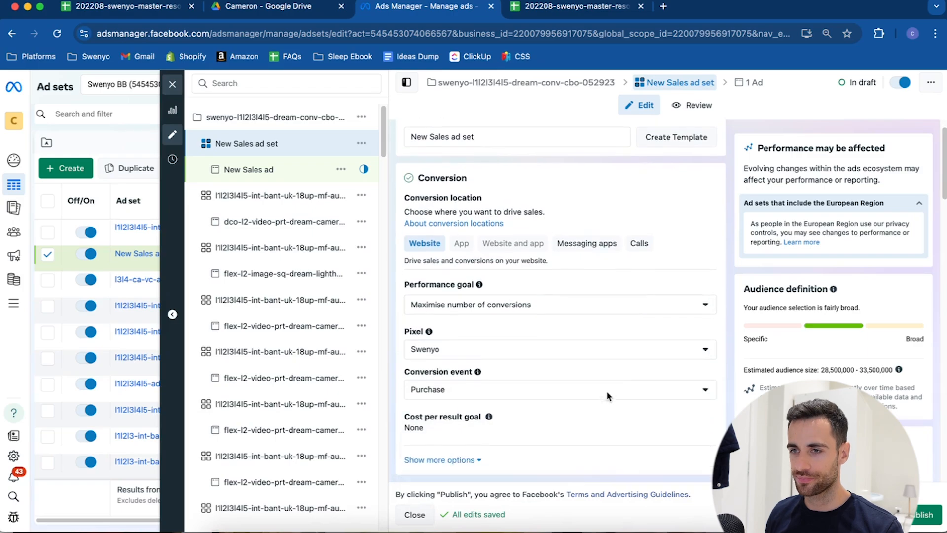
{"action": "scroll", "coordinate": [607, 391], "scroll_direction": "down", "scroll_amount": 2}
{"action": "left_click", "coordinate": [603, 239]}
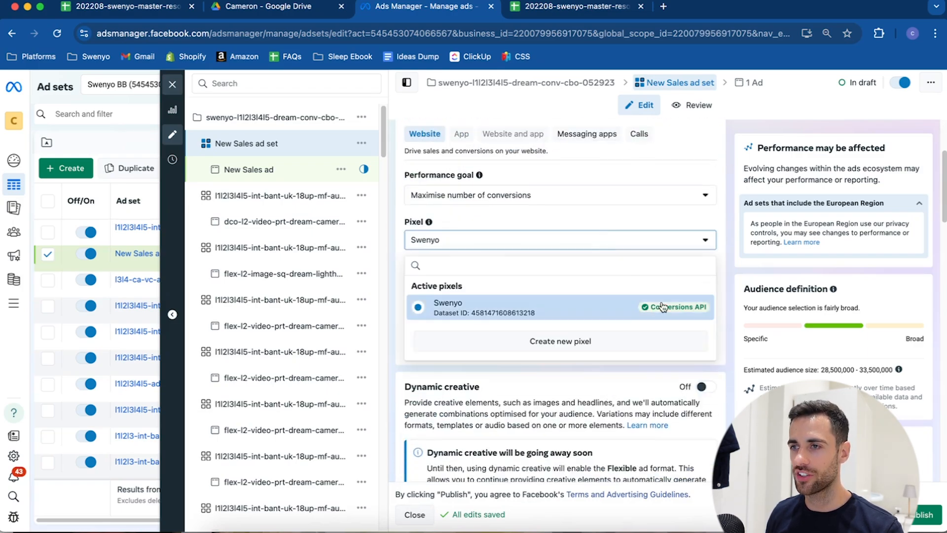
{"action": "left_click", "coordinate": [710, 240]}
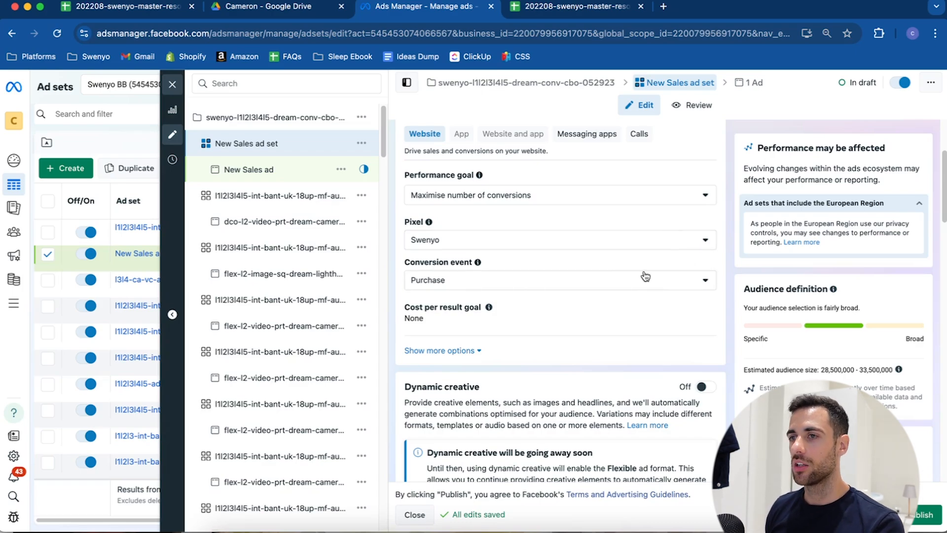
- Expand the extra conversion options of the new ad set and review its attribution setting and the Dynamic creative section
{"action": "scroll", "coordinate": [642, 275], "scroll_direction": "down", "scroll_amount": 2}
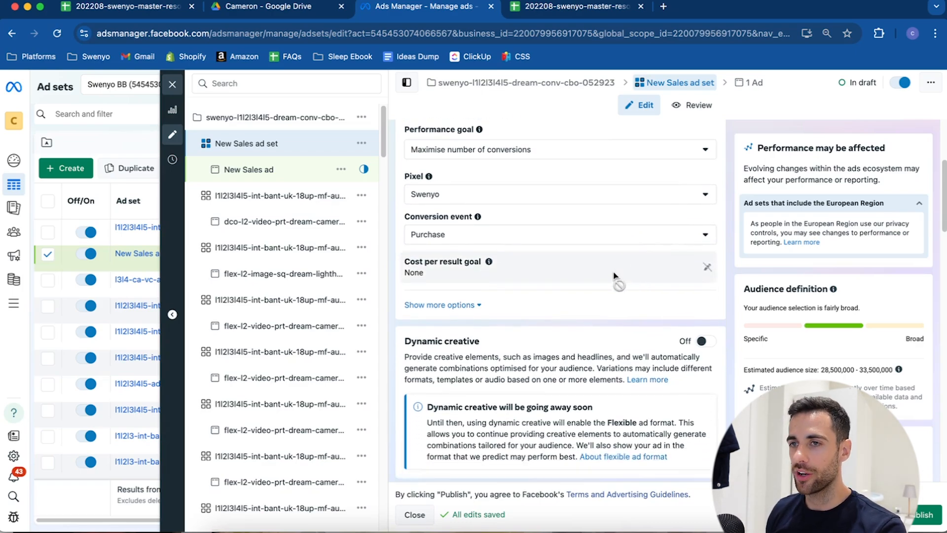
{"action": "left_click", "coordinate": [470, 306]}
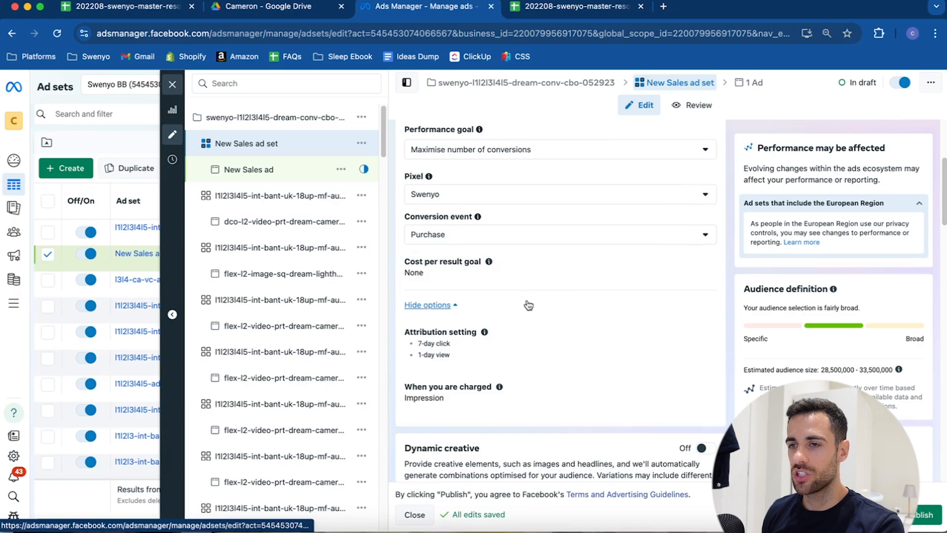
{"action": "scroll", "coordinate": [484, 342], "scroll_direction": "down", "scroll_amount": 5}
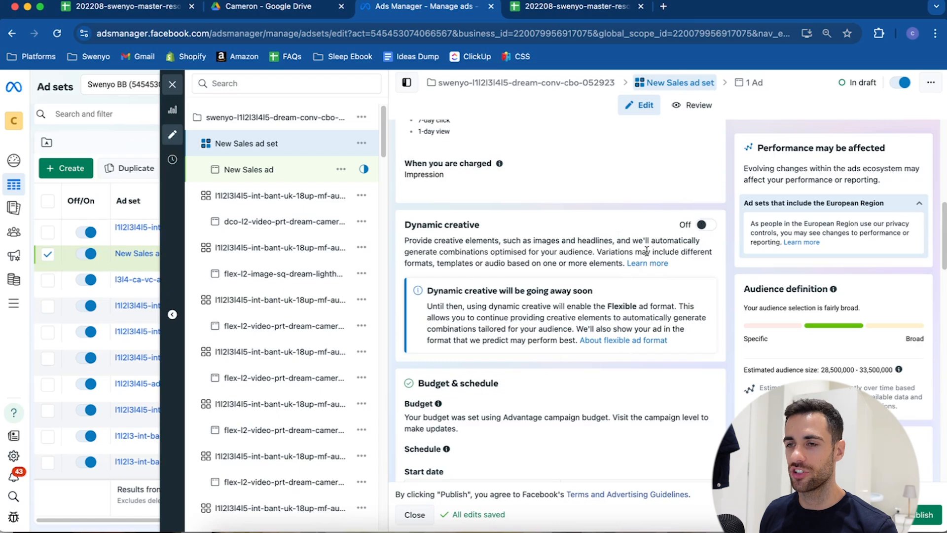
{"action": "scroll", "coordinate": [641, 253], "scroll_direction": "up", "scroll_amount": 5}
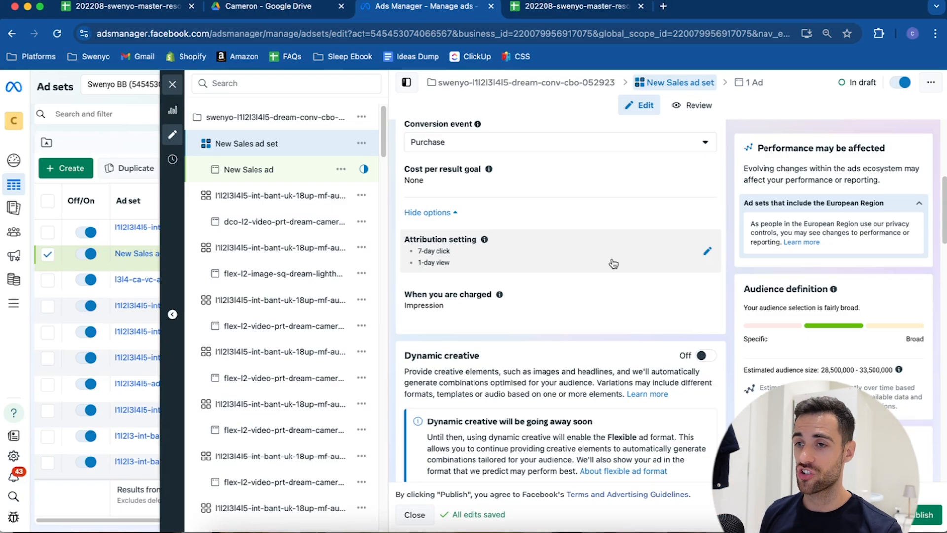
- Open the new ad and examine its media setup, format choices and creative fields
{"action": "scroll", "coordinate": [614, 267], "scroll_direction": "down", "scroll_amount": 3}
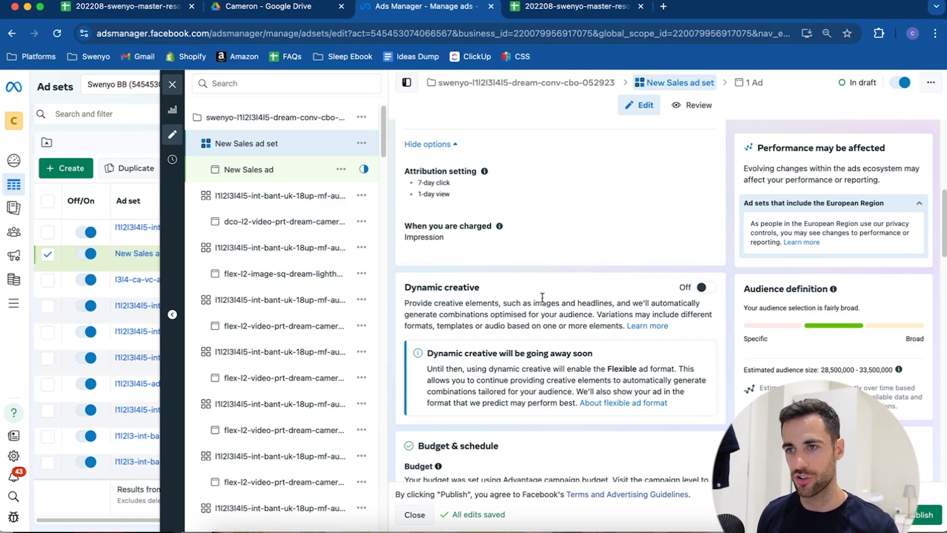
{"action": "left_click", "coordinate": [285, 176]}
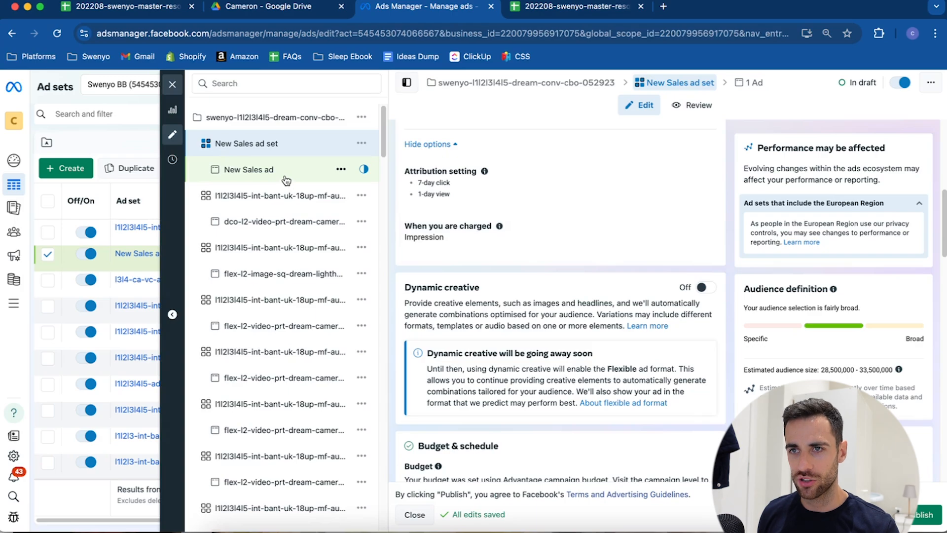
{"action": "scroll", "coordinate": [499, 286], "scroll_direction": "down", "scroll_amount": 12}
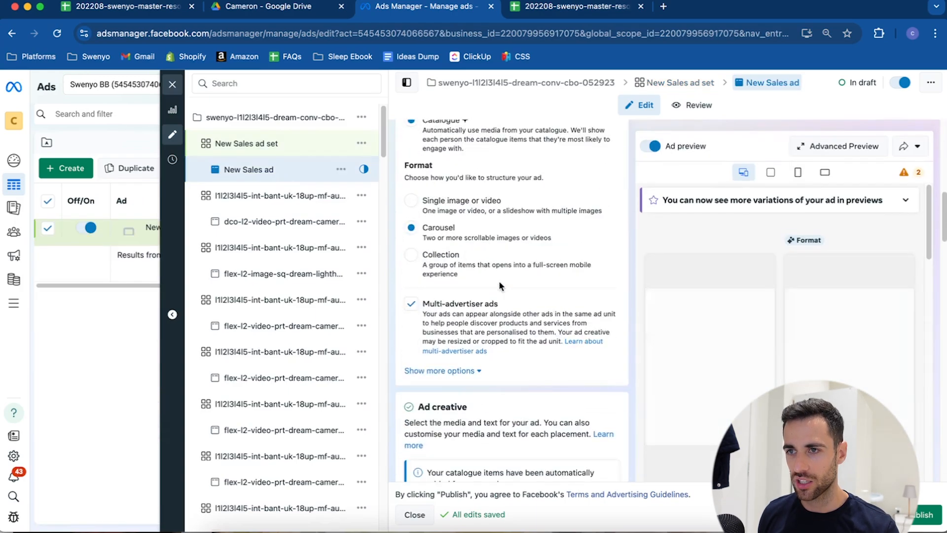
{"action": "scroll", "coordinate": [499, 285], "scroll_direction": "up", "scroll_amount": 4}
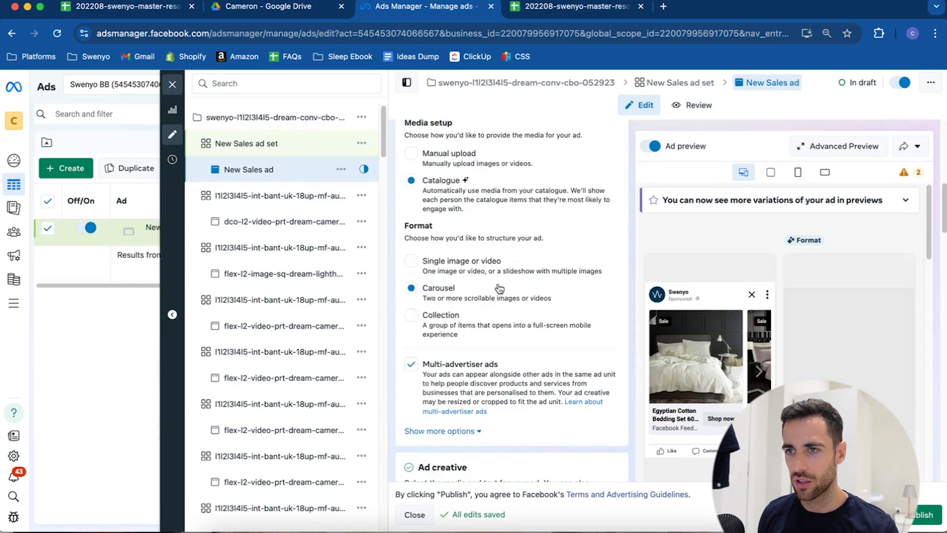
{"action": "scroll", "coordinate": [499, 285], "scroll_direction": "down", "scroll_amount": 8}
{"action": "scroll", "coordinate": [497, 285], "scroll_direction": "down", "scroll_amount": 7}
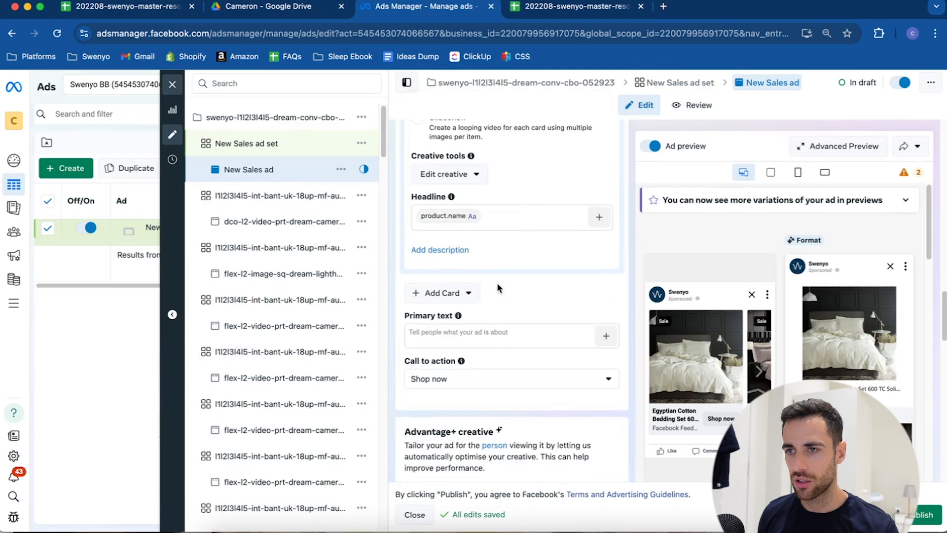
{"action": "scroll", "coordinate": [496, 282], "scroll_direction": "up", "scroll_amount": 15}
- Turn on Dynamic creative for the new ad set and check the resulting format options in its ad
{"action": "left_click", "coordinate": [293, 143]}
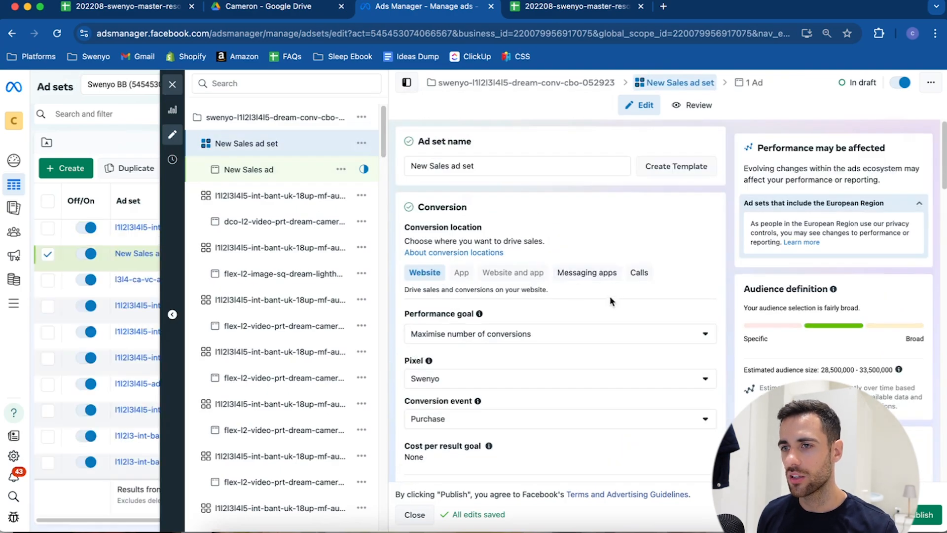
{"action": "scroll", "coordinate": [607, 300], "scroll_direction": "down", "scroll_amount": 5}
{"action": "scroll", "coordinate": [590, 295], "scroll_direction": "down", "scroll_amount": 4}
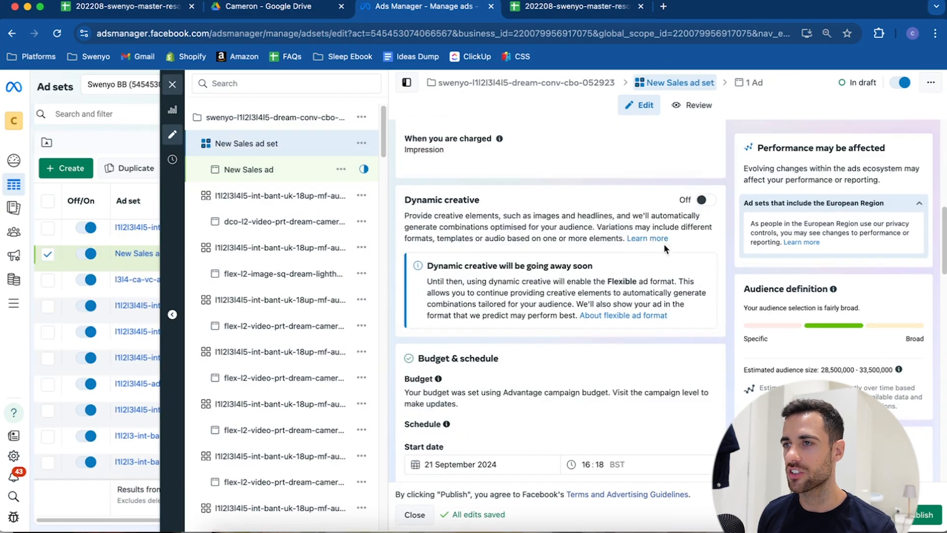
{"action": "left_click", "coordinate": [703, 201]}
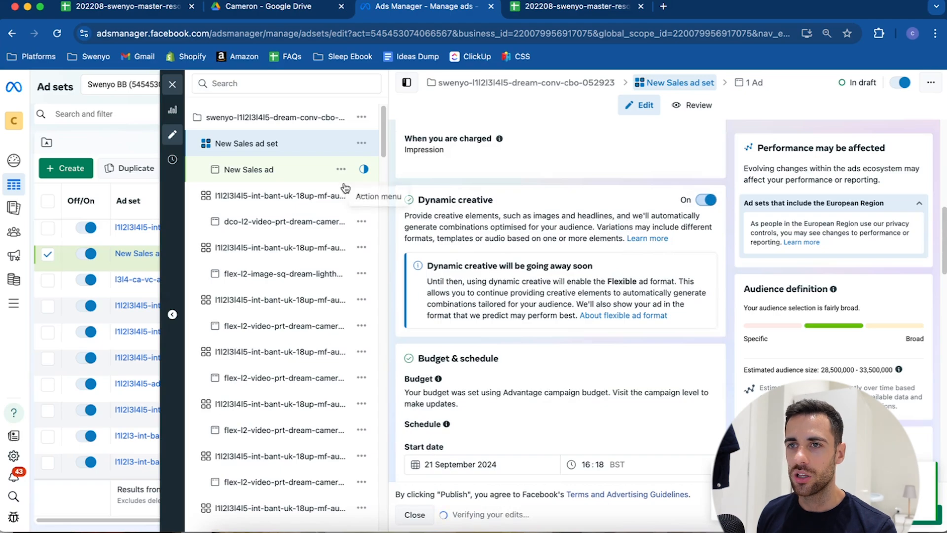
{"action": "left_click", "coordinate": [311, 173]}
{"action": "scroll", "coordinate": [533, 288], "scroll_direction": "down", "scroll_amount": 6}
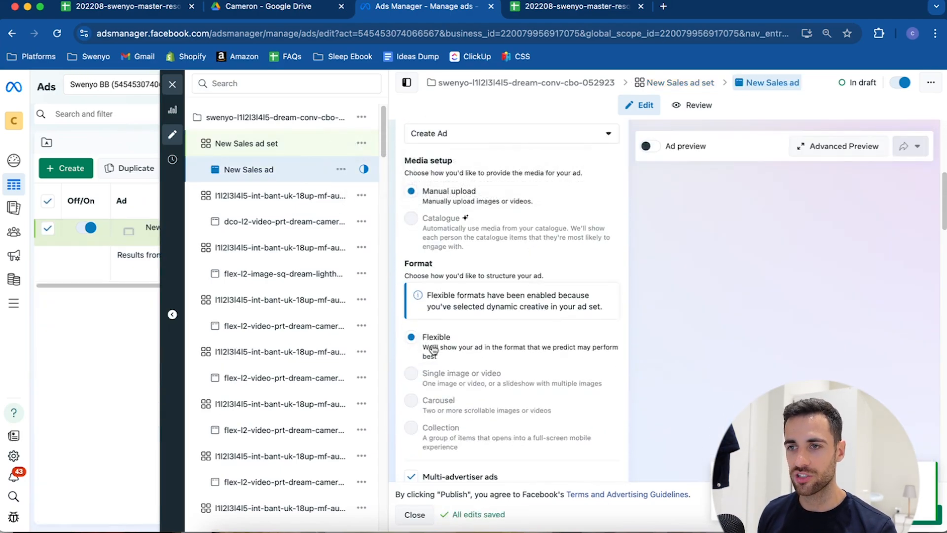
{"action": "left_click", "coordinate": [261, 144]}
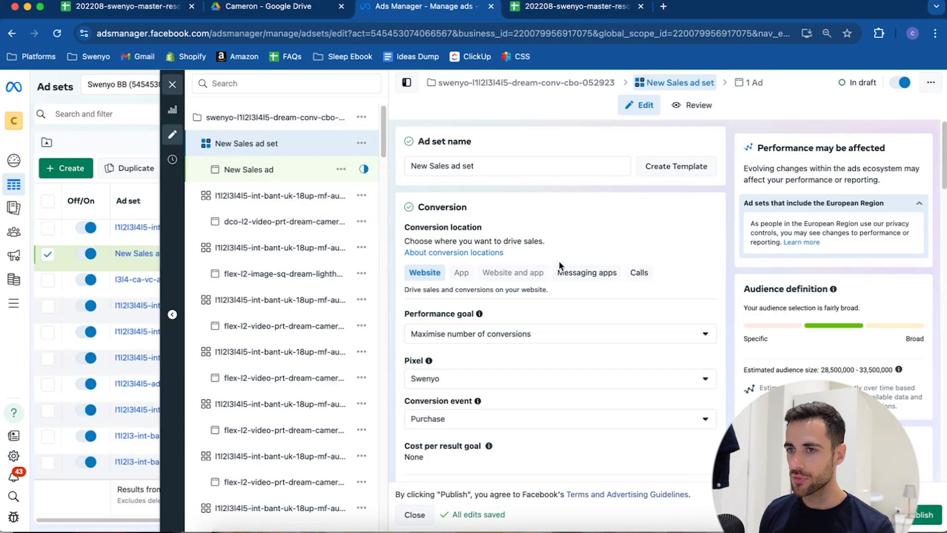
{"action": "scroll", "coordinate": [559, 259], "scroll_direction": "down", "scroll_amount": 8}
{"action": "scroll", "coordinate": [559, 259], "scroll_direction": "up", "scroll_amount": 1}
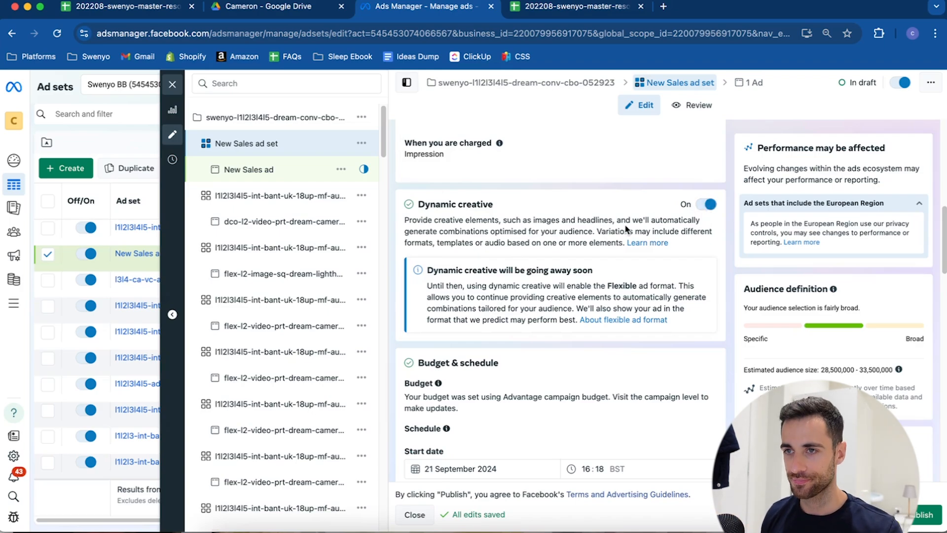
- Schedule the new ad set to start on 23 September 2024 at 00:01
{"action": "scroll", "coordinate": [583, 263], "scroll_direction": "down", "scroll_amount": 5}
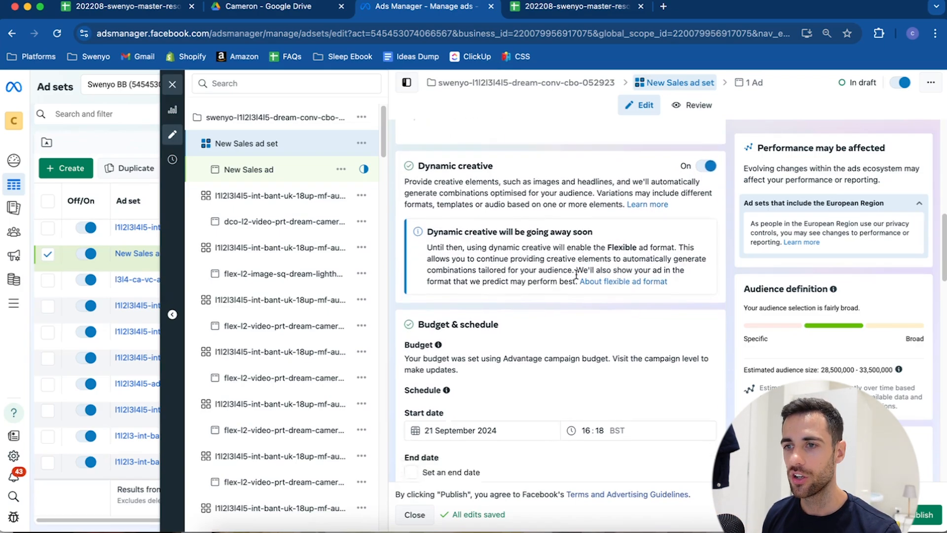
{"action": "left_click", "coordinate": [475, 245]}
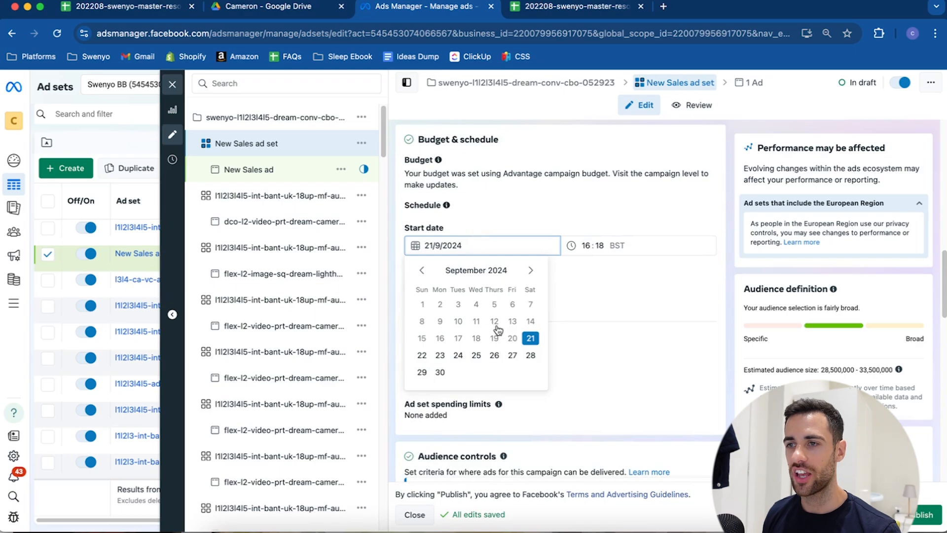
{"action": "left_click", "coordinate": [440, 356]}
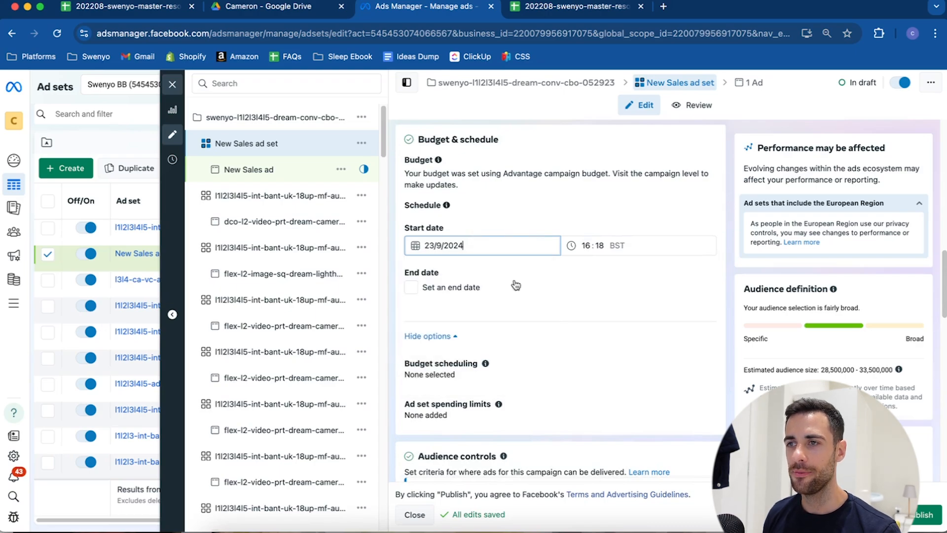
{"action": "left_click", "coordinate": [584, 245]}
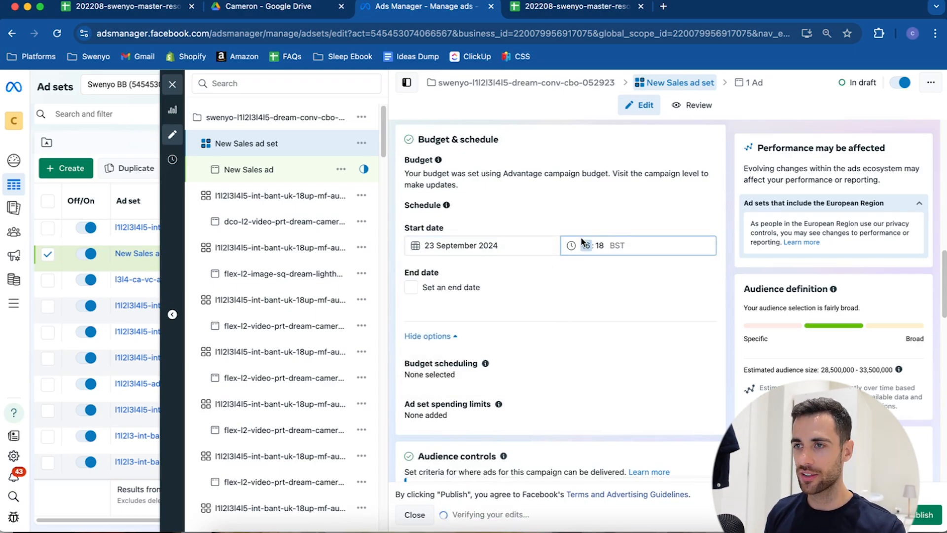
{"action": "key", "text": "Tab"}
{"action": "type", "text": "01"}
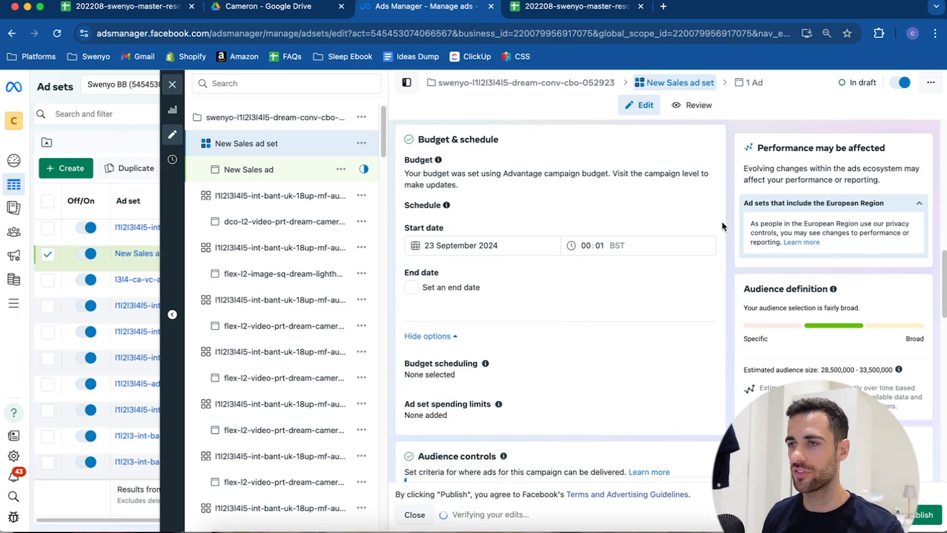
{"action": "left_click", "coordinate": [618, 300]}
- Review the ad set's budget scheduling, audience controls and placements, expanding the extra audience control options
{"action": "scroll", "coordinate": [618, 301], "scroll_direction": "down", "scroll_amount": 3}
{"action": "scroll", "coordinate": [618, 308], "scroll_direction": "down", "scroll_amount": 2}
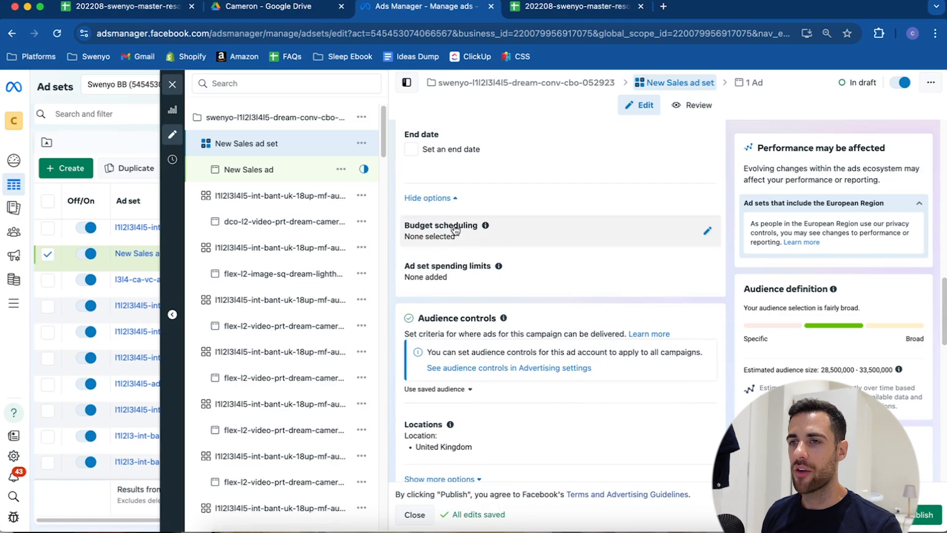
{"action": "scroll", "coordinate": [629, 277], "scroll_direction": "down", "scroll_amount": 1}
{"action": "scroll", "coordinate": [629, 277], "scroll_direction": "down", "scroll_amount": 4}
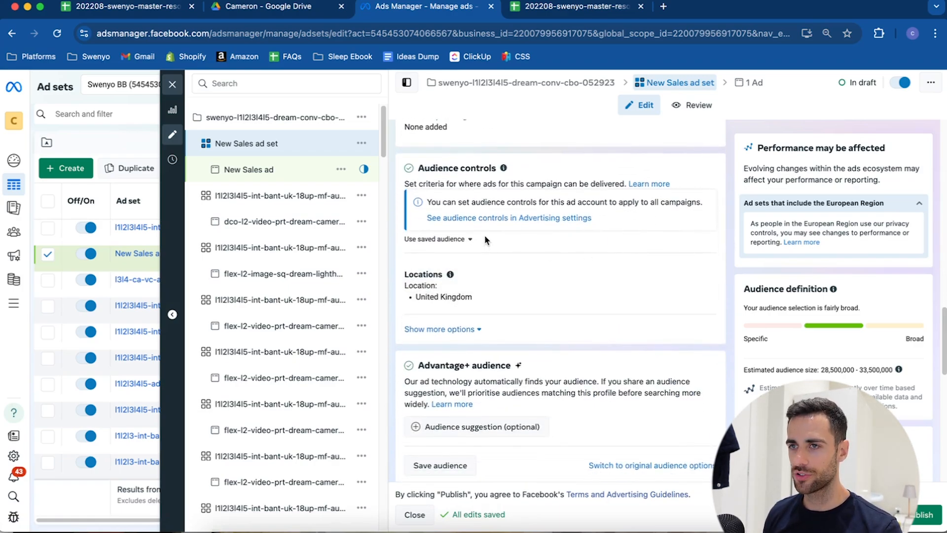
{"action": "left_click", "coordinate": [471, 330]}
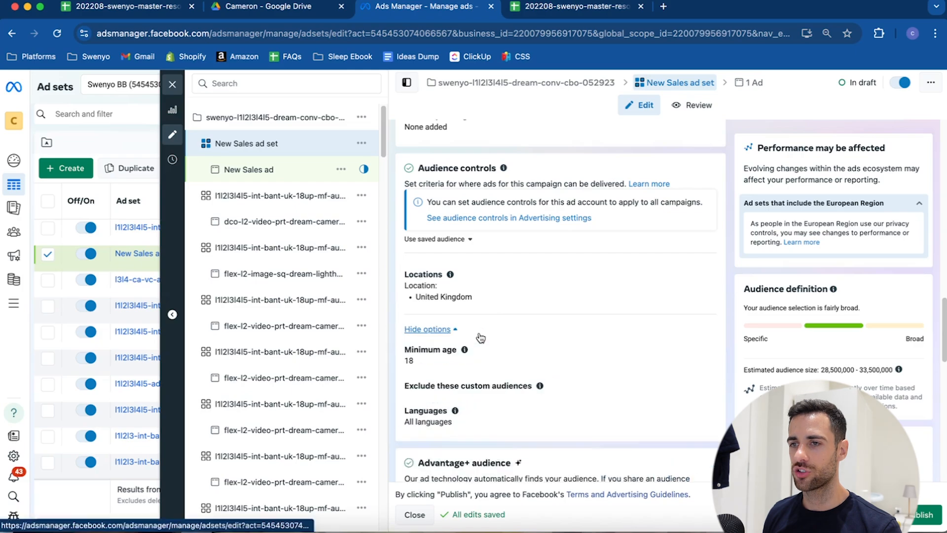
{"action": "scroll", "coordinate": [498, 328], "scroll_direction": "down", "scroll_amount": 5}
{"action": "scroll", "coordinate": [474, 296], "scroll_direction": "up", "scroll_amount": 7}
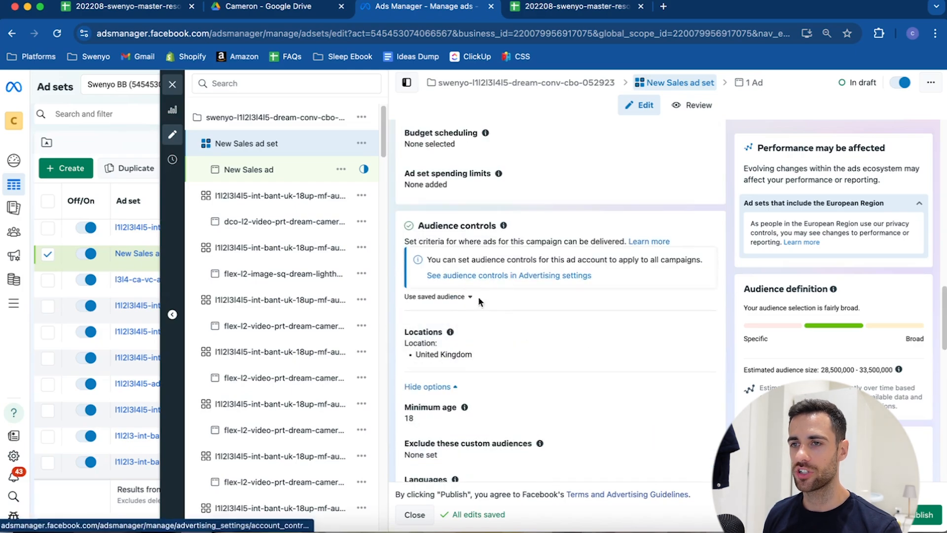
{"action": "scroll", "coordinate": [478, 297], "scroll_direction": "down", "scroll_amount": 10}
{"action": "scroll", "coordinate": [463, 307], "scroll_direction": "down", "scroll_amount": 2}
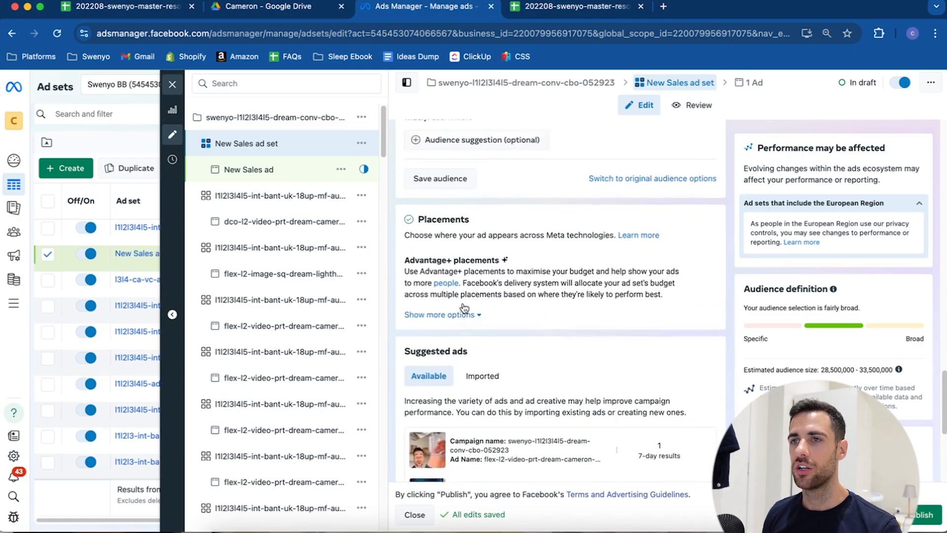
- Switch the ad set from Advantage+ audience to the original audience options
{"action": "scroll", "coordinate": [463, 304], "scroll_direction": "up", "scroll_amount": 2}
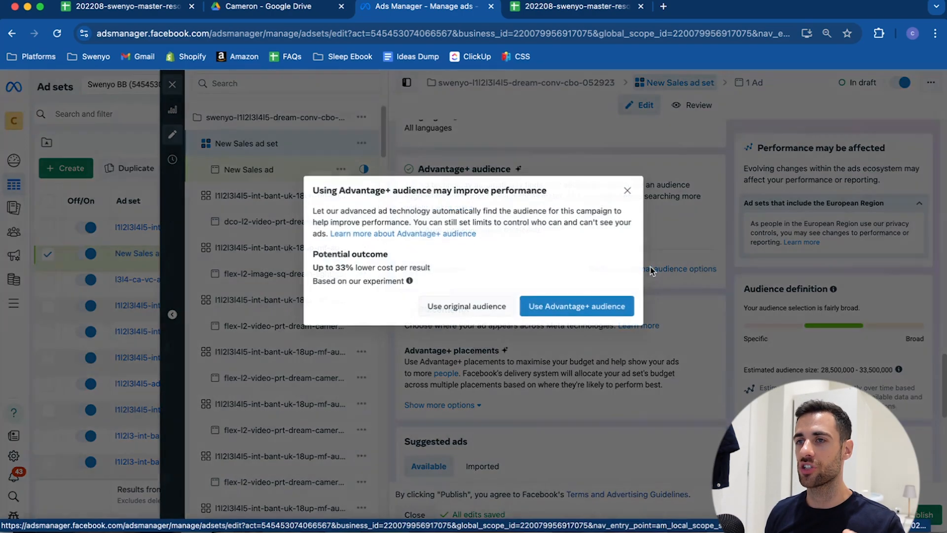
{"action": "left_click", "coordinate": [650, 267]}
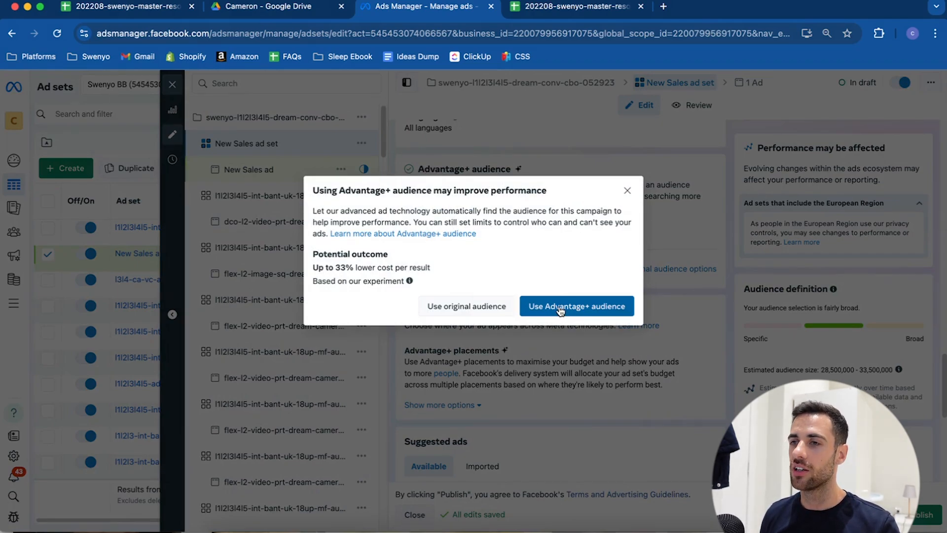
{"action": "left_click", "coordinate": [561, 309]}
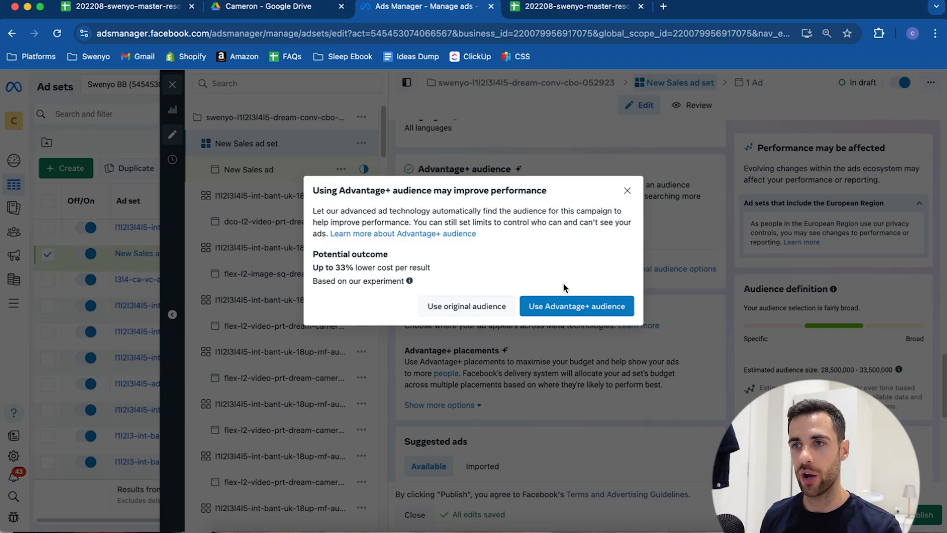
{"action": "left_click", "coordinate": [455, 306]}
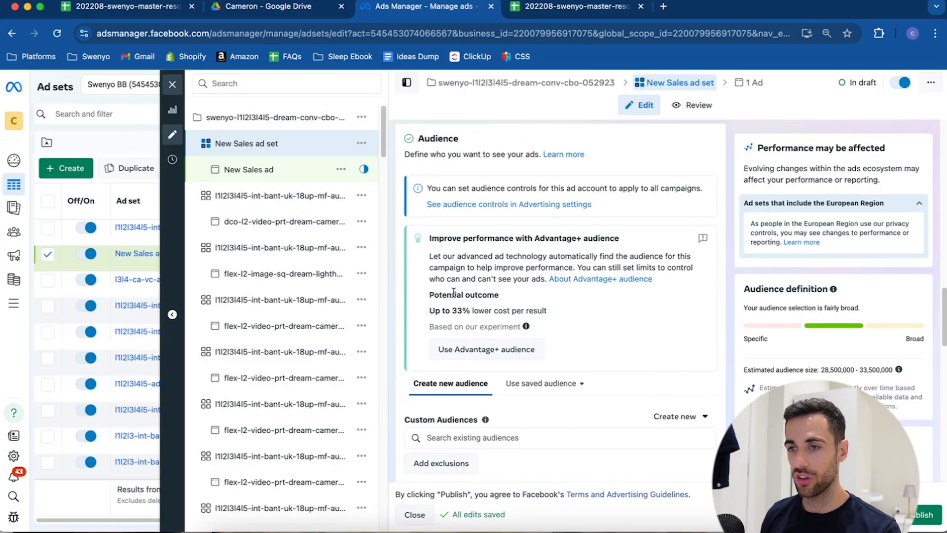
- Review the ad set's original audience settings, including the expanded location targeting, along with its placements and suggested ads
{"action": "scroll", "coordinate": [476, 291], "scroll_direction": "down", "scroll_amount": 5}
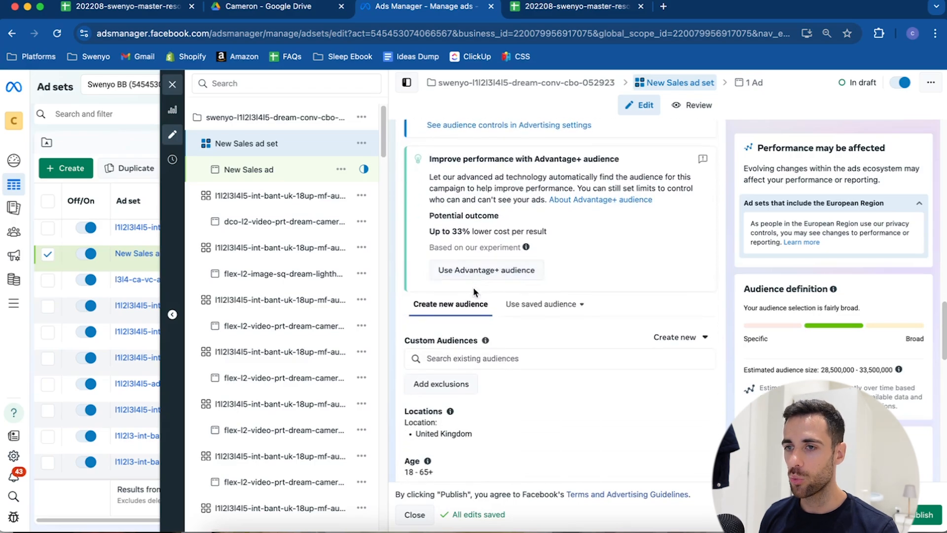
{"action": "scroll", "coordinate": [471, 291], "scroll_direction": "down", "scroll_amount": 3}
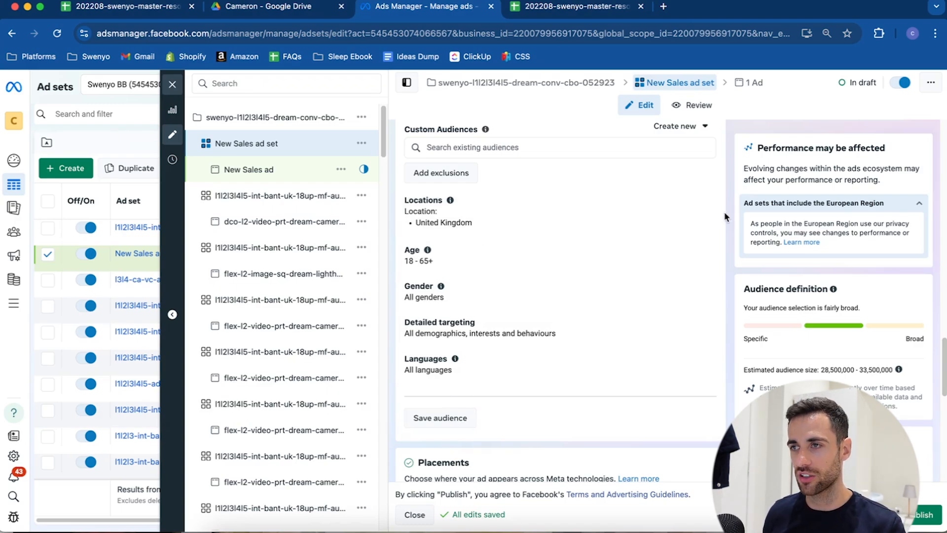
{"action": "left_click", "coordinate": [708, 213]}
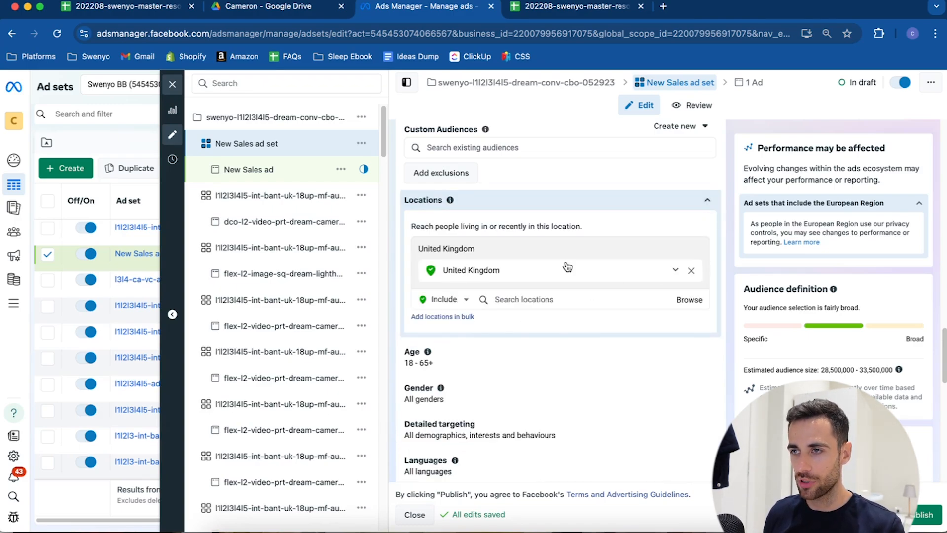
{"action": "left_click", "coordinate": [708, 200]}
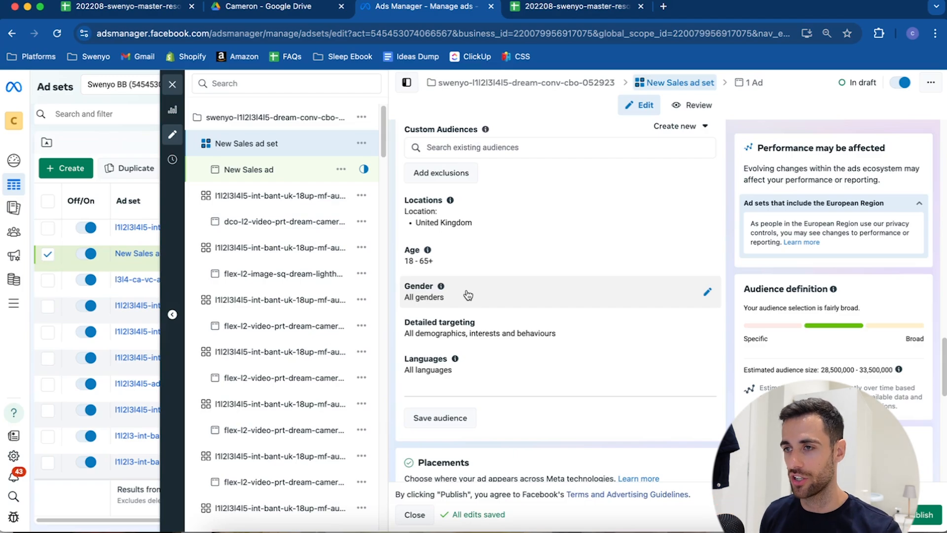
{"action": "scroll", "coordinate": [471, 293], "scroll_direction": "down", "scroll_amount": 5}
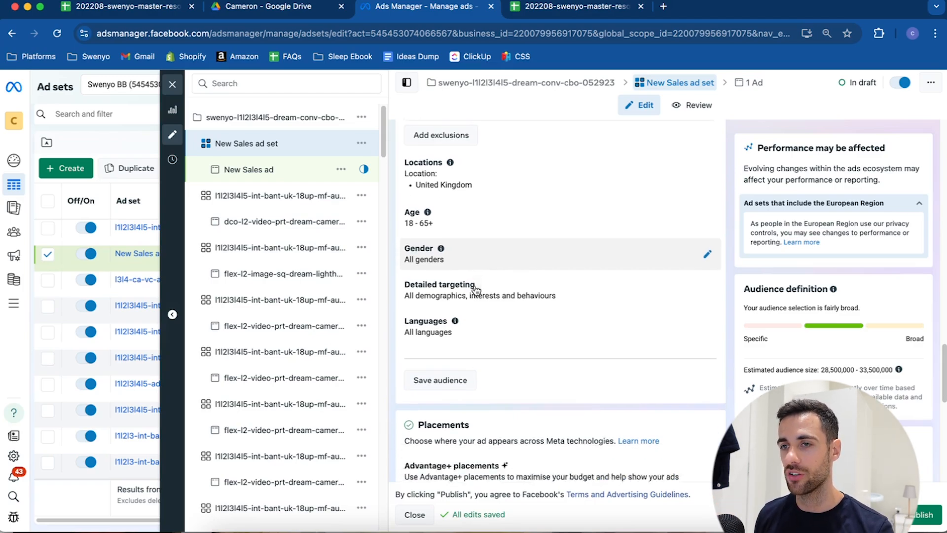
{"action": "scroll", "coordinate": [475, 289], "scroll_direction": "down", "scroll_amount": 2}
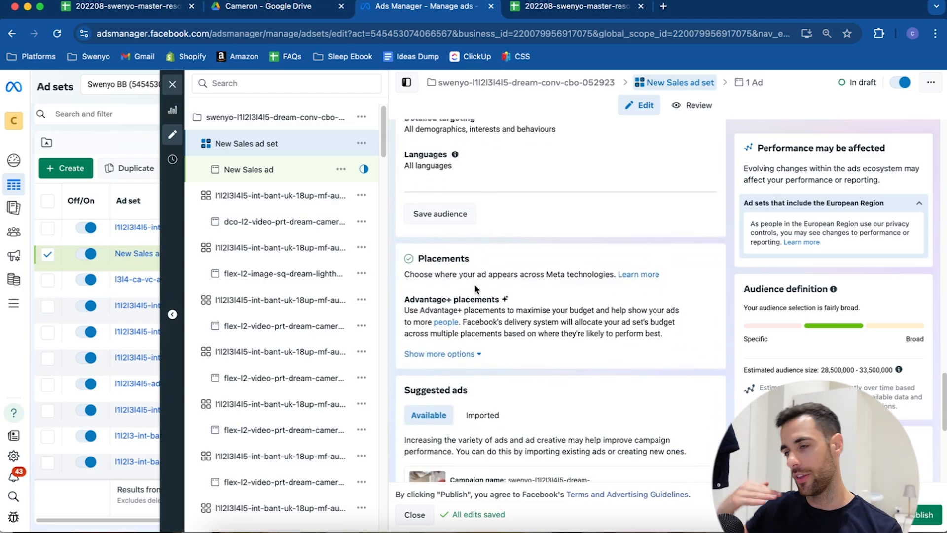
{"action": "scroll", "coordinate": [471, 279], "scroll_direction": "down", "scroll_amount": 3}
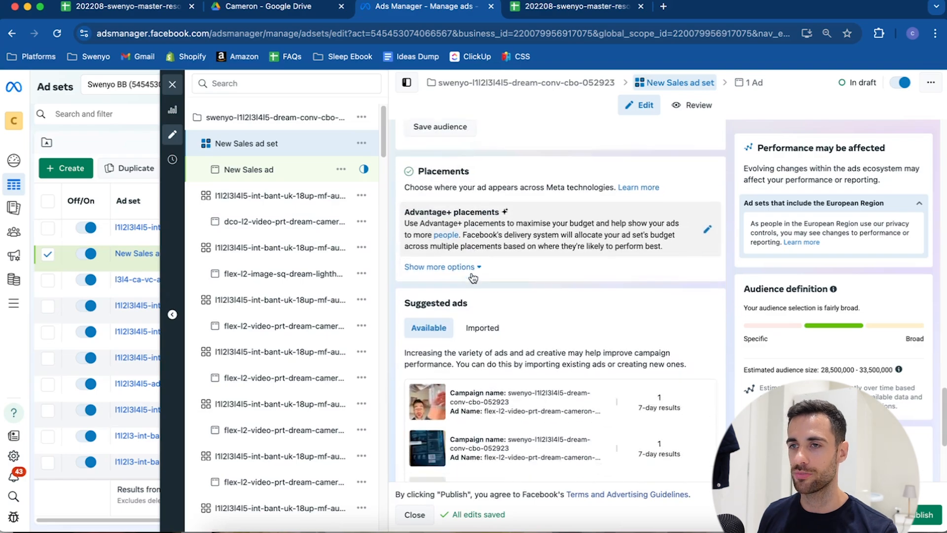
{"action": "scroll", "coordinate": [469, 273], "scroll_direction": "down", "scroll_amount": 3}
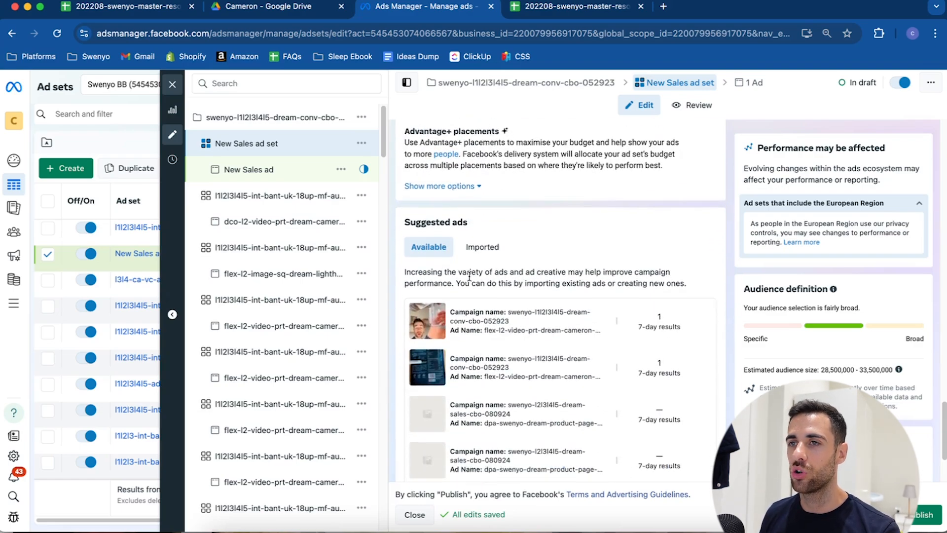
{"action": "scroll", "coordinate": [469, 276], "scroll_direction": "down", "scroll_amount": 4}
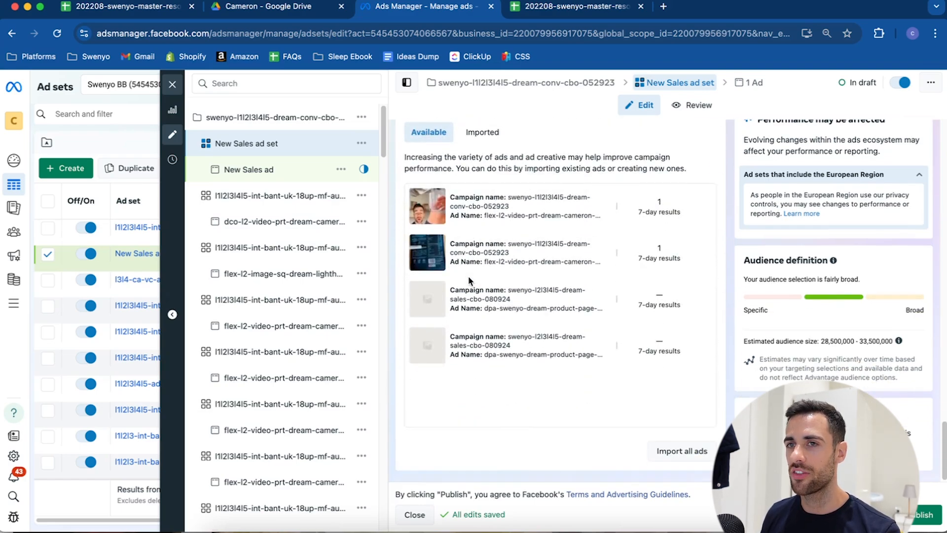
{"action": "scroll", "coordinate": [469, 276], "scroll_direction": "up", "scroll_amount": 10}
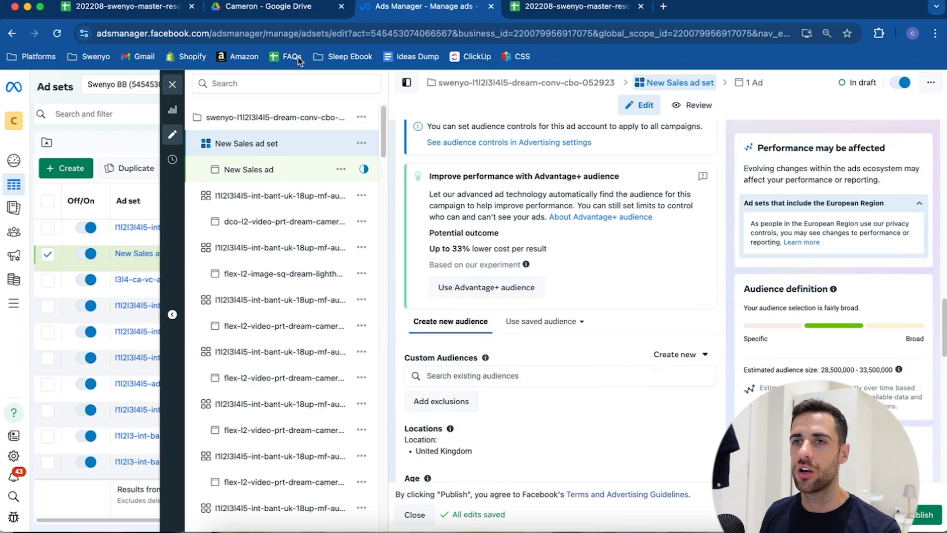
- Switch to the swenyo-master-resources spreadsheet and copy the generated ad set name in N31 of the Naming Ad Set sheet
{"action": "scroll", "coordinate": [537, 299], "scroll_direction": "up", "scroll_amount": 10}
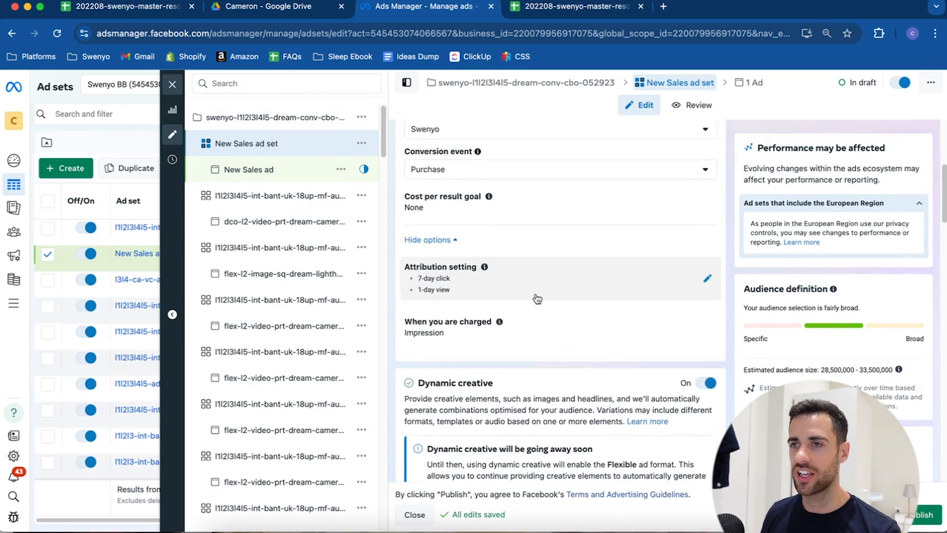
{"action": "scroll", "coordinate": [537, 299], "scroll_direction": "up", "scroll_amount": 2}
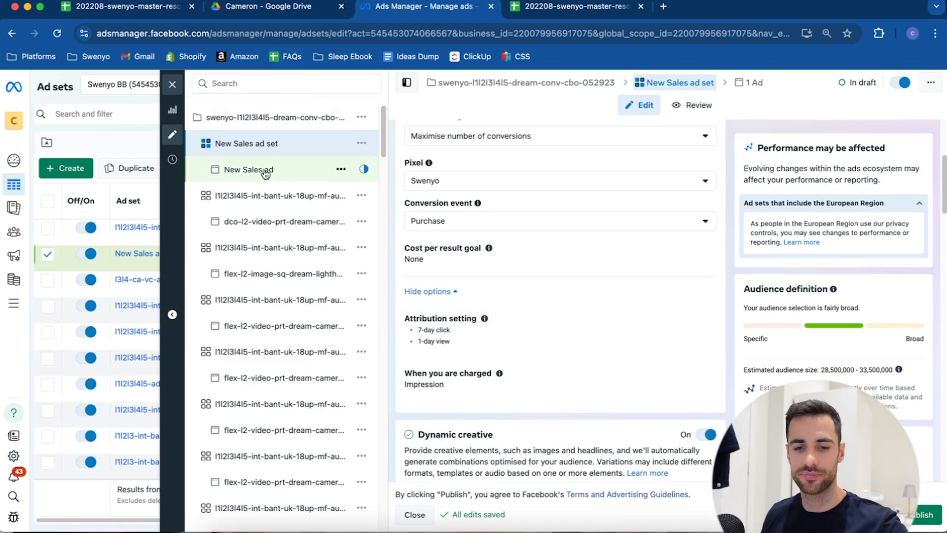
{"action": "left_click", "coordinate": [544, 7]}
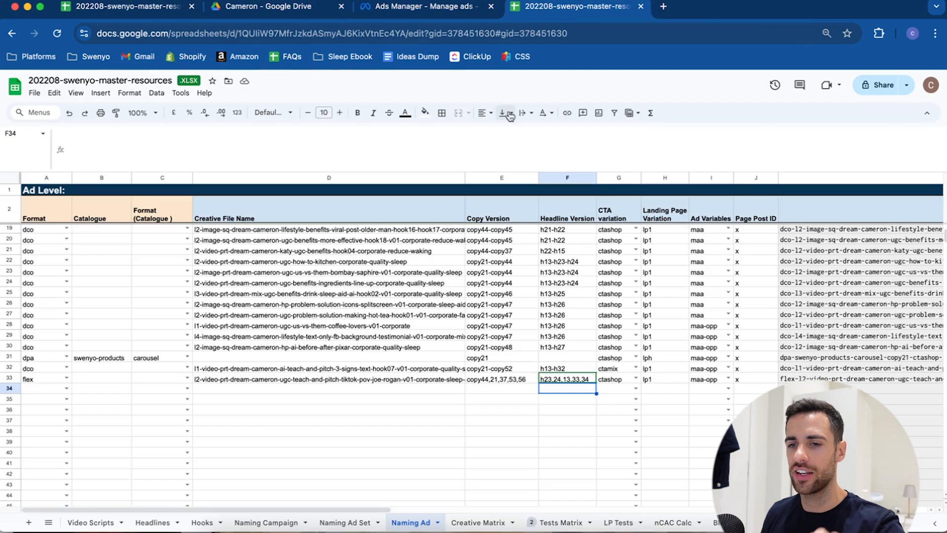
{"action": "type", "text": "lll"}
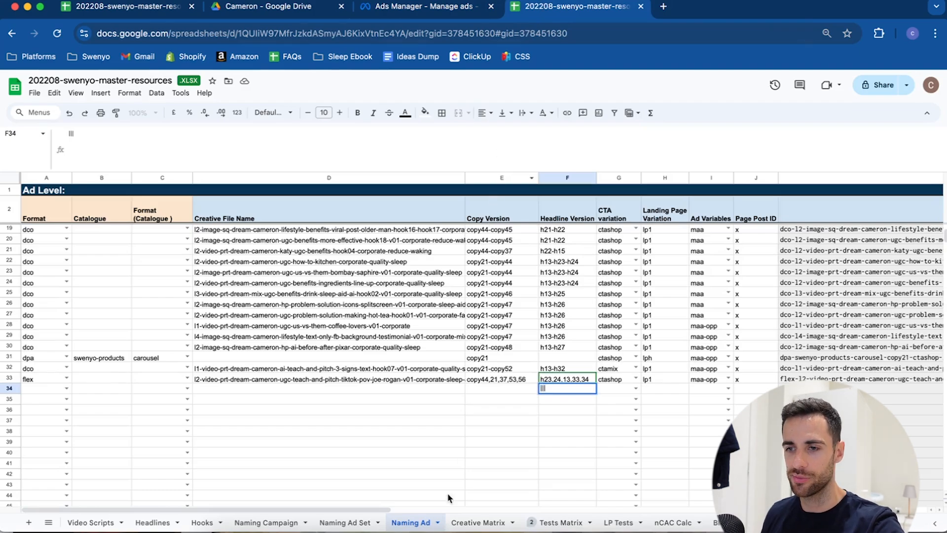
{"action": "left_click", "coordinate": [345, 522]}
{"action": "scroll", "coordinate": [513, 449], "scroll_direction": "down", "scroll_amount": 5}
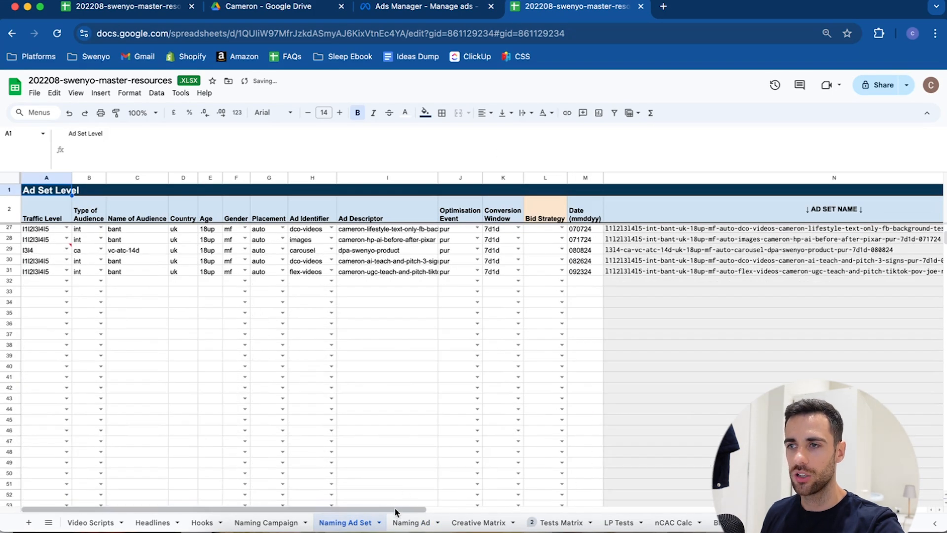
{"action": "left_click_drag", "start_coordinate": [395, 511], "coordinate": [495, 510]}
{"action": "left_click", "coordinate": [519, 271]}
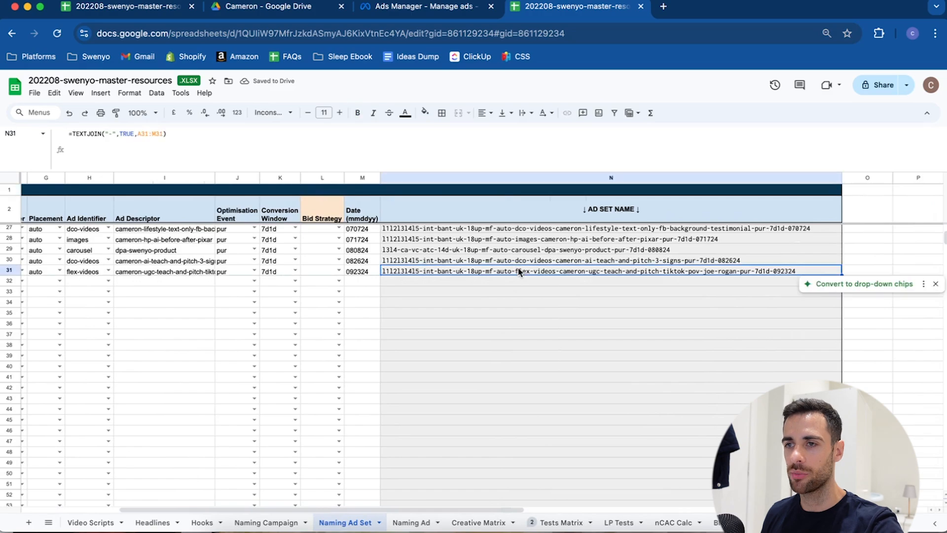
{"action": "key", "text": "ctrl+c"}
- Return to Ads Manager and rename the new ad set with the copied flex-videos name ending in pur-7d1d-092324
{"action": "left_click", "coordinate": [418, 6]}
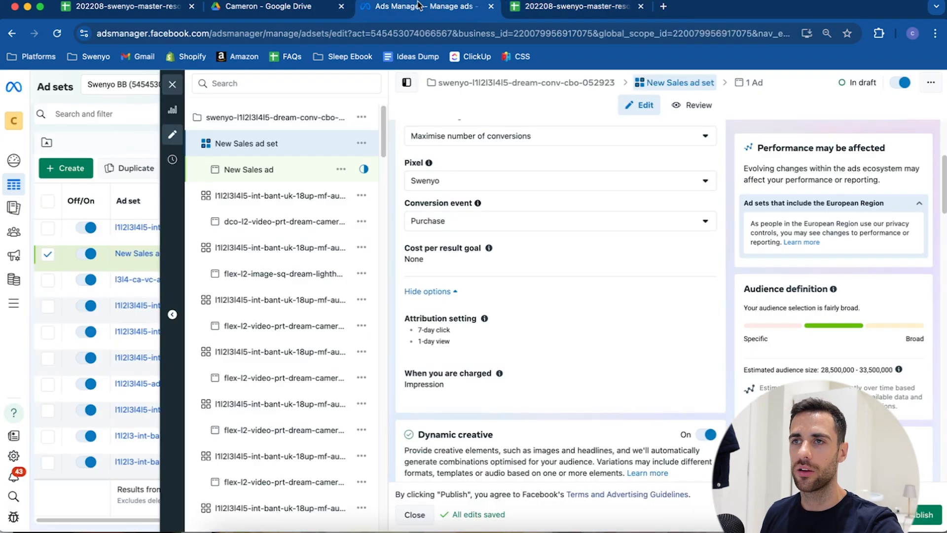
{"action": "scroll", "coordinate": [472, 173], "scroll_direction": "up", "scroll_amount": 5}
{"action": "triple_click", "coordinate": [470, 165]}
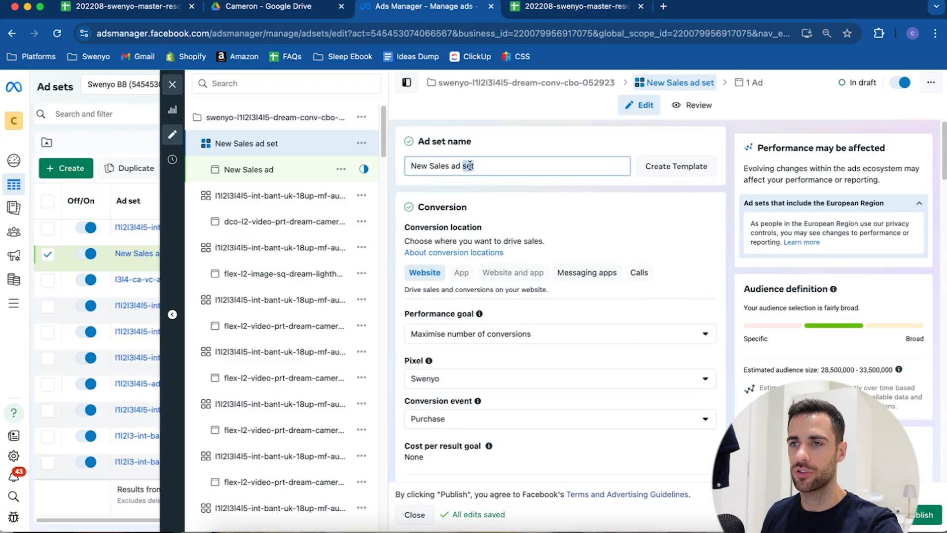
{"action": "key", "text": "ctrl+v"}
{"action": "left_click", "coordinate": [517, 141]}
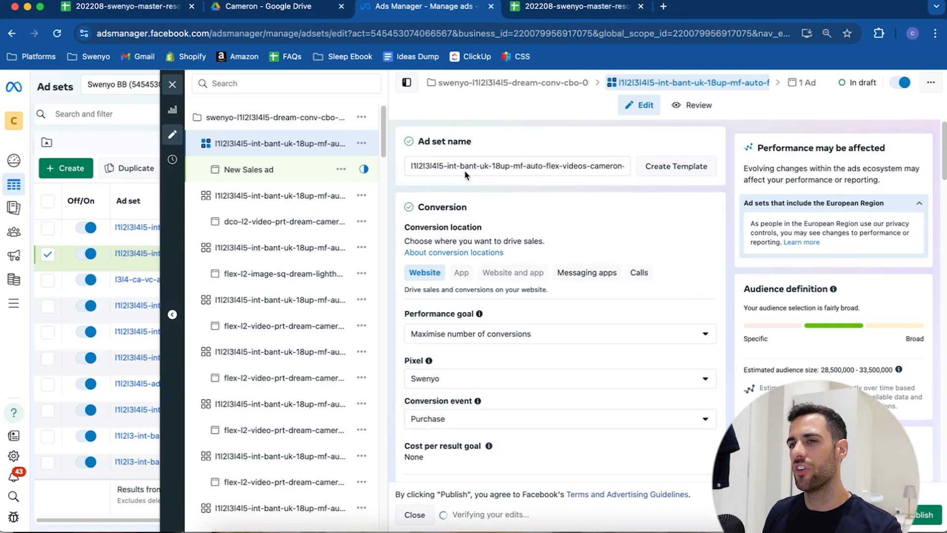
- Check the ad set's full name, and review its conversion, schedule, audience and placement settings
{"action": "left_click_drag", "start_coordinate": [465, 169], "coordinate": [656, 172]}
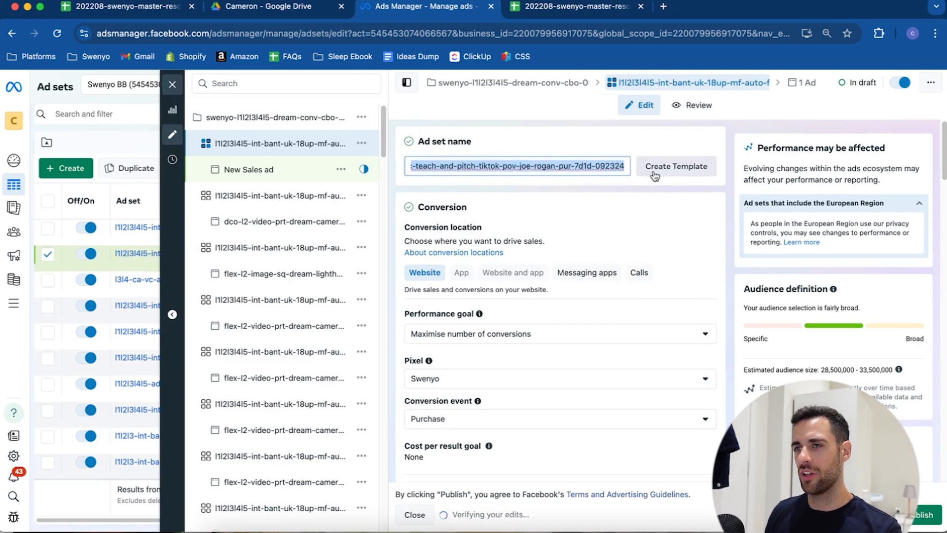
{"action": "left_click", "coordinate": [579, 135]}
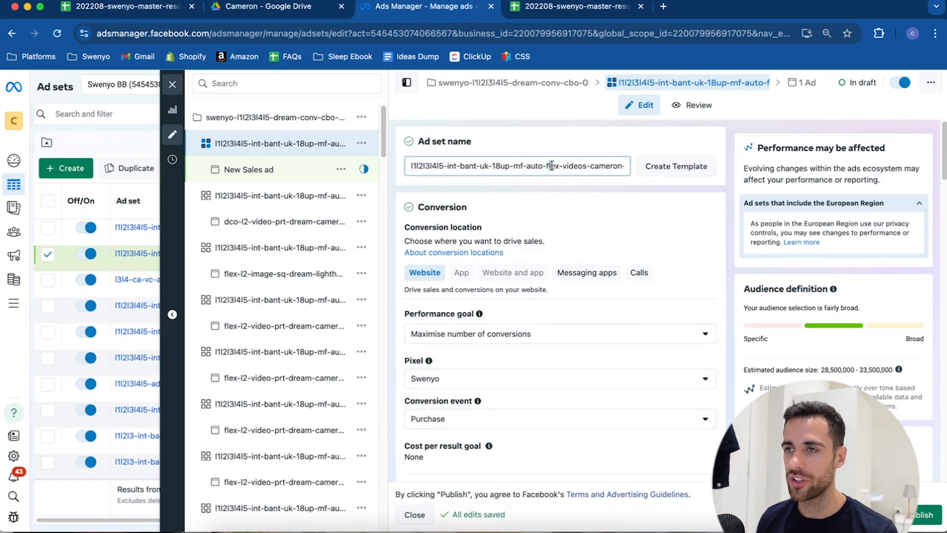
{"action": "left_click_drag", "start_coordinate": [551, 165], "coordinate": [662, 174]}
{"action": "left_click", "coordinate": [571, 213]}
{"action": "scroll", "coordinate": [557, 223], "scroll_direction": "down", "scroll_amount": 6}
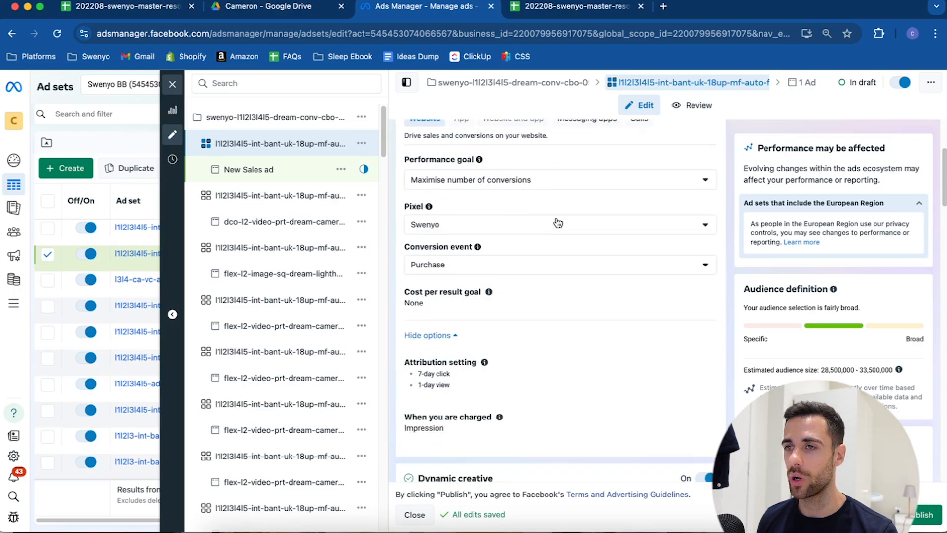
{"action": "scroll", "coordinate": [557, 223], "scroll_direction": "down", "scroll_amount": 6}
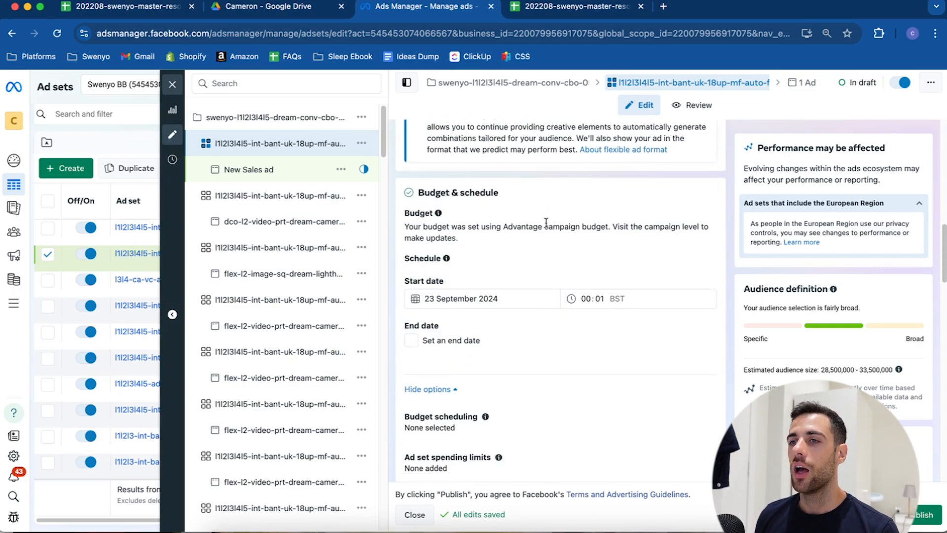
{"action": "scroll", "coordinate": [545, 223], "scroll_direction": "down", "scroll_amount": 10}
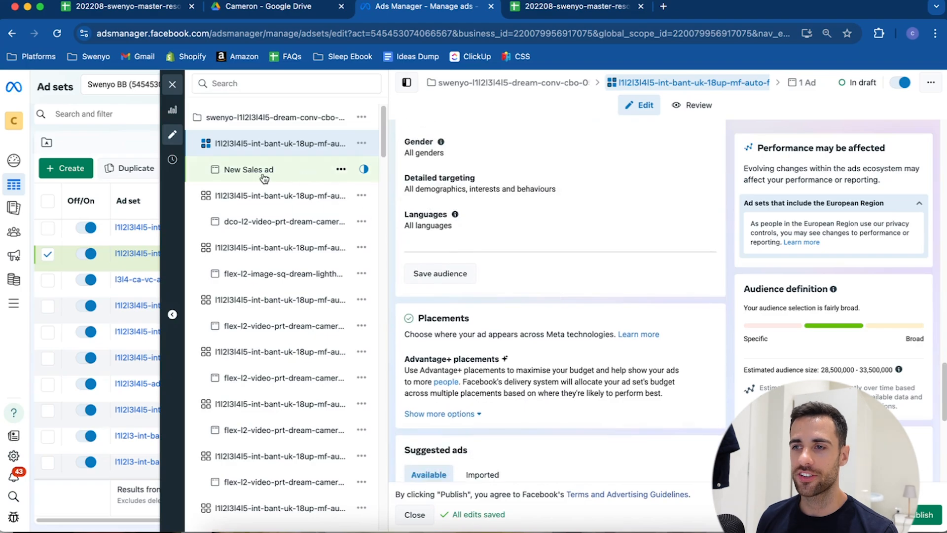
- Open the new sales ad, and copy the generated flex ad name in K33 of the spreadsheet's Naming Ad sheet
{"action": "left_click", "coordinate": [264, 172]}
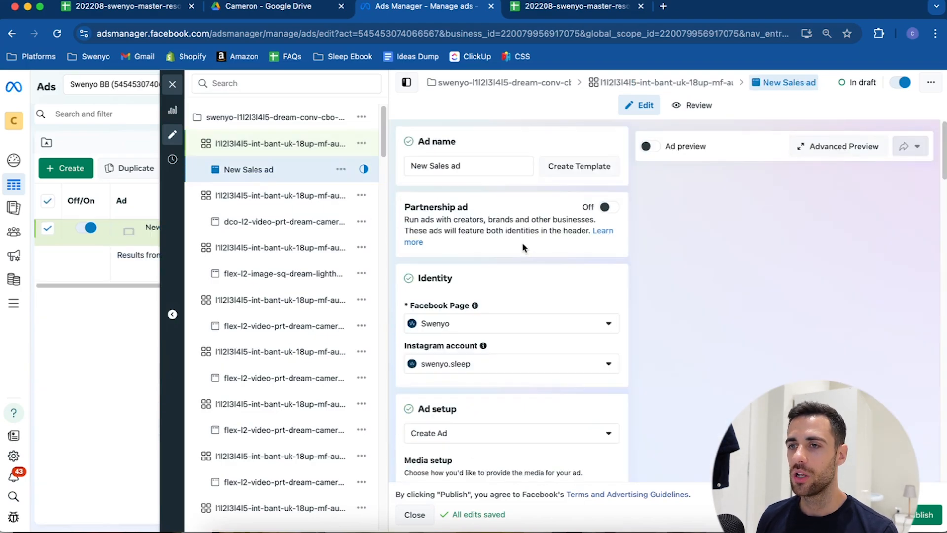
{"action": "left_click", "coordinate": [540, 10]}
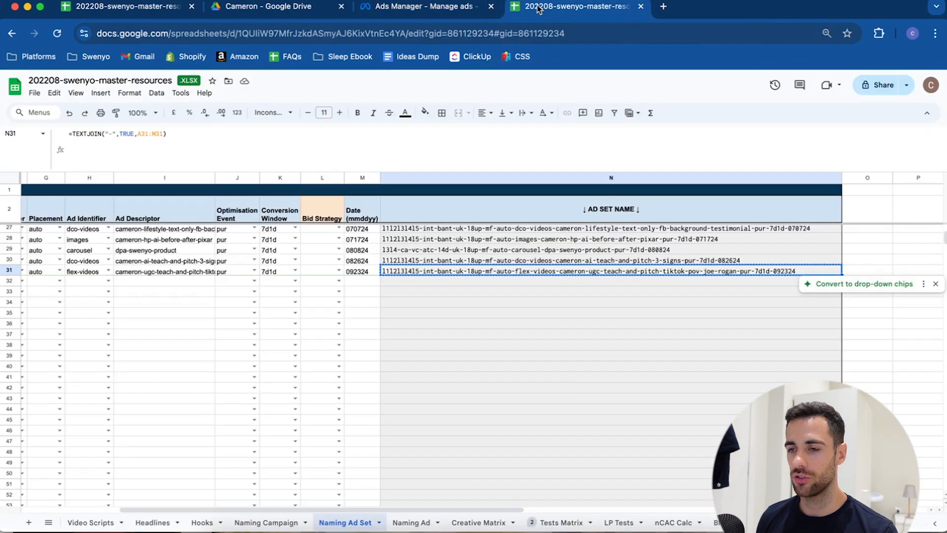
{"action": "left_click", "coordinate": [409, 522]}
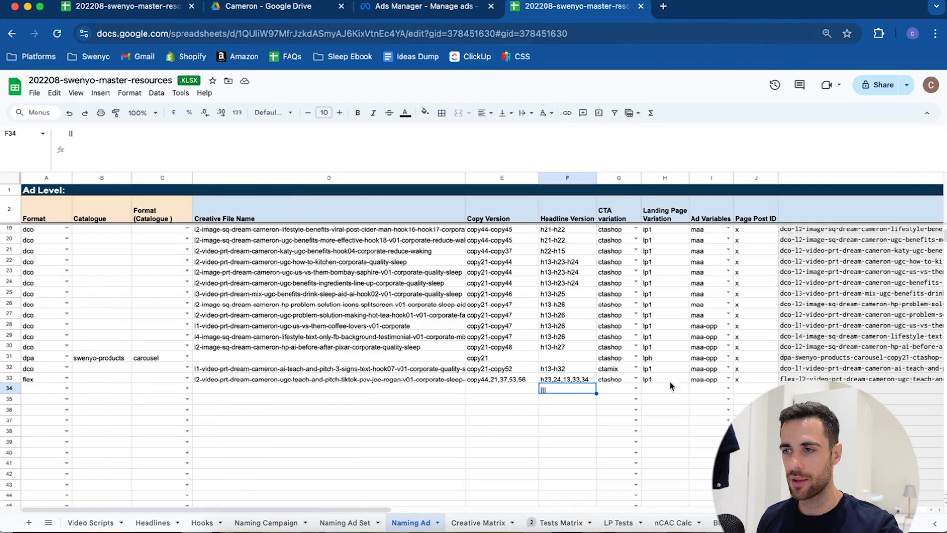
{"action": "left_click", "coordinate": [828, 378]}
{"action": "key", "text": "ctrl+c"}
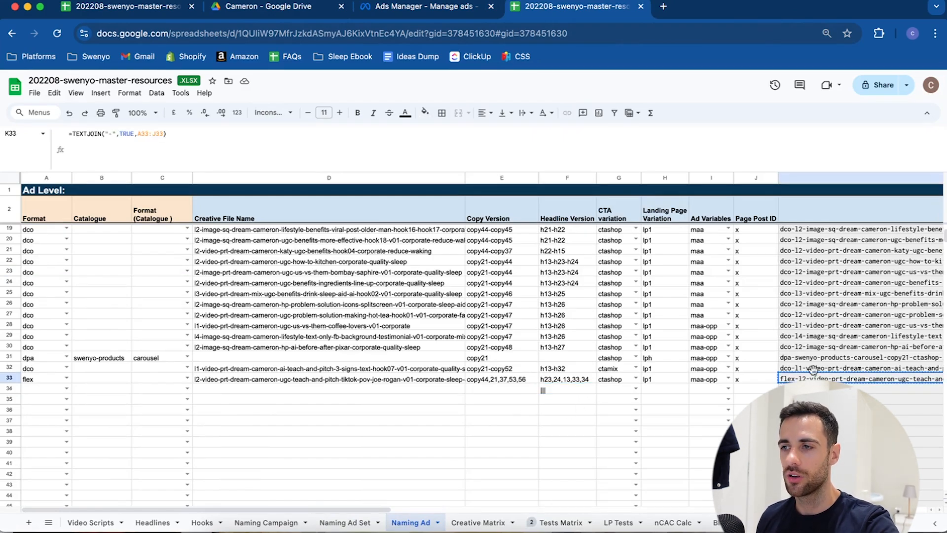
- Return to Ads Manager, rename the new sales ad with the copied flex-l2-video name, and check its flex prefix
{"action": "left_click", "coordinate": [433, 11]}
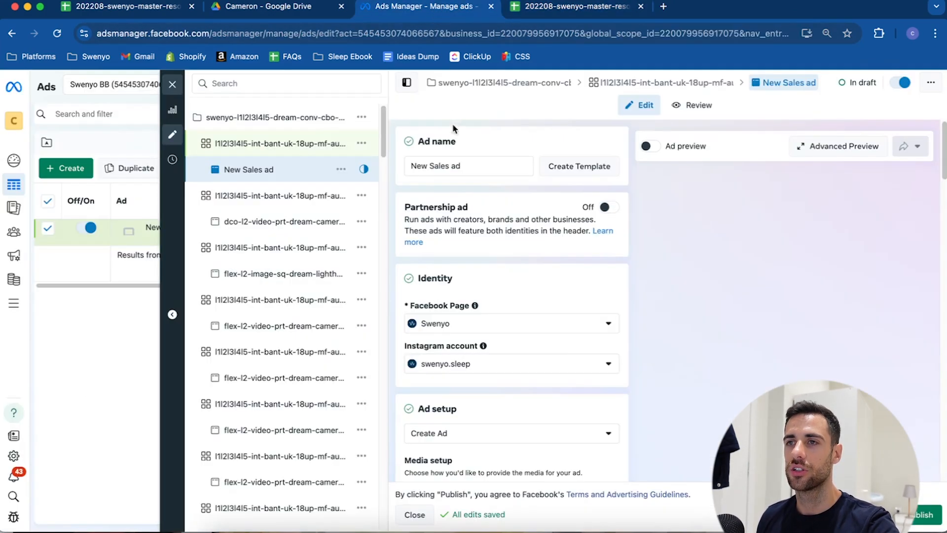
{"action": "triple_click", "coordinate": [455, 168]}
{"action": "key", "text": "super+v"}
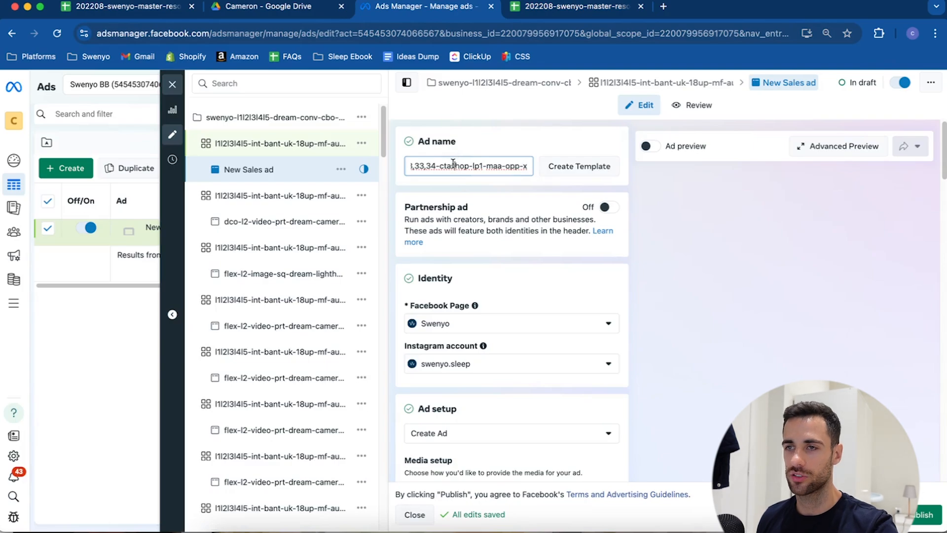
{"action": "left_click_drag", "start_coordinate": [453, 165], "coordinate": [346, 167]}
{"action": "left_click", "coordinate": [419, 166]}
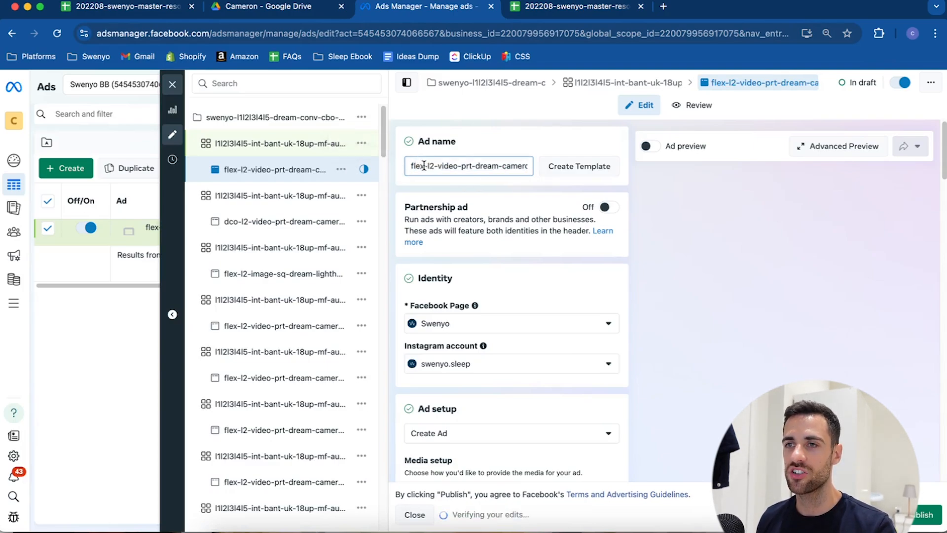
{"action": "left_click_drag", "start_coordinate": [424, 166], "coordinate": [395, 169]}
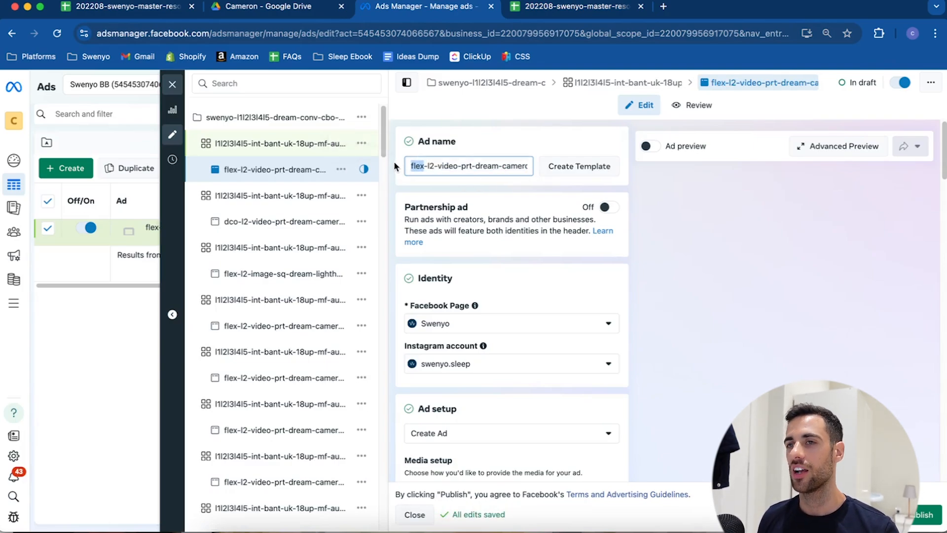
{"action": "left_click", "coordinate": [518, 148]}
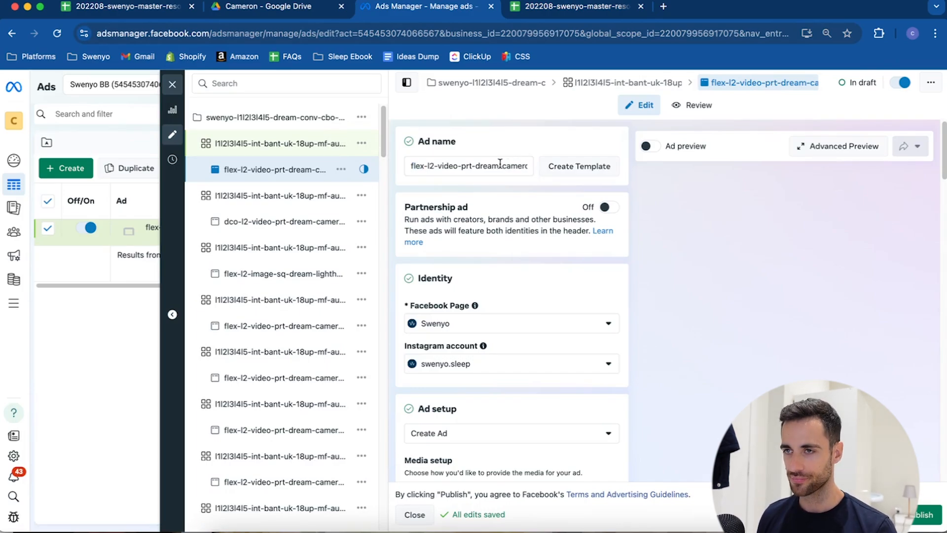
- Review the ad's identity, media setup, flexible format, multi-advertiser ads, ad sources and ad creative sections
{"action": "scroll", "coordinate": [474, 199], "scroll_direction": "down", "scroll_amount": 2}
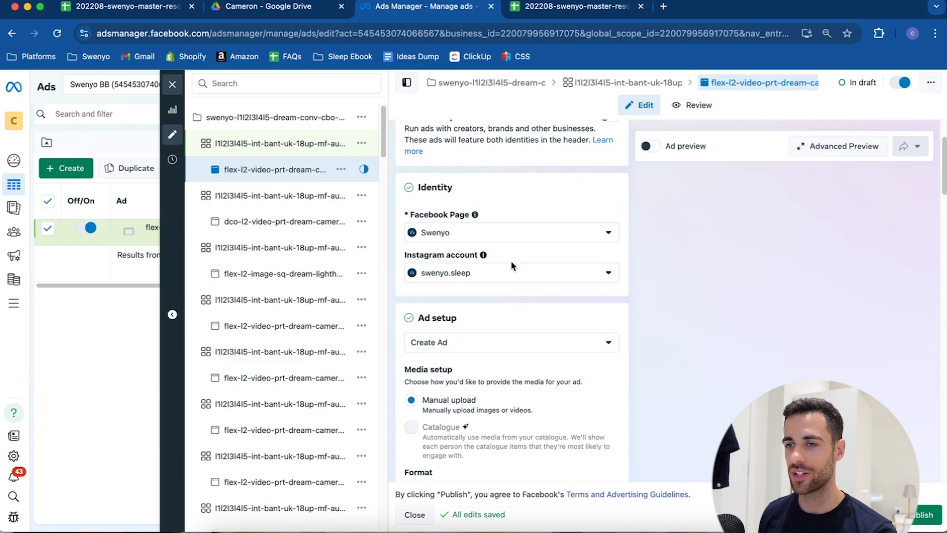
{"action": "scroll", "coordinate": [509, 271], "scroll_direction": "down", "scroll_amount": 2}
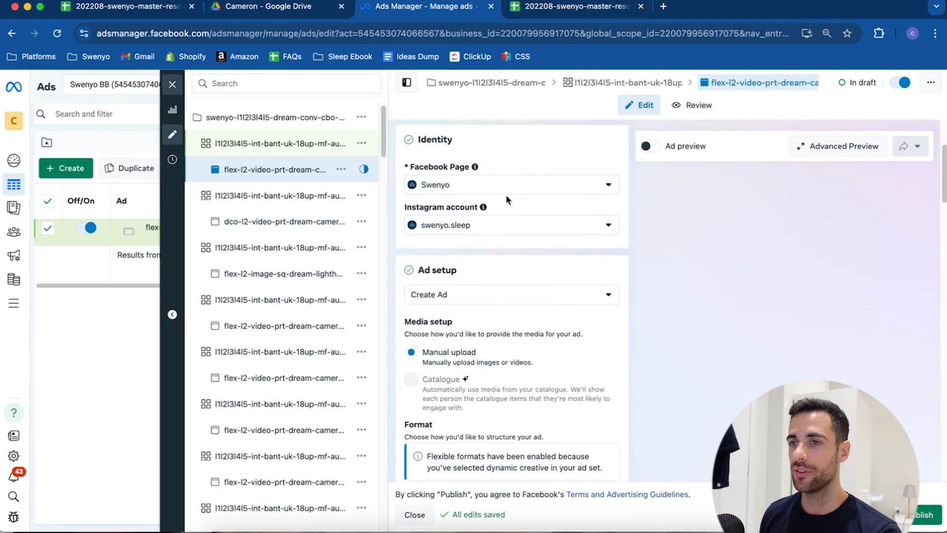
{"action": "scroll", "coordinate": [506, 195], "scroll_direction": "down", "scroll_amount": 3}
{"action": "scroll", "coordinate": [508, 202], "scroll_direction": "down", "scroll_amount": 4}
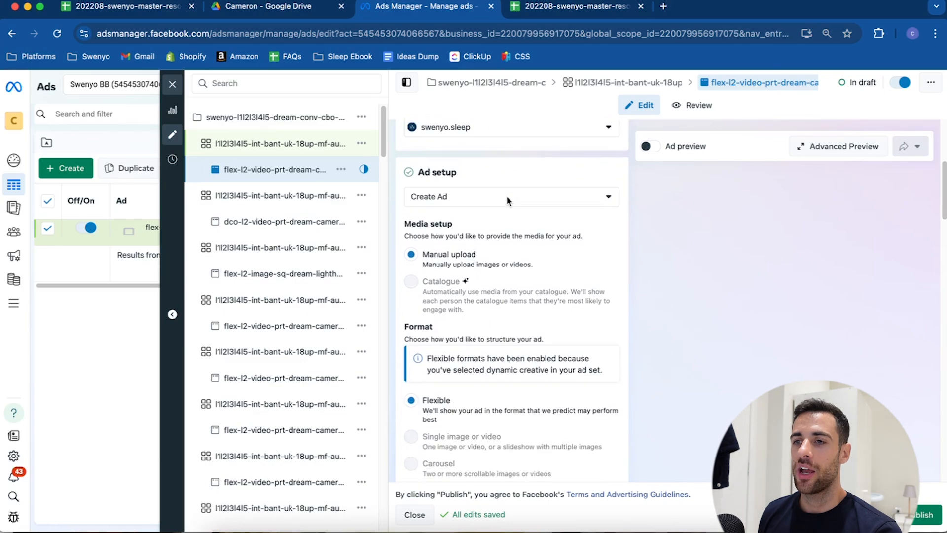
{"action": "mouse_move", "coordinate": [440, 363]}
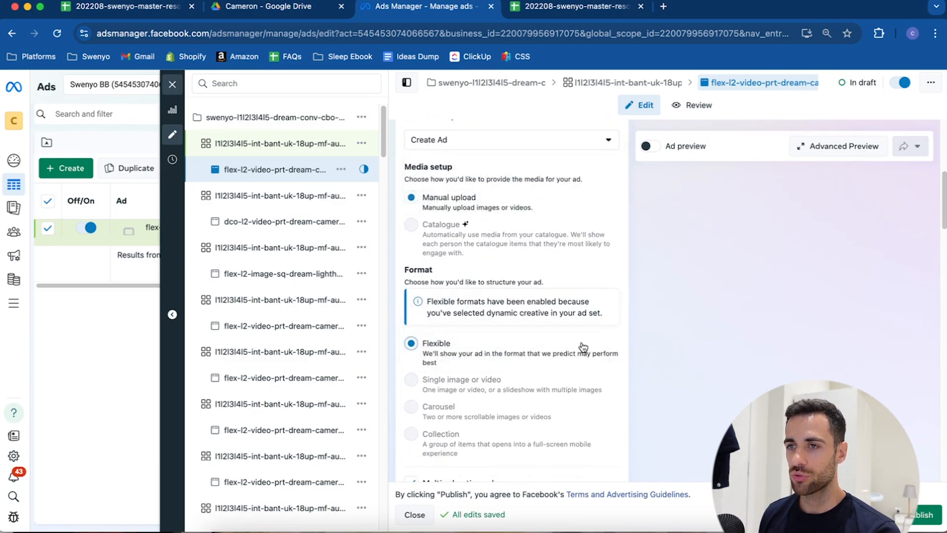
{"action": "scroll", "coordinate": [582, 346], "scroll_direction": "down", "scroll_amount": 1}
{"action": "scroll", "coordinate": [580, 344], "scroll_direction": "down", "scroll_amount": 9}
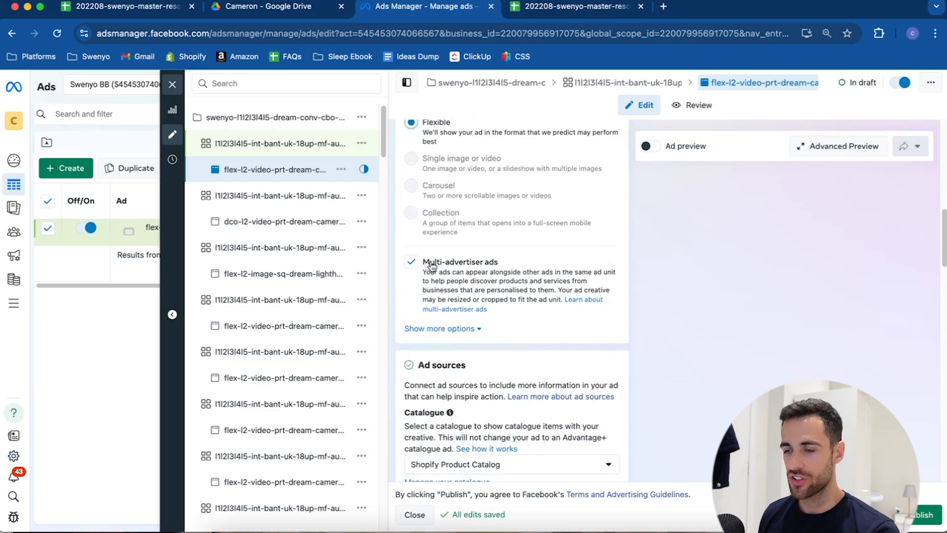
{"action": "scroll", "coordinate": [432, 267], "scroll_direction": "down", "scroll_amount": 6}
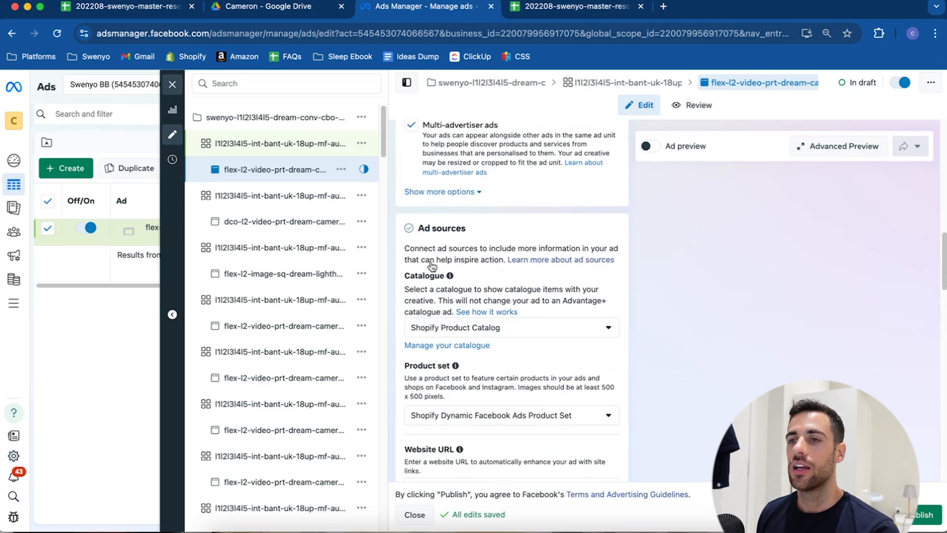
{"action": "scroll", "coordinate": [431, 262], "scroll_direction": "down", "scroll_amount": 14}
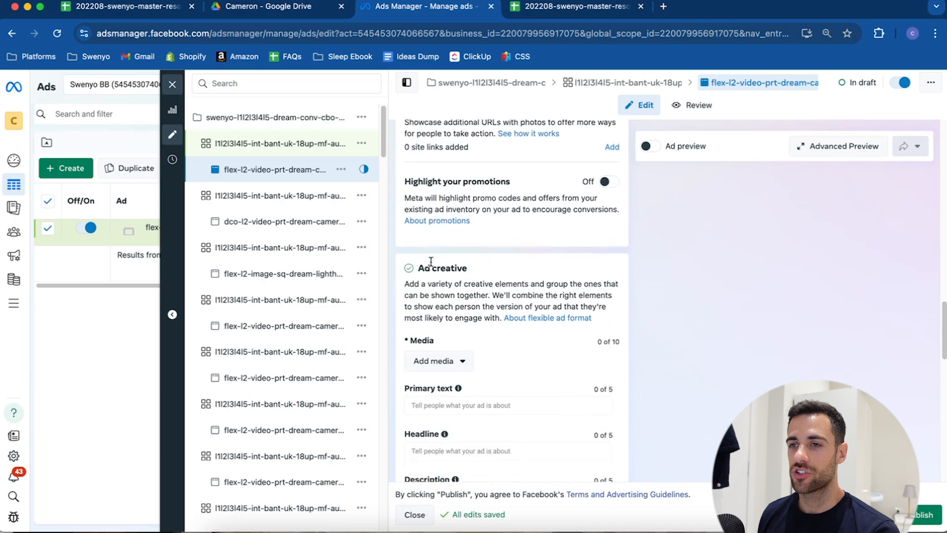
- Turn on Advantage+ creative optimisations for the flex video ad
{"action": "scroll", "coordinate": [431, 262], "scroll_direction": "down", "scroll_amount": 20}
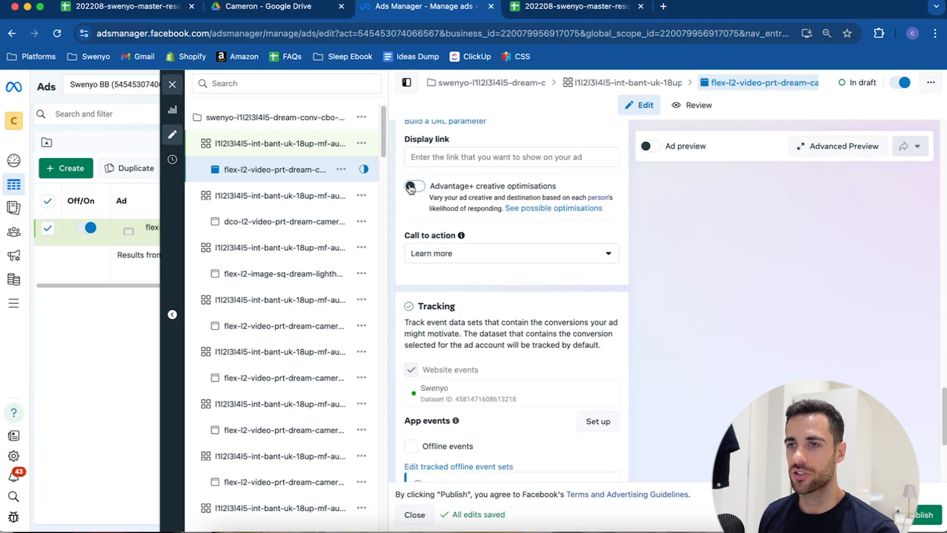
{"action": "left_click", "coordinate": [410, 187]}
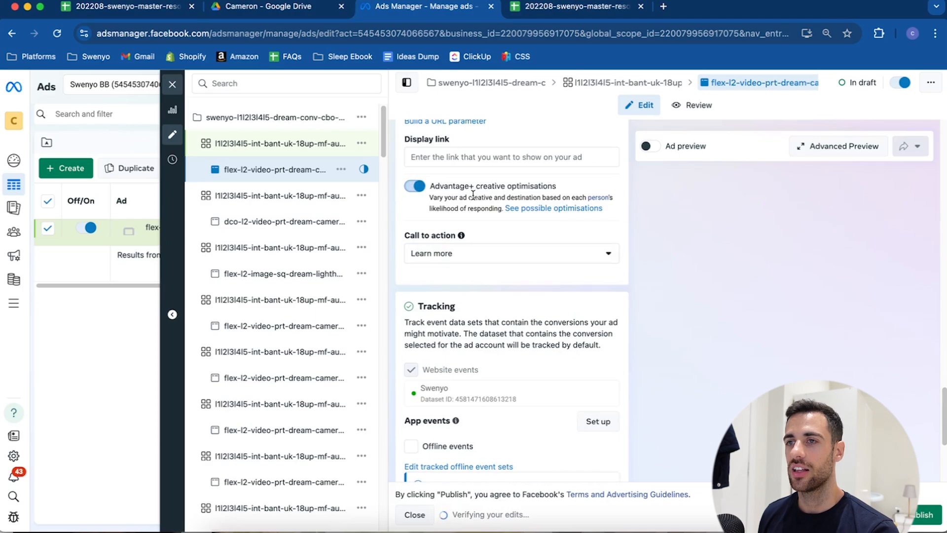
{"action": "scroll", "coordinate": [518, 225], "scroll_direction": "up", "scroll_amount": 15}
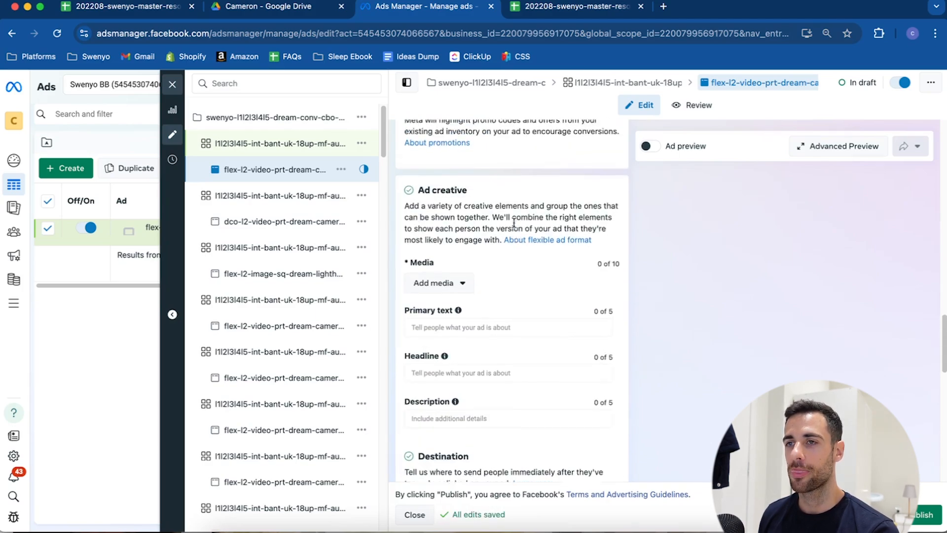
{"action": "scroll", "coordinate": [513, 226], "scroll_direction": "up", "scroll_amount": 3}
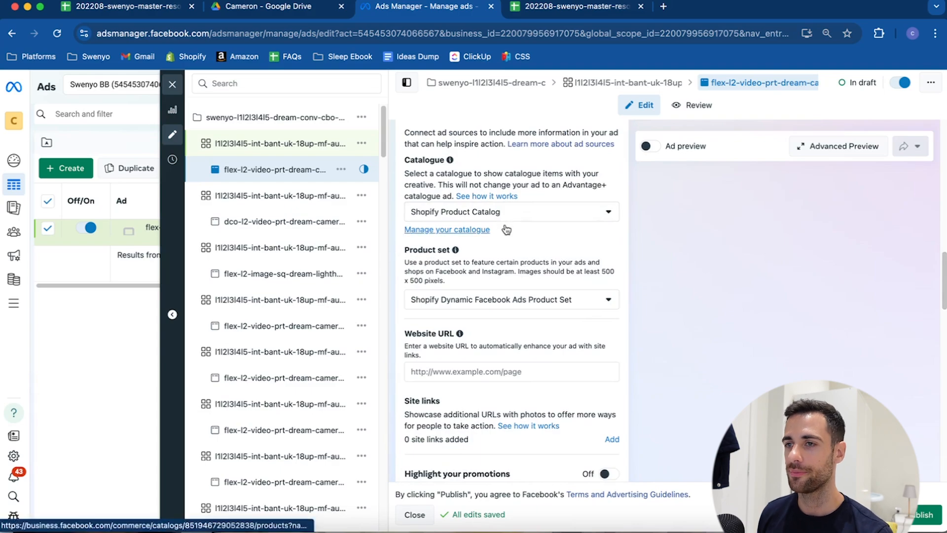
{"action": "scroll", "coordinate": [442, 241], "scroll_direction": "up", "scroll_amount": 15}
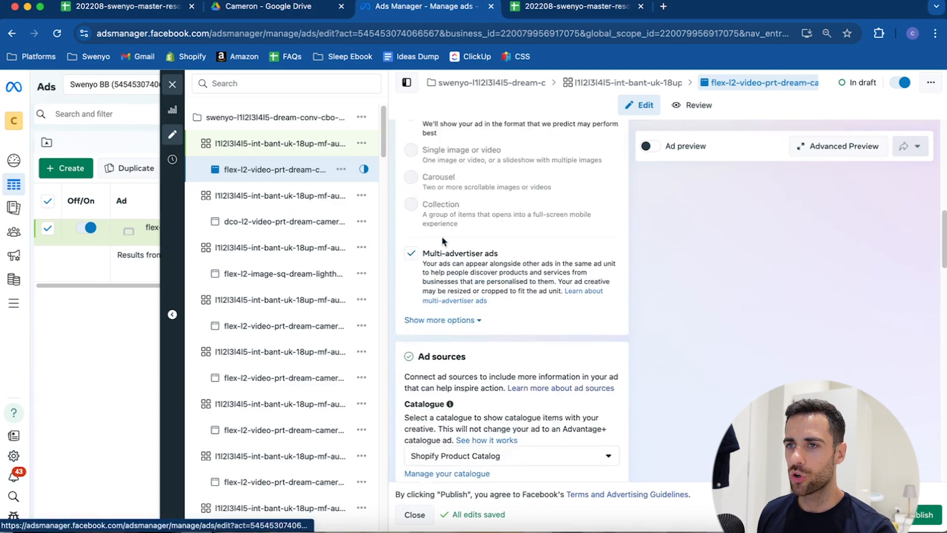
- Check the available catalogues in the ad sources and set the product set to Dream Only
{"action": "scroll", "coordinate": [442, 237], "scroll_direction": "up", "scroll_amount": 3}
{"action": "scroll", "coordinate": [447, 240], "scroll_direction": "down", "scroll_amount": 10}
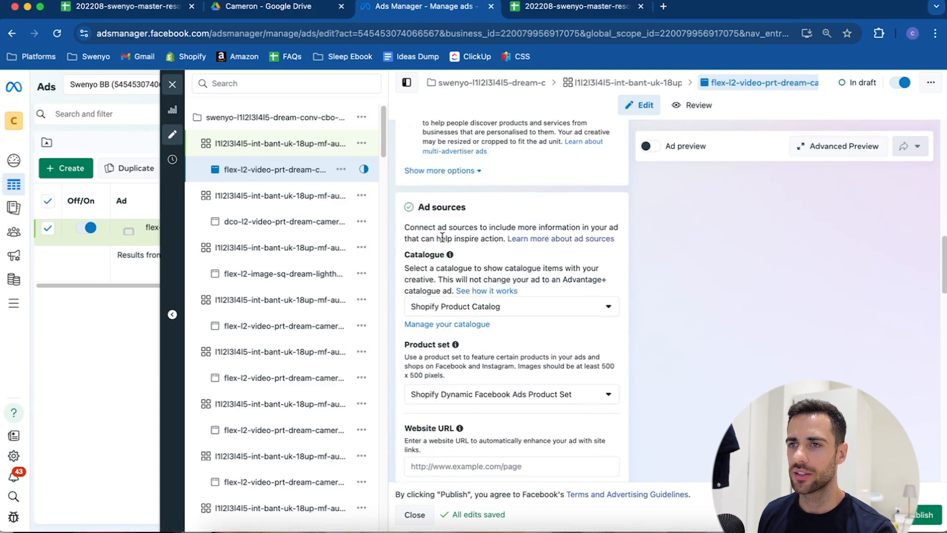
{"action": "left_click", "coordinate": [451, 236]}
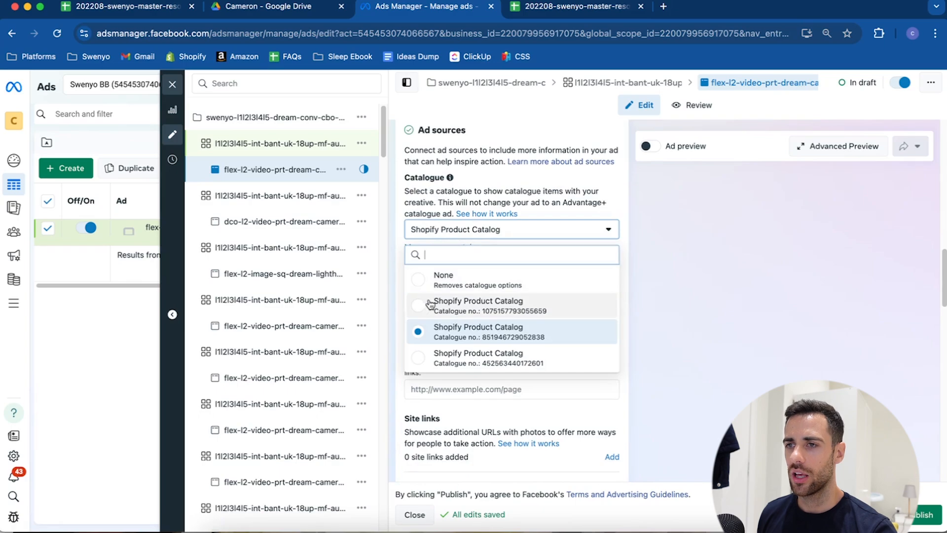
{"action": "left_click", "coordinate": [628, 203]}
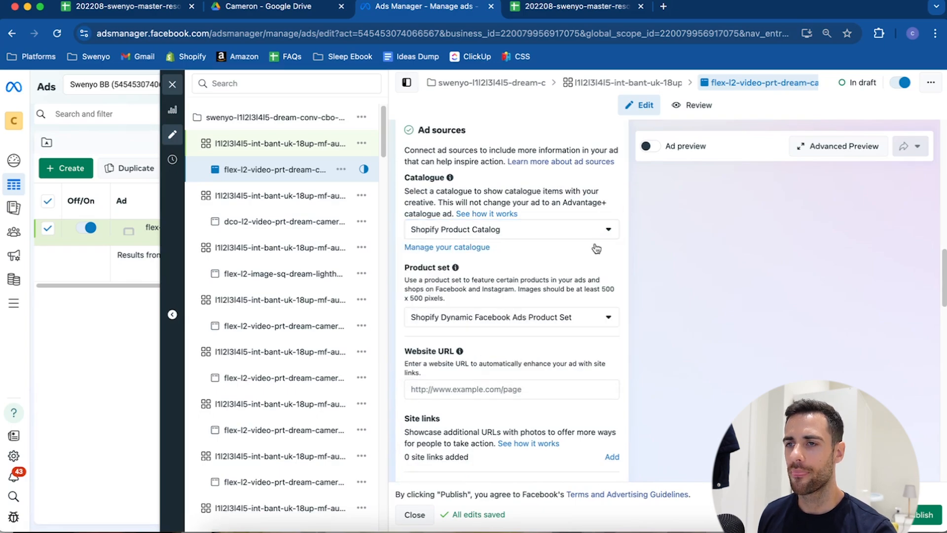
{"action": "left_click", "coordinate": [526, 321]}
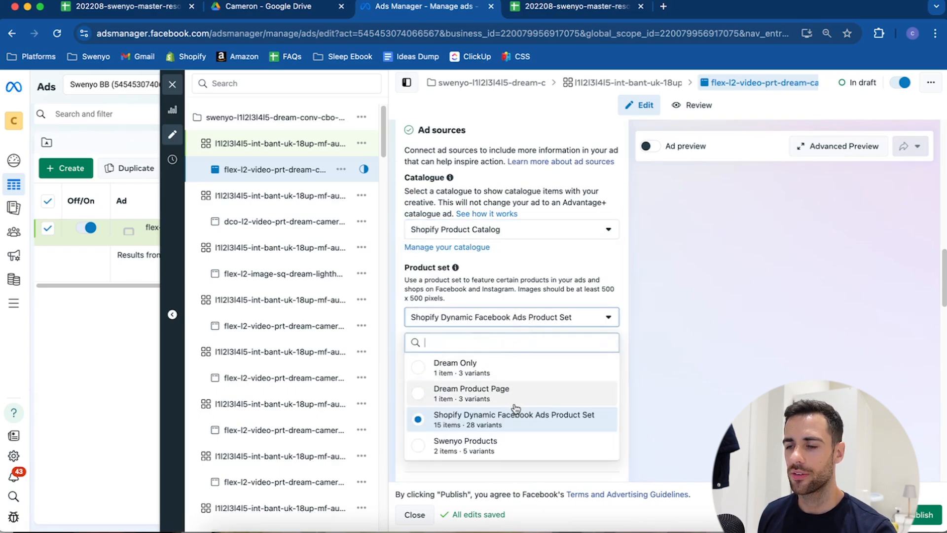
{"action": "mouse_move", "coordinate": [511, 453]}
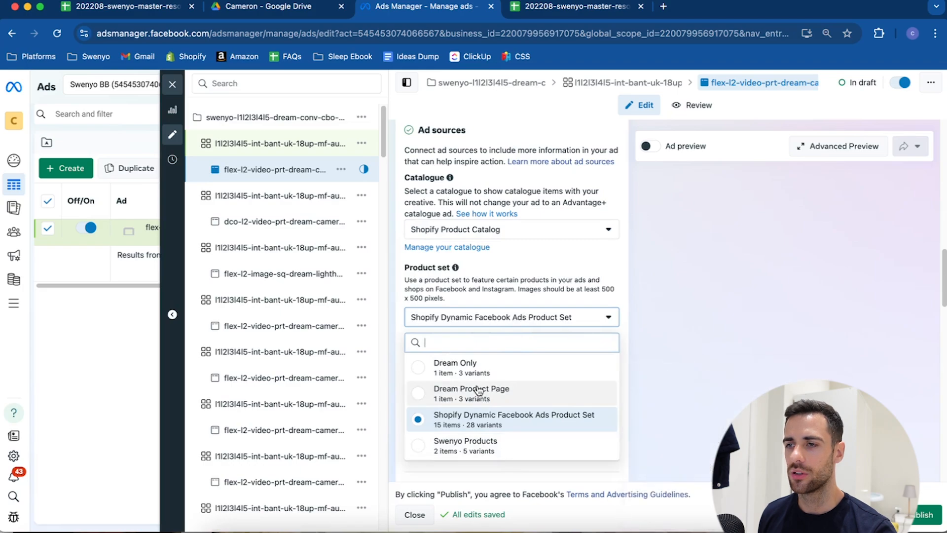
{"action": "mouse_move", "coordinate": [478, 388]}
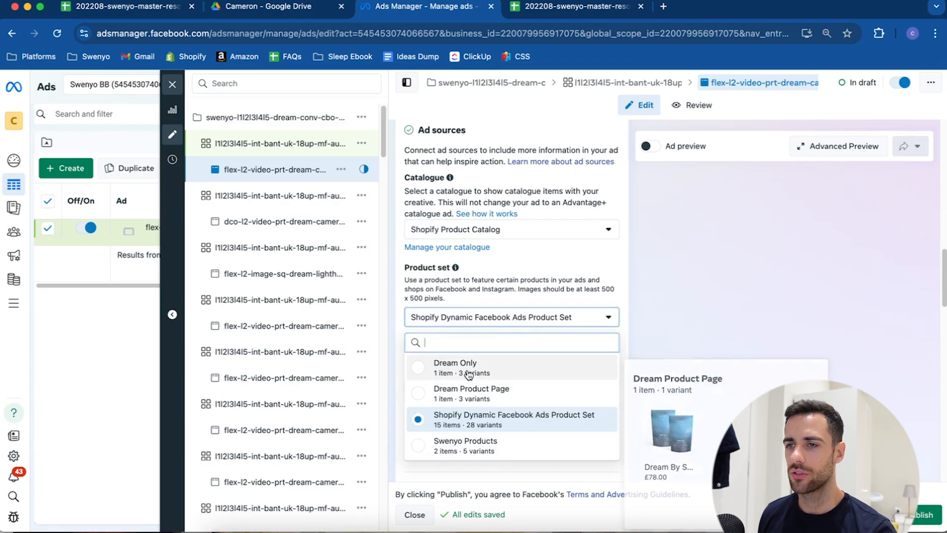
{"action": "left_click", "coordinate": [471, 369]}
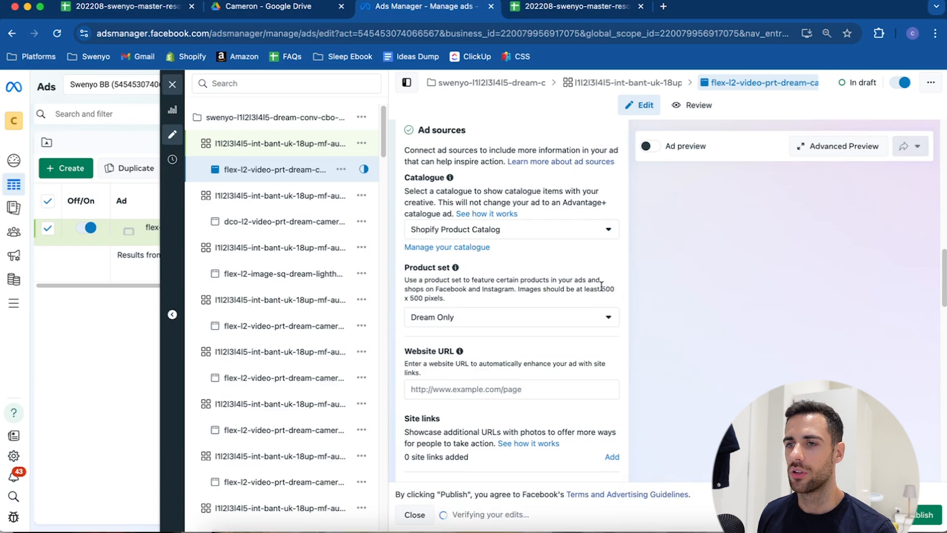
- In a new browser tab, open the Facebook ad account and the existing flex-l2-image-sq-dream ad in the dream-conv CBO campaign
{"action": "scroll", "coordinate": [601, 286], "scroll_direction": "down", "scroll_amount": 3}
{"action": "left_click", "coordinate": [467, 279]}
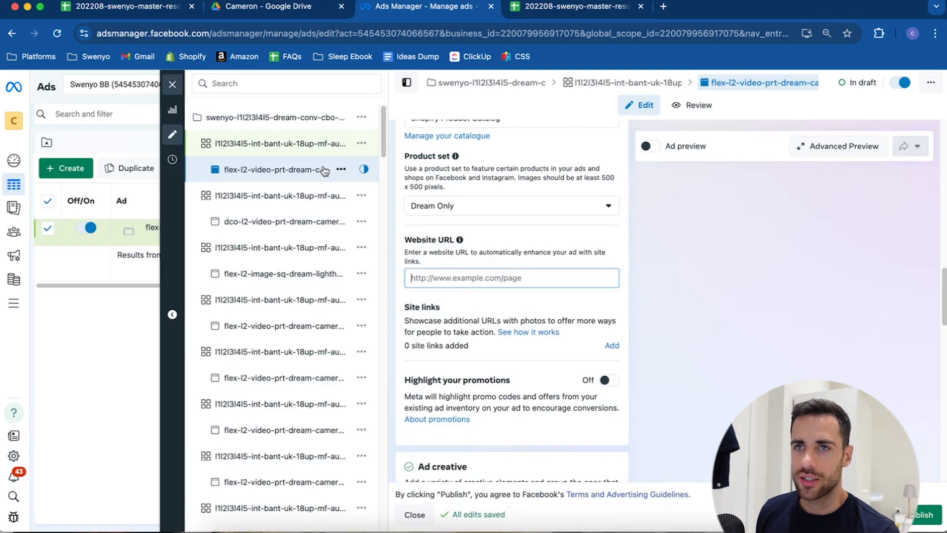
{"action": "left_click", "coordinate": [663, 7]}
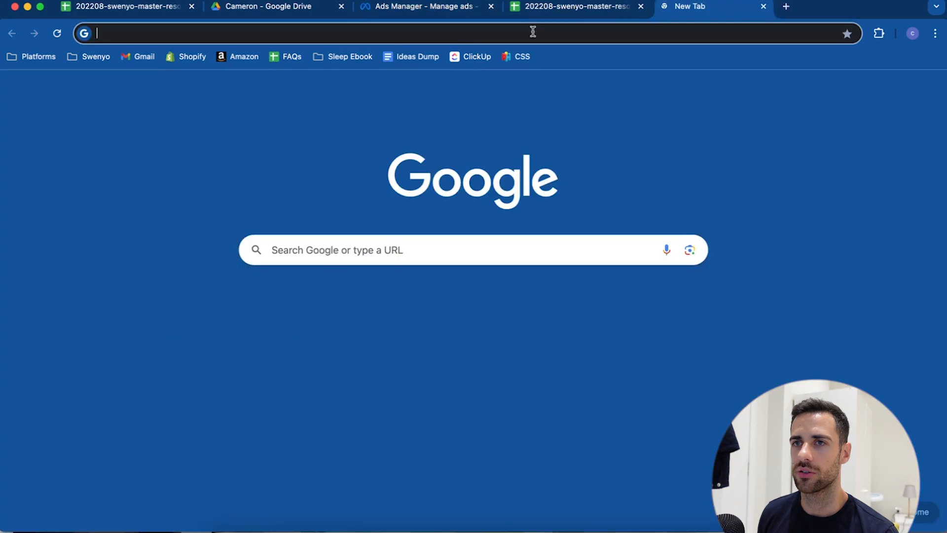
{"action": "left_click", "coordinate": [91, 56]}
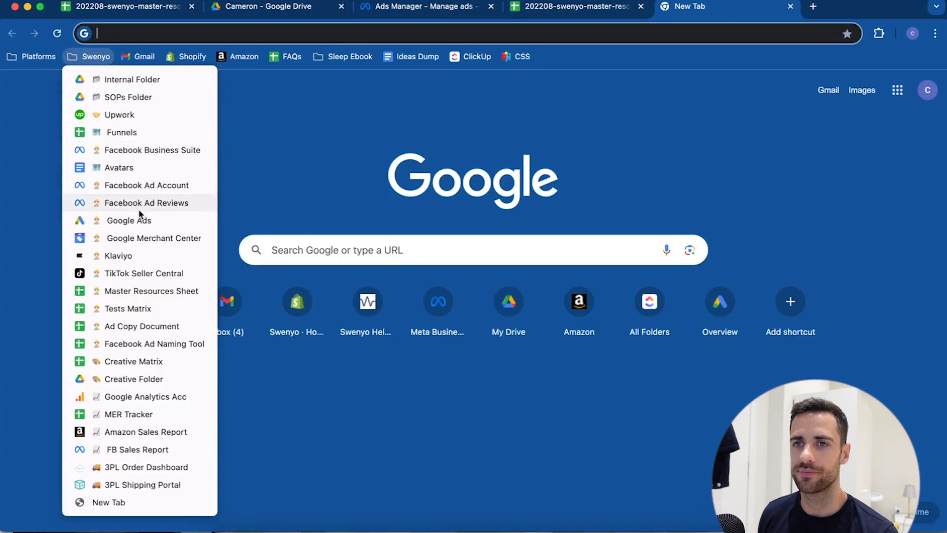
{"action": "left_click", "coordinate": [138, 185]}
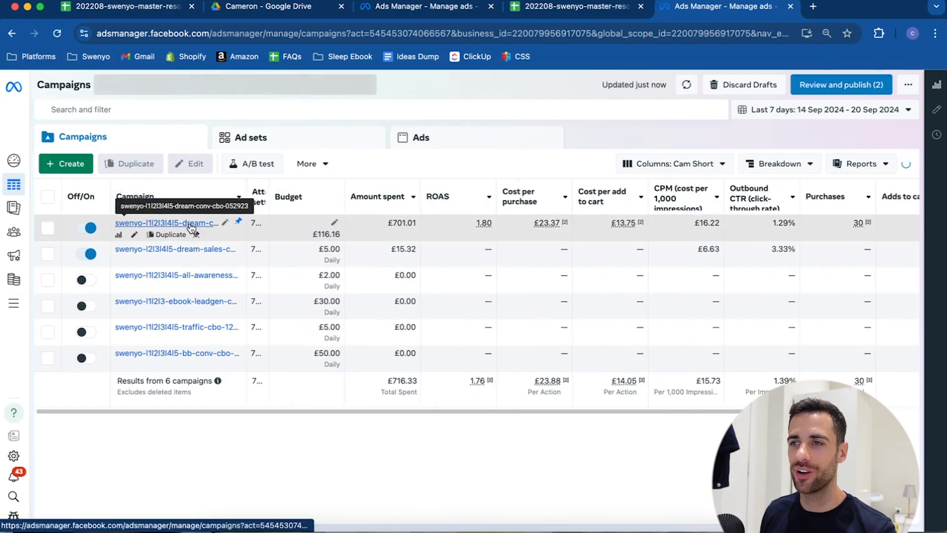
{"action": "left_click", "coordinate": [190, 226]}
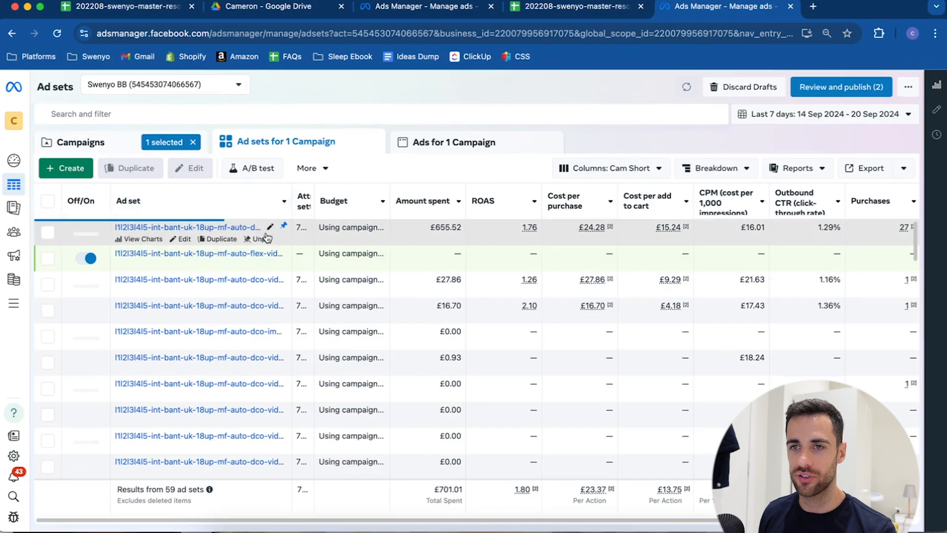
{"action": "left_click", "coordinate": [186, 346]}
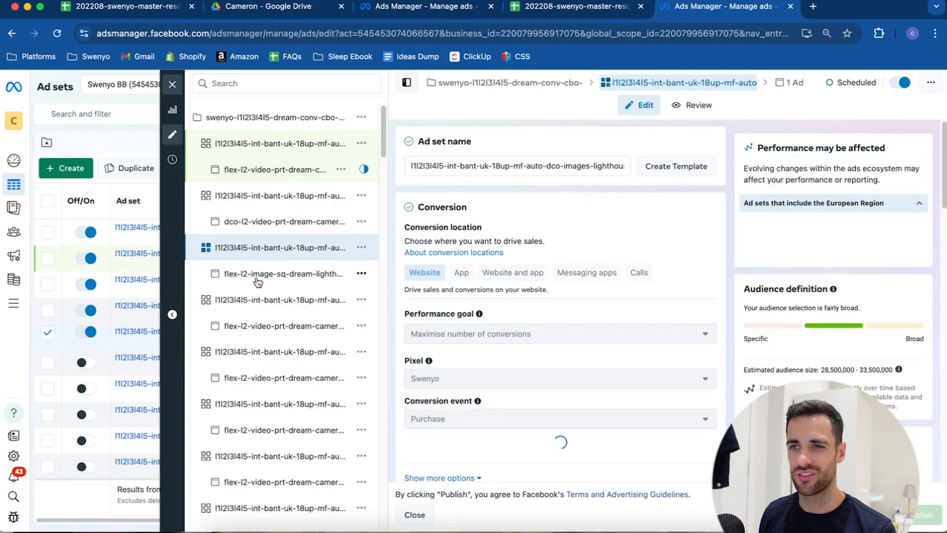
{"action": "left_click", "coordinate": [257, 278]}
- Copy the existing image ad's website URL and enter it as the website URL in the new flex video ad's ad sources
{"action": "scroll", "coordinate": [483, 287], "scroll_direction": "down", "scroll_amount": 20}
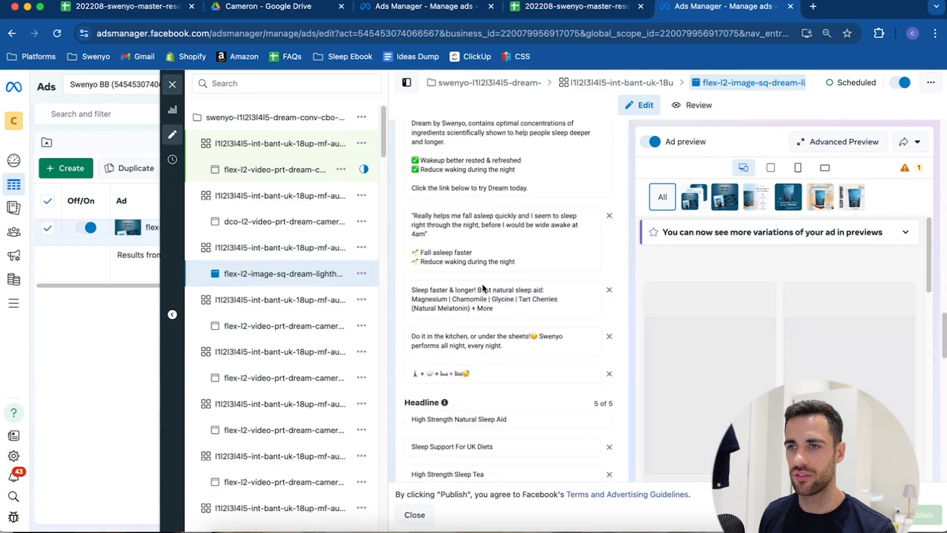
{"action": "scroll", "coordinate": [482, 287], "scroll_direction": "up", "scroll_amount": 8}
{"action": "scroll", "coordinate": [481, 282], "scroll_direction": "up", "scroll_amount": 3}
{"action": "scroll", "coordinate": [481, 282], "scroll_direction": "down", "scroll_amount": 3}
{"action": "scroll", "coordinate": [469, 261], "scroll_direction": "up", "scroll_amount": 3}
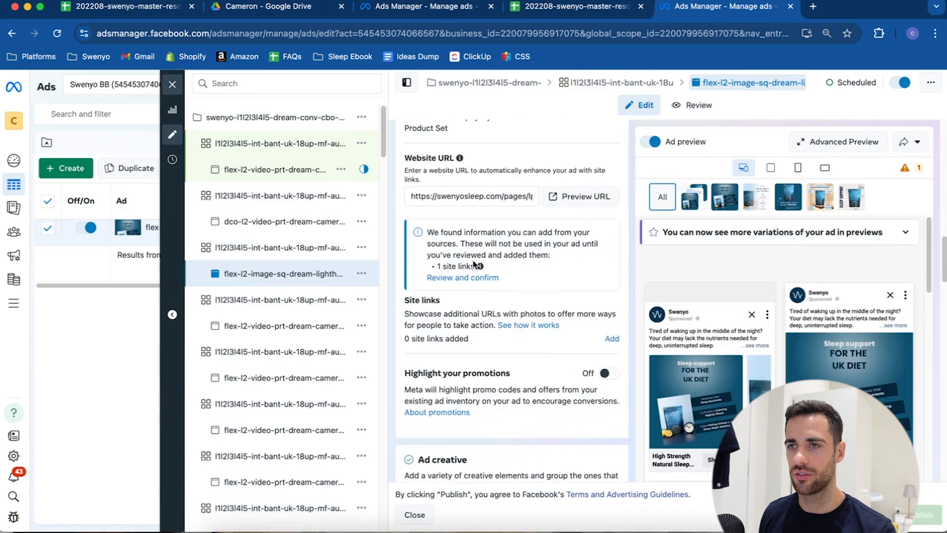
{"action": "triple_click", "coordinate": [446, 196]}
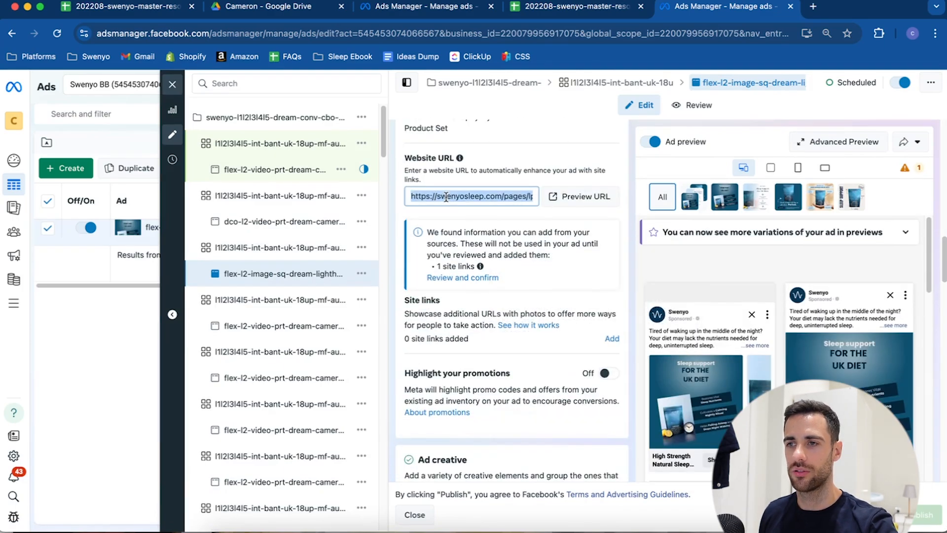
{"action": "left_click", "coordinate": [452, 7]}
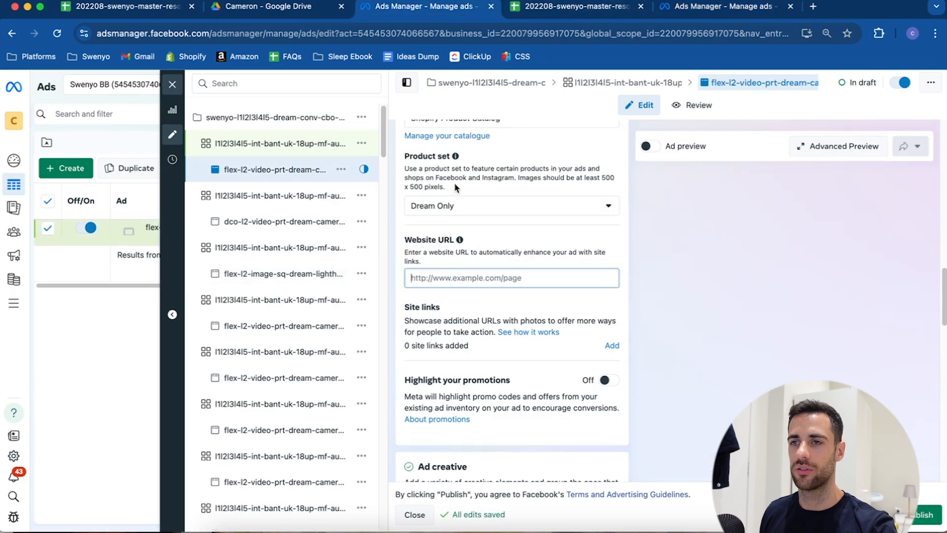
{"action": "key", "text": "super+v"}
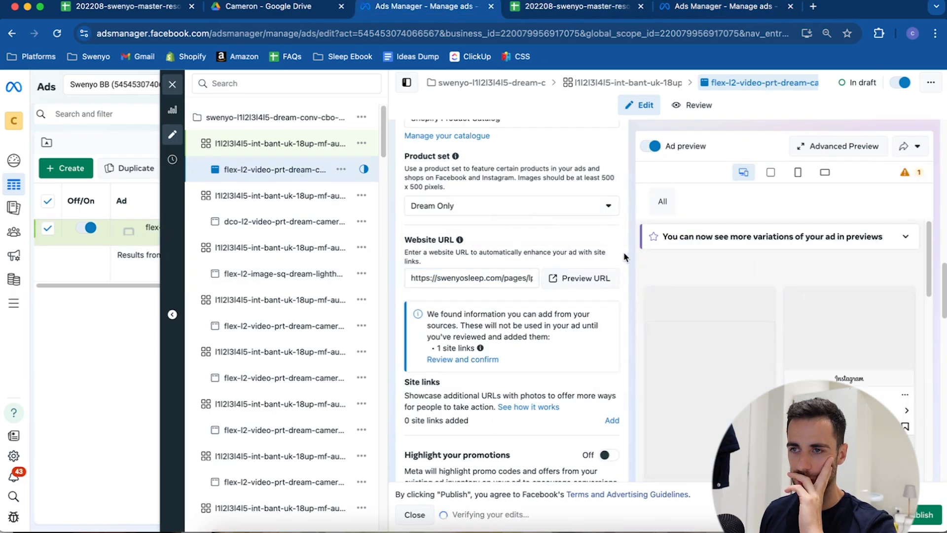
- Copy and clear the ad-source website URL, enter it as the destination website URL, and recheck the ad sources
{"action": "triple_click", "coordinate": [513, 278]}
{"action": "key", "text": "super+c"}
{"action": "key", "text": "BackSpace"}
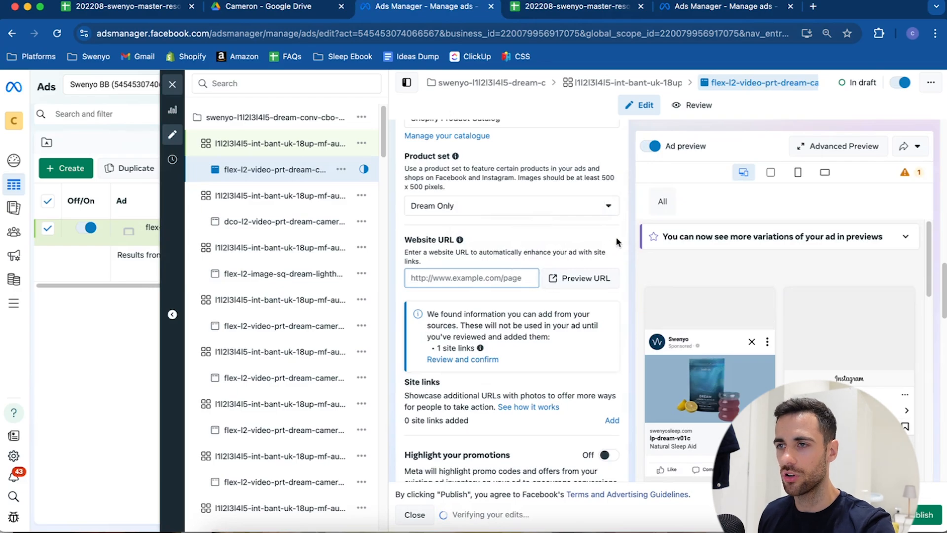
{"action": "scroll", "coordinate": [539, 270], "scroll_direction": "down", "scroll_amount": 6}
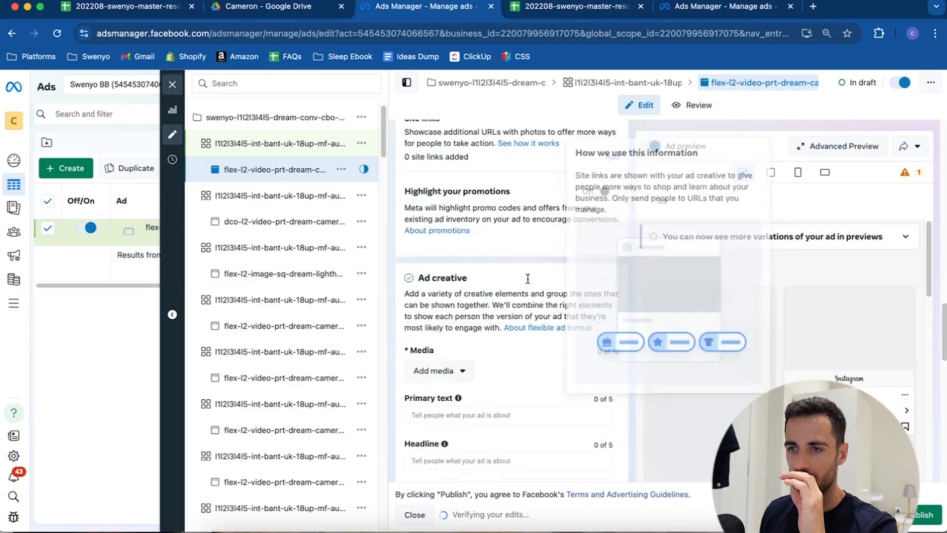
{"action": "scroll", "coordinate": [525, 276], "scroll_direction": "down", "scroll_amount": 5}
{"action": "left_click", "coordinate": [460, 181]}
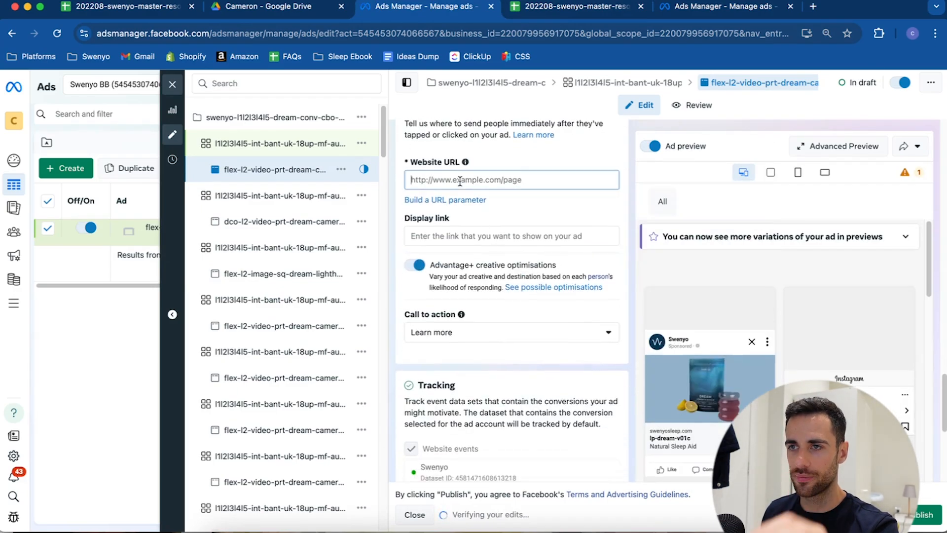
{"action": "key", "text": "super+v"}
{"action": "left_click", "coordinate": [636, 181]}
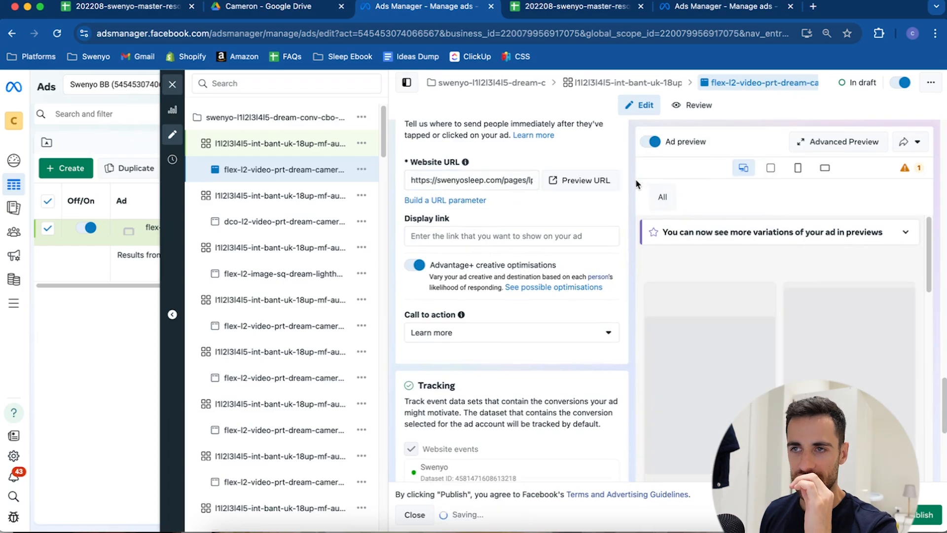
{"action": "scroll", "coordinate": [553, 220], "scroll_direction": "up", "scroll_amount": 1}
{"action": "scroll", "coordinate": [555, 207], "scroll_direction": "up", "scroll_amount": 8}
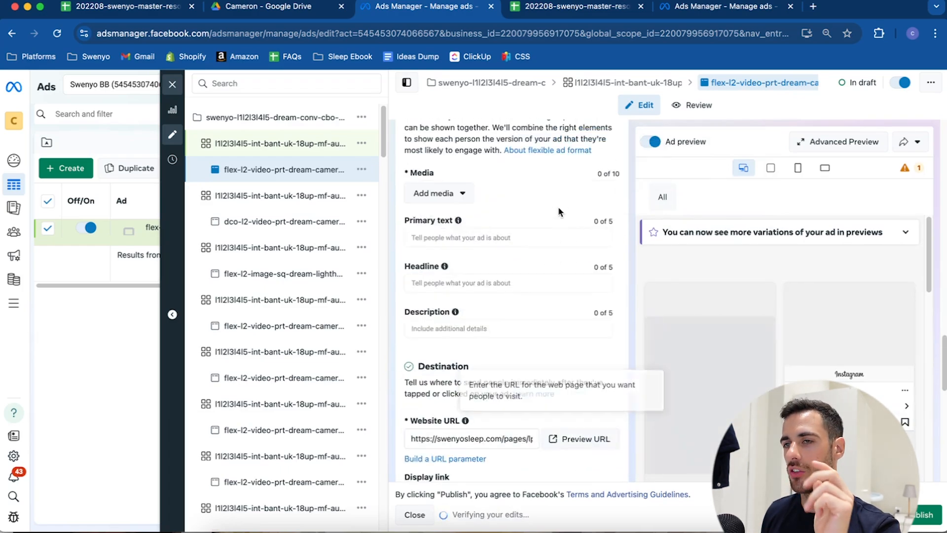
{"action": "scroll", "coordinate": [553, 217], "scroll_direction": "up", "scroll_amount": 5}
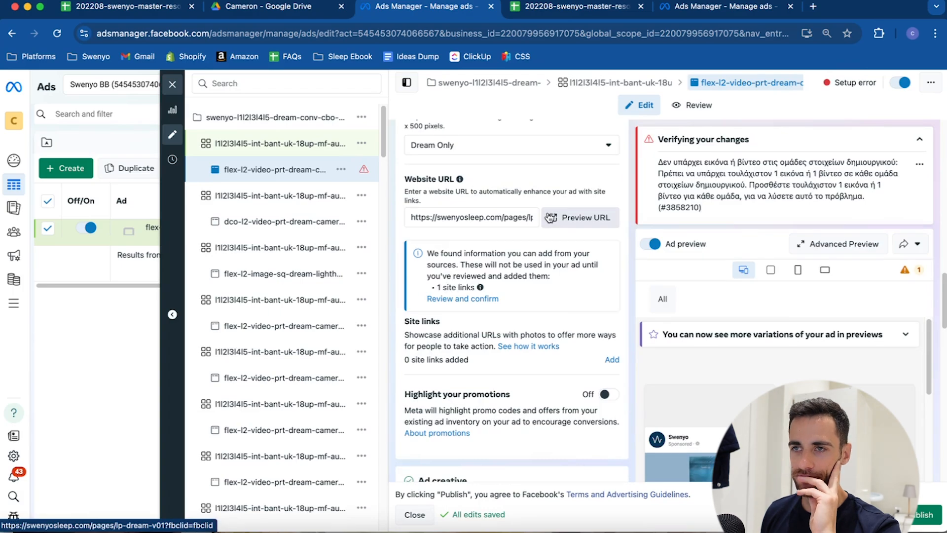
- Upload all five l2-video-prt files from the Joe Rogan folder in Downloads to the account's video library
{"action": "scroll", "coordinate": [551, 218], "scroll_direction": "down", "scroll_amount": 5}
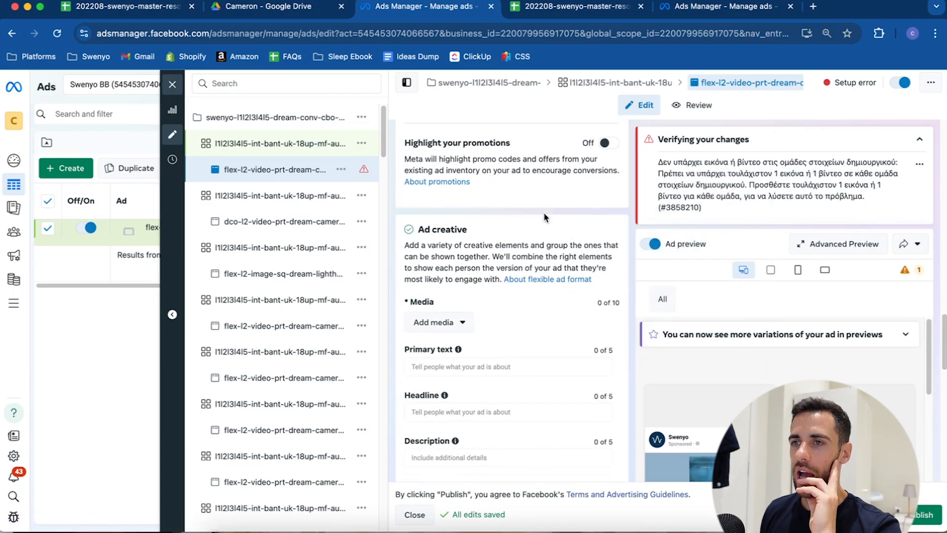
{"action": "scroll", "coordinate": [544, 213], "scroll_direction": "down", "scroll_amount": 3}
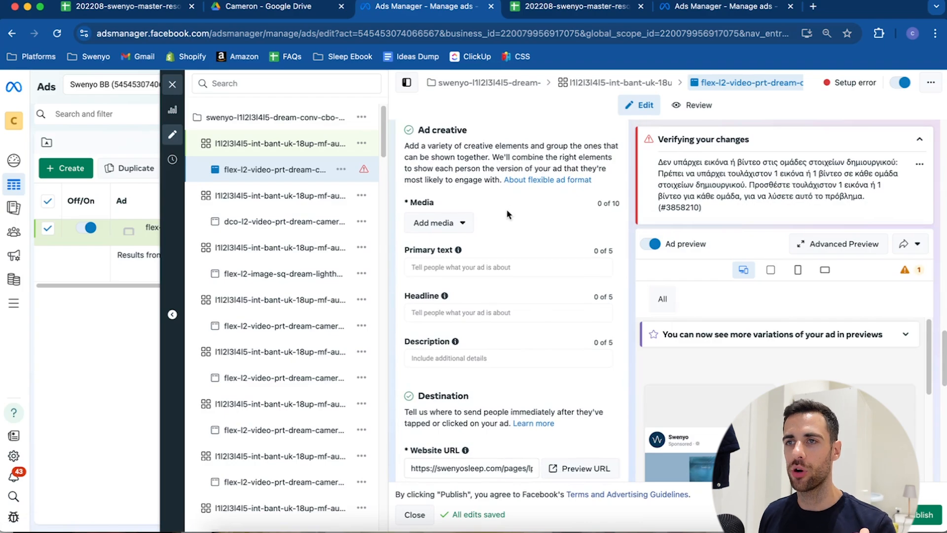
{"action": "scroll", "coordinate": [498, 213], "scroll_direction": "up", "scroll_amount": 1}
{"action": "left_click", "coordinate": [455, 230]}
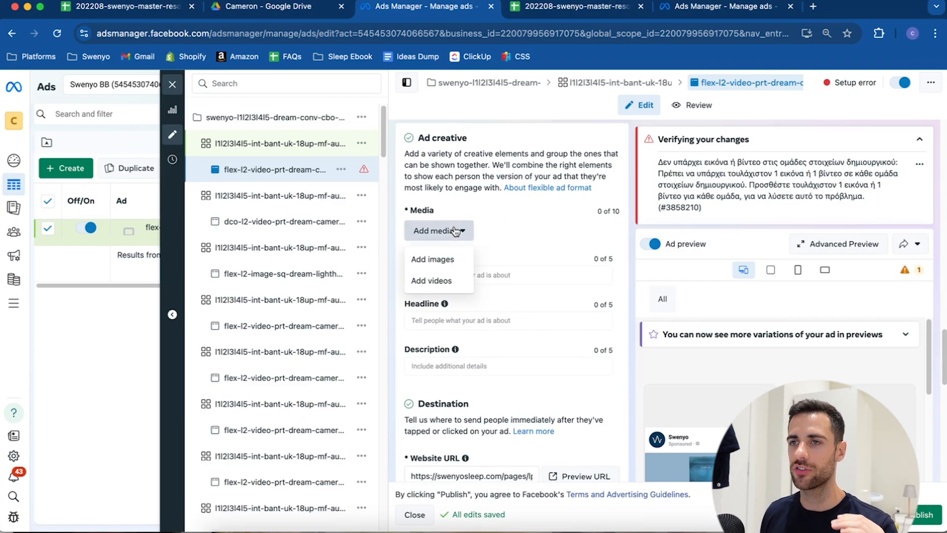
{"action": "left_click", "coordinate": [450, 281]}
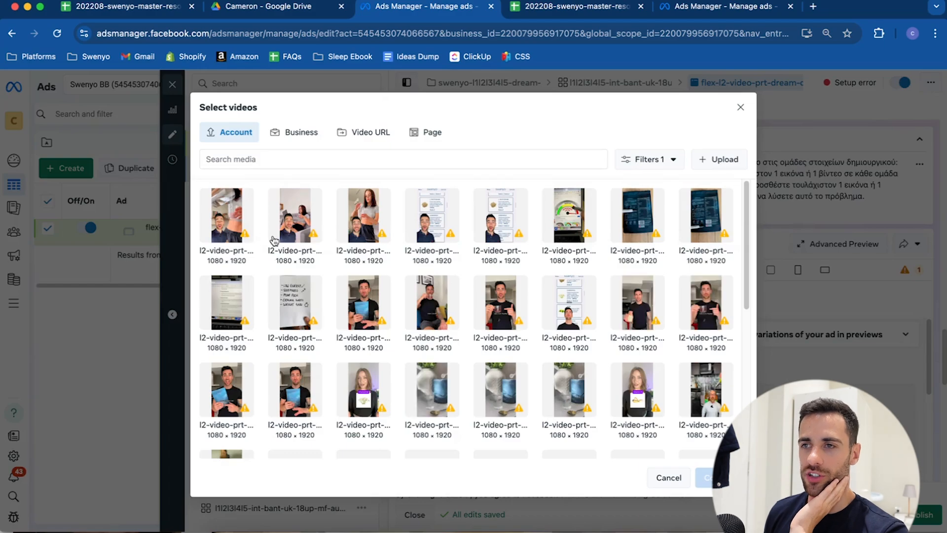
{"action": "left_click", "coordinate": [718, 163]}
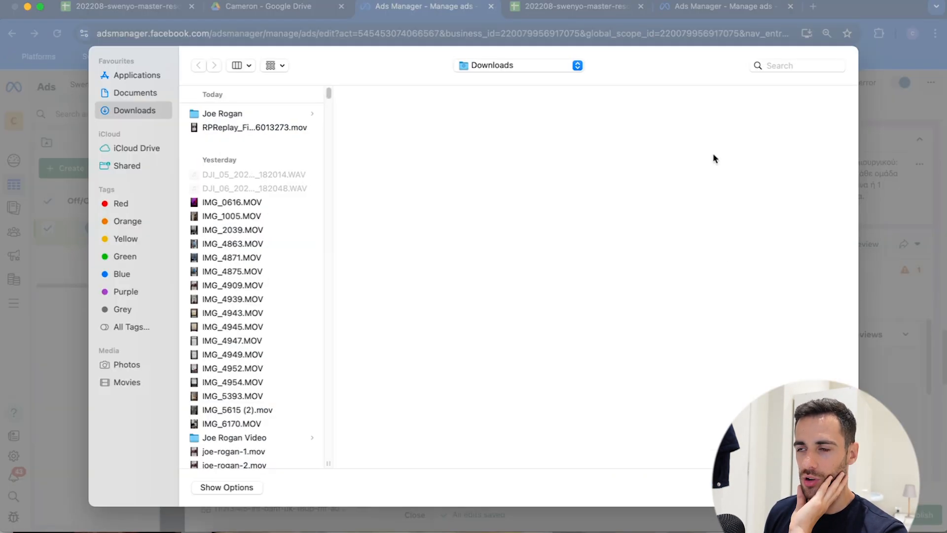
{"action": "left_click", "coordinate": [210, 116]}
{"action": "left_click", "coordinate": [375, 119]}
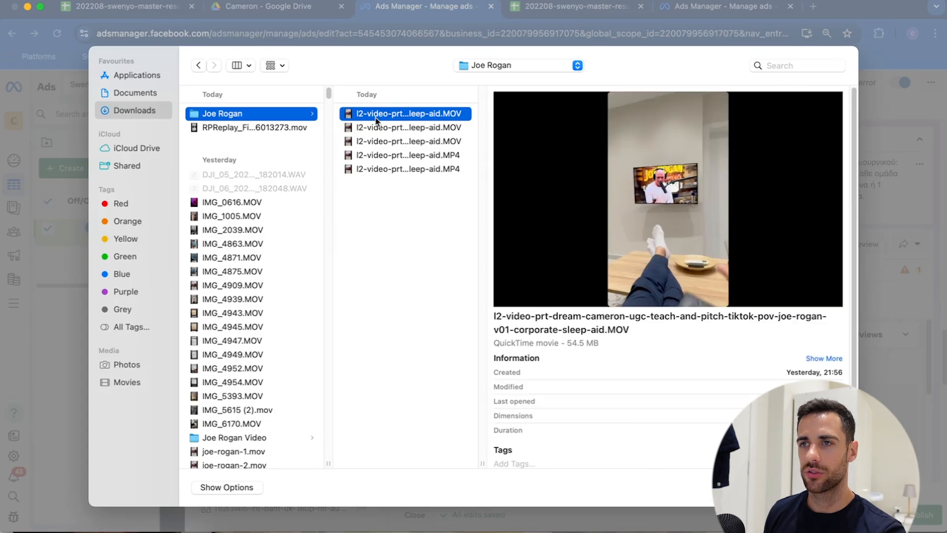
{"action": "left_click", "coordinate": [393, 169], "text": "shift"}
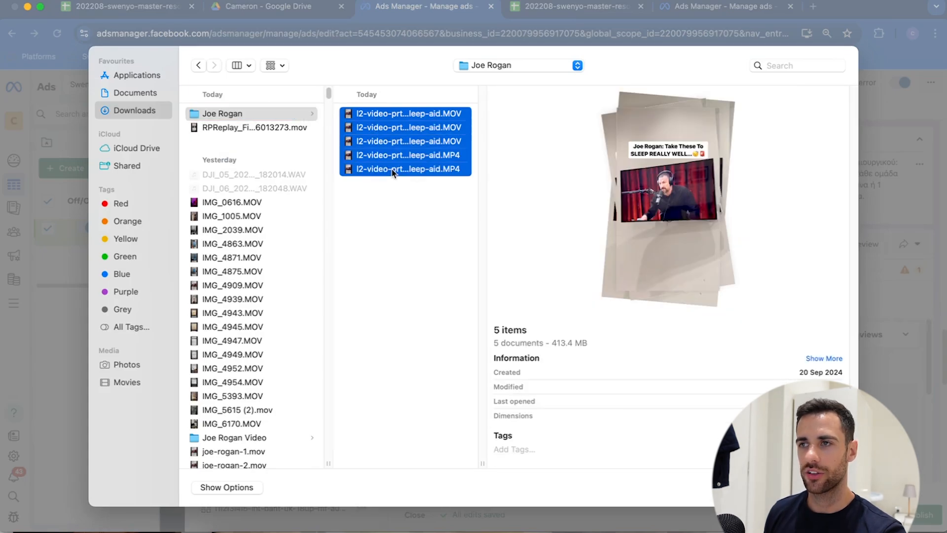
{"action": "key", "text": "Return"}
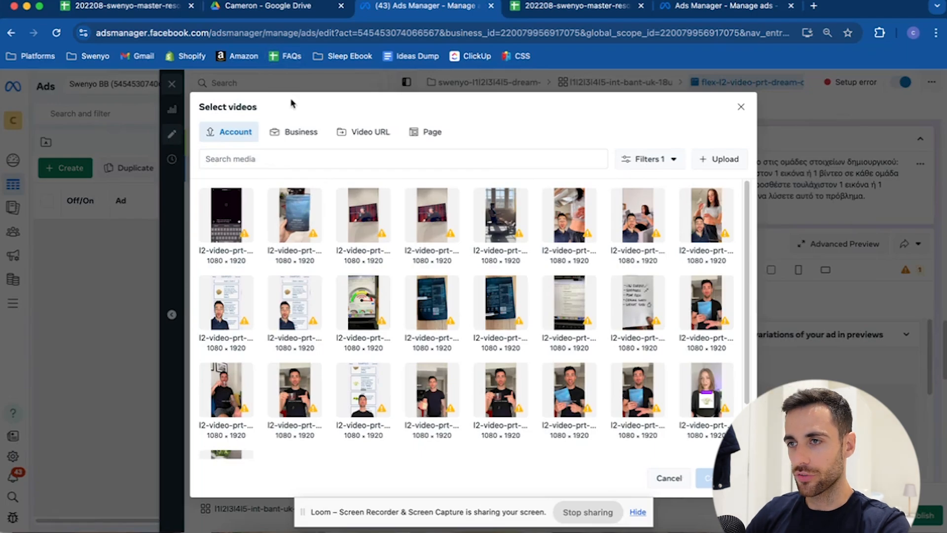
- Select the five newly uploaded Joe Rogan videos and add them to the ad creative's media
{"action": "left_click", "coordinate": [498, 217]}
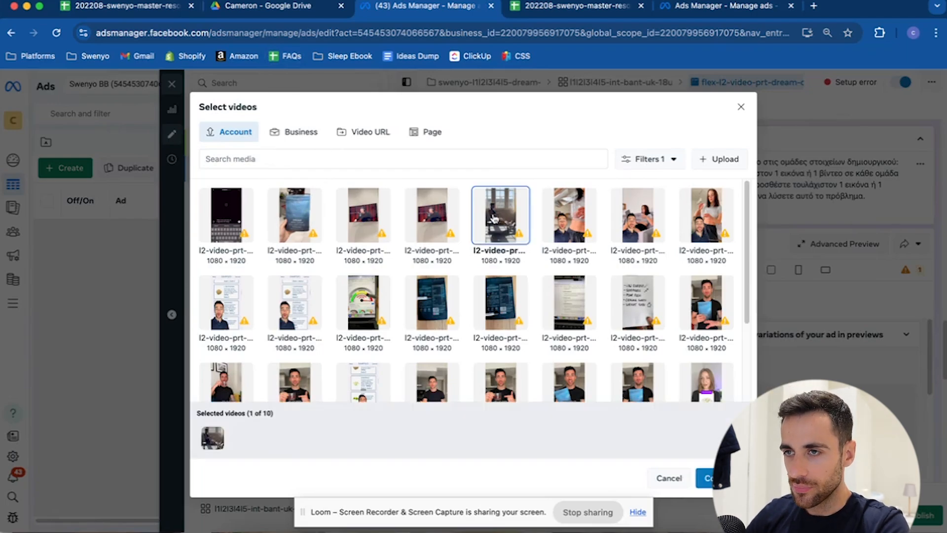
{"action": "left_click", "coordinate": [447, 219]}
{"action": "left_click", "coordinate": [373, 229]}
{"action": "left_click", "coordinate": [304, 228]}
{"action": "left_click", "coordinate": [242, 221]}
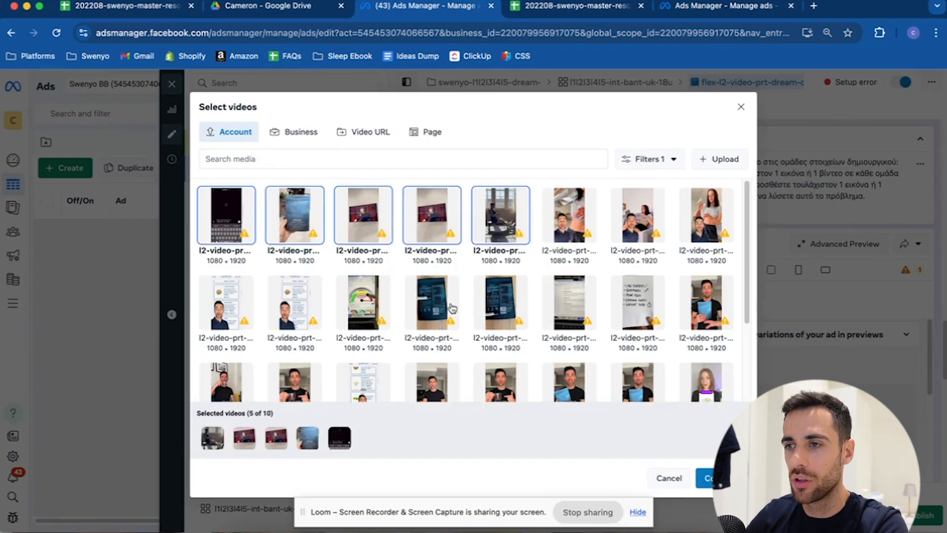
{"action": "left_click", "coordinate": [707, 478]}
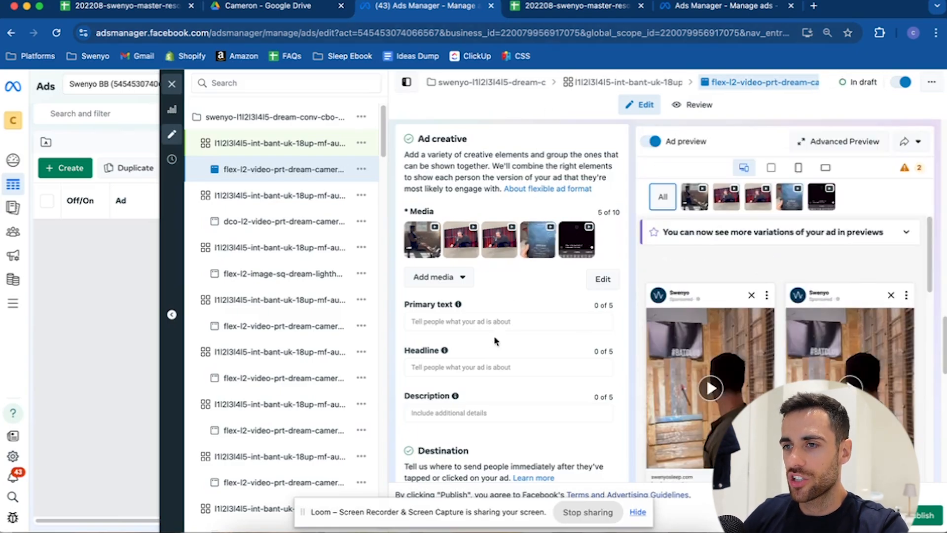
- Check the flex ad's headline and copy versions in row 33 of the Naming Ad sheet
{"action": "scroll", "coordinate": [489, 366], "scroll_direction": "down", "scroll_amount": 2}
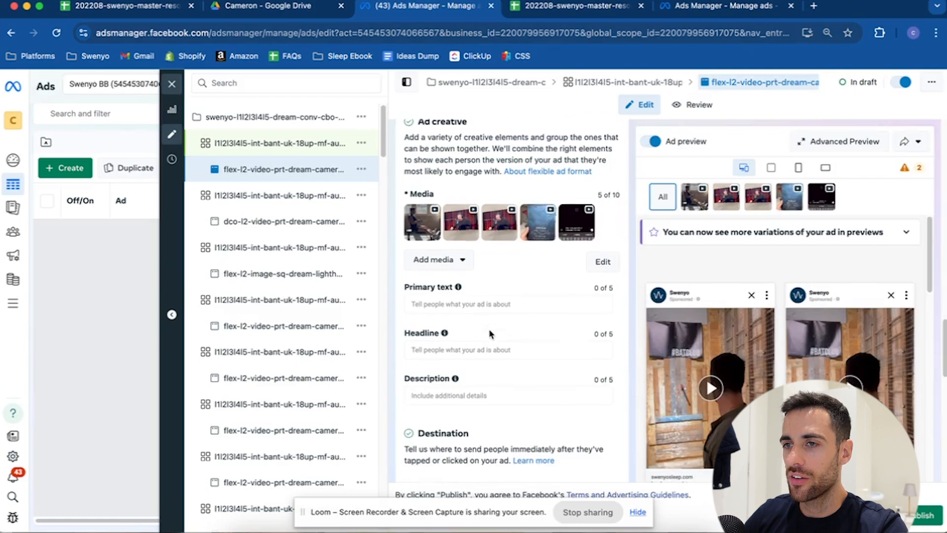
{"action": "left_click", "coordinate": [563, 7]}
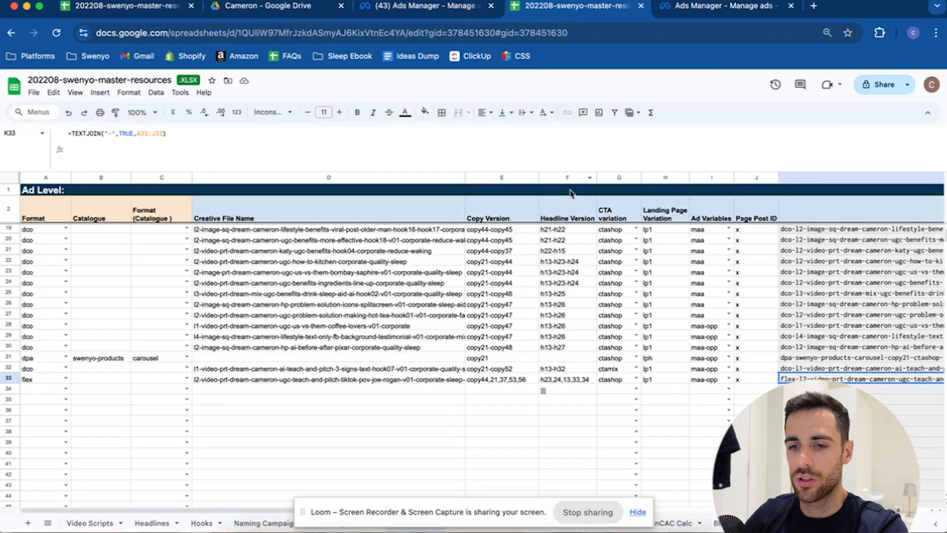
{"action": "left_click", "coordinate": [450, 13]}
{"action": "left_click", "coordinate": [546, 15]}
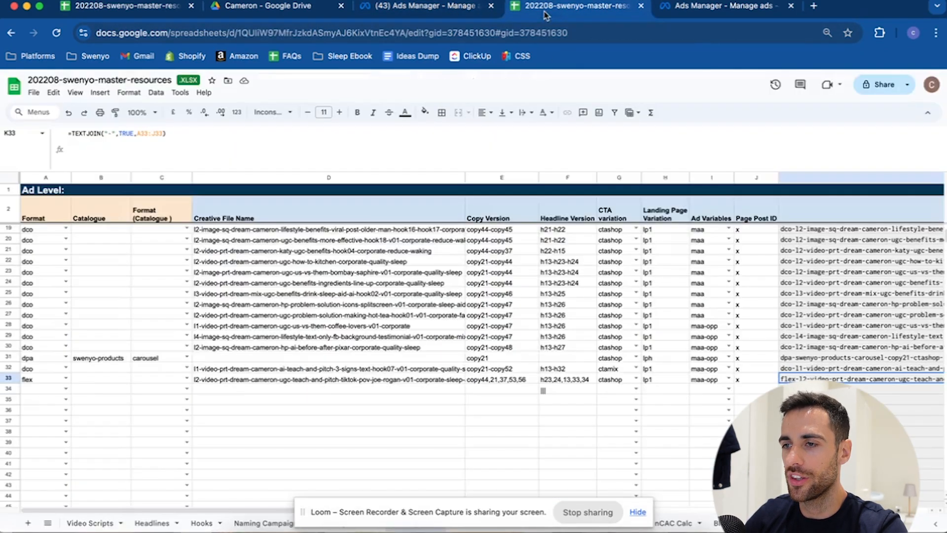
{"action": "left_click", "coordinate": [567, 389]}
{"action": "left_click", "coordinate": [572, 381]}
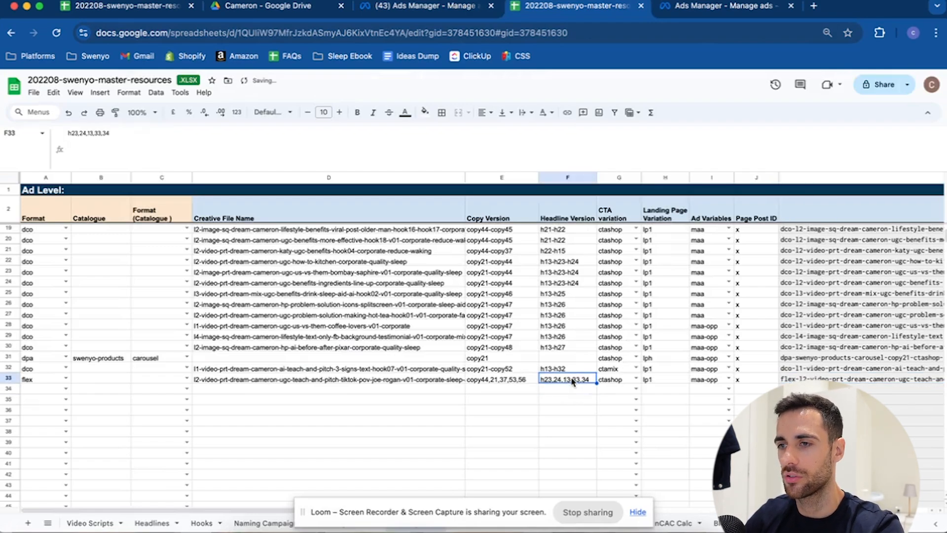
{"action": "left_click", "coordinate": [484, 379]}
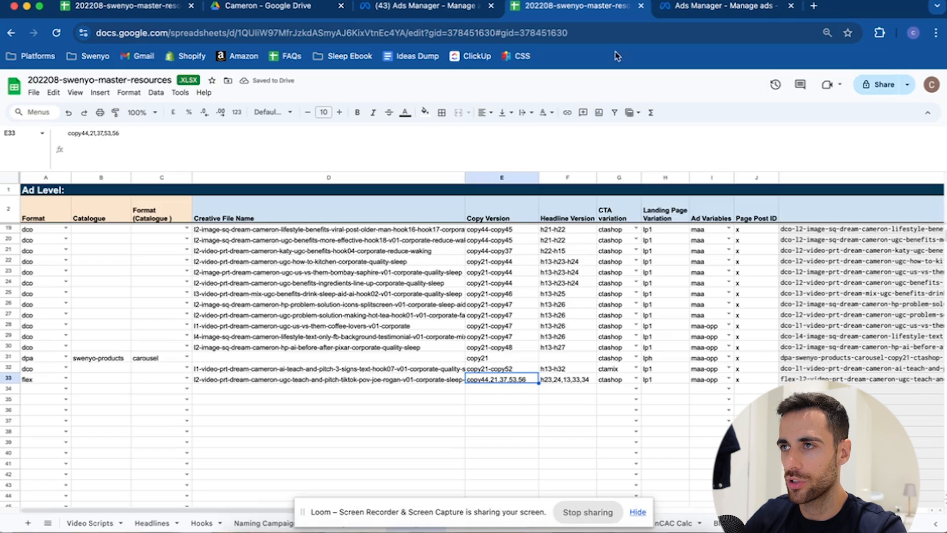
- Open the master resources Ad Copy sheet in a new browser tab placed beside the Naming Ad sheet, and hide the screen-sharing notice
{"action": "key", "text": "super+t"}
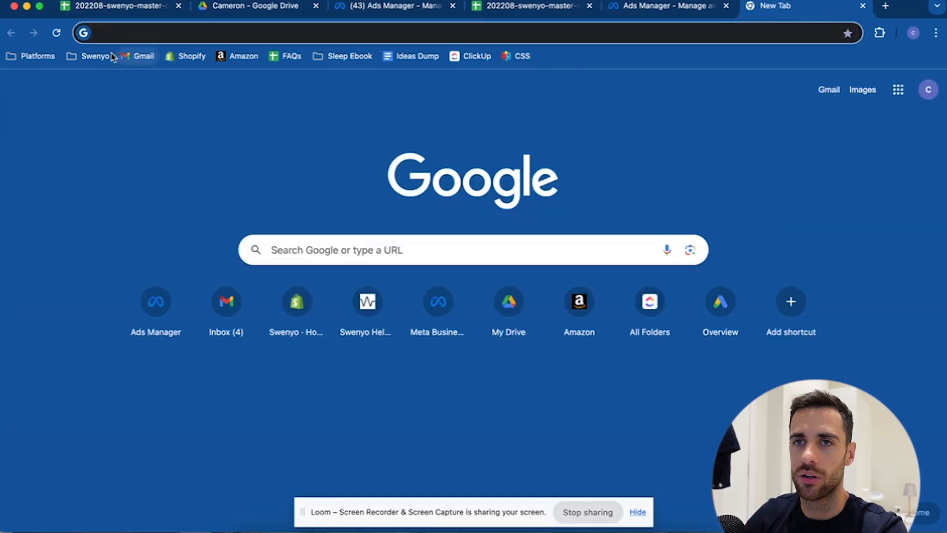
{"action": "left_click", "coordinate": [92, 55]}
{"action": "left_click", "coordinate": [151, 327]}
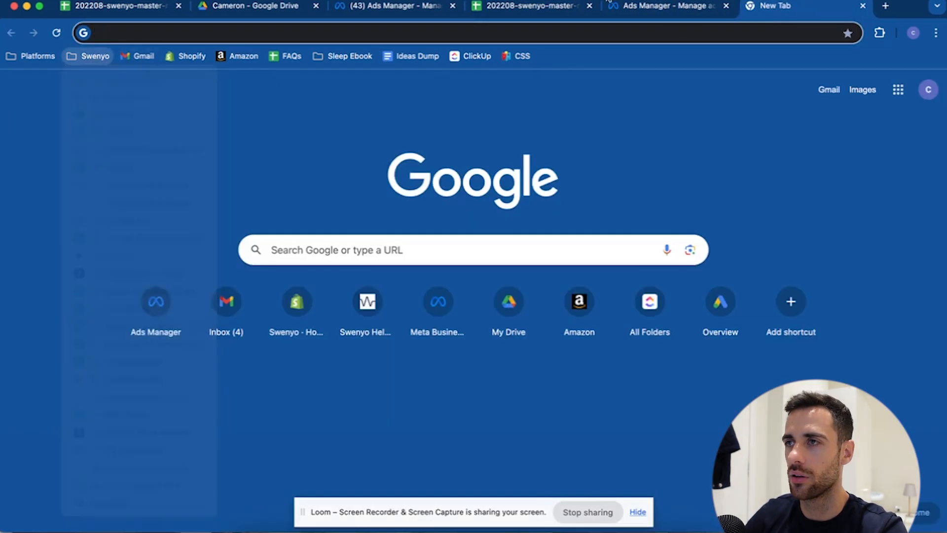
{"action": "left_click_drag", "start_coordinate": [768, 7], "coordinate": [643, 19]}
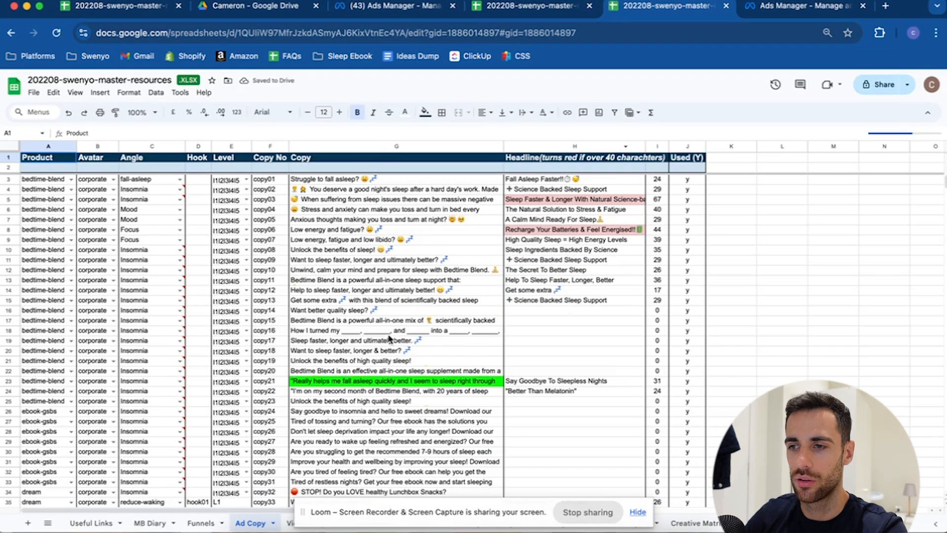
{"action": "left_click", "coordinate": [637, 513]}
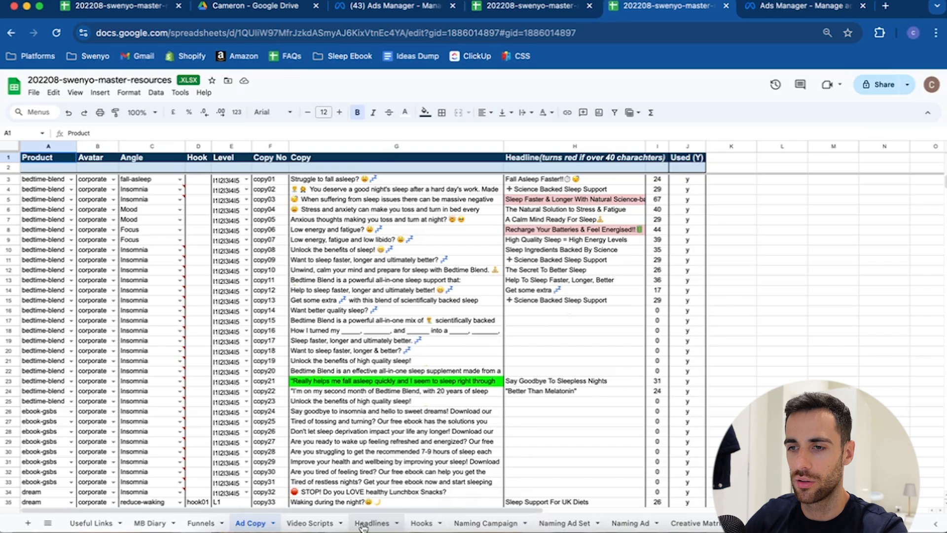
- Copy the copy44 text from the Ad Copy sheet and enter it as the ad's first primary text in Ads Manager
{"action": "scroll", "coordinate": [345, 390], "scroll_direction": "down", "scroll_amount": 5}
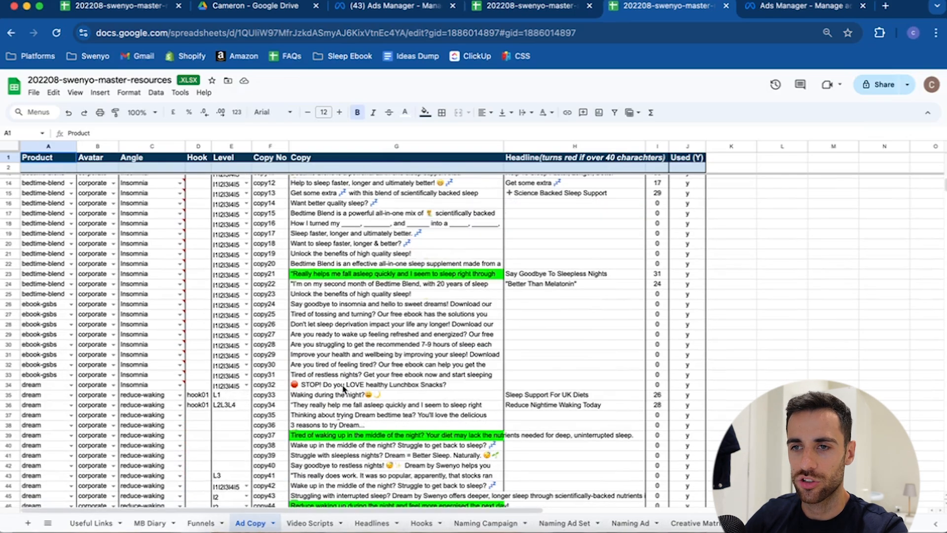
{"action": "scroll", "coordinate": [314, 335], "scroll_direction": "down", "scroll_amount": 5}
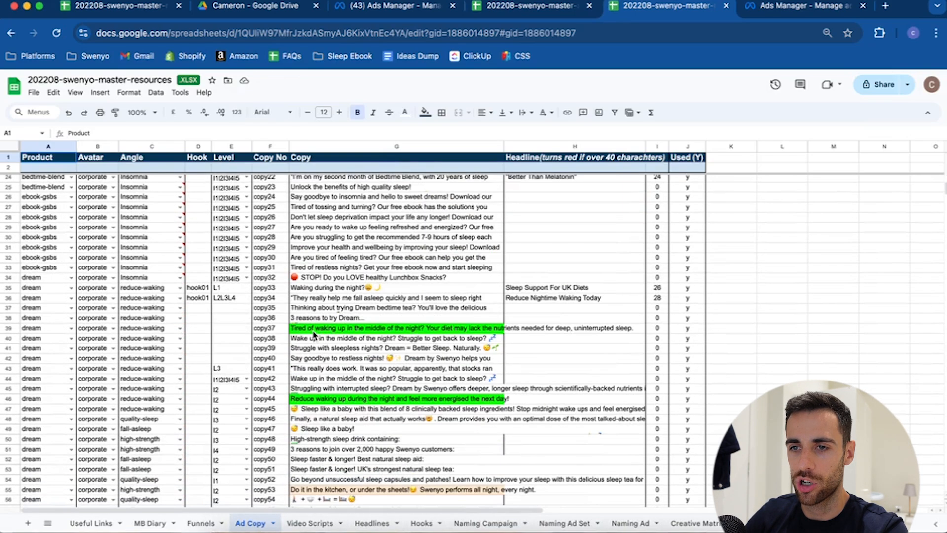
{"action": "left_click", "coordinate": [322, 399]}
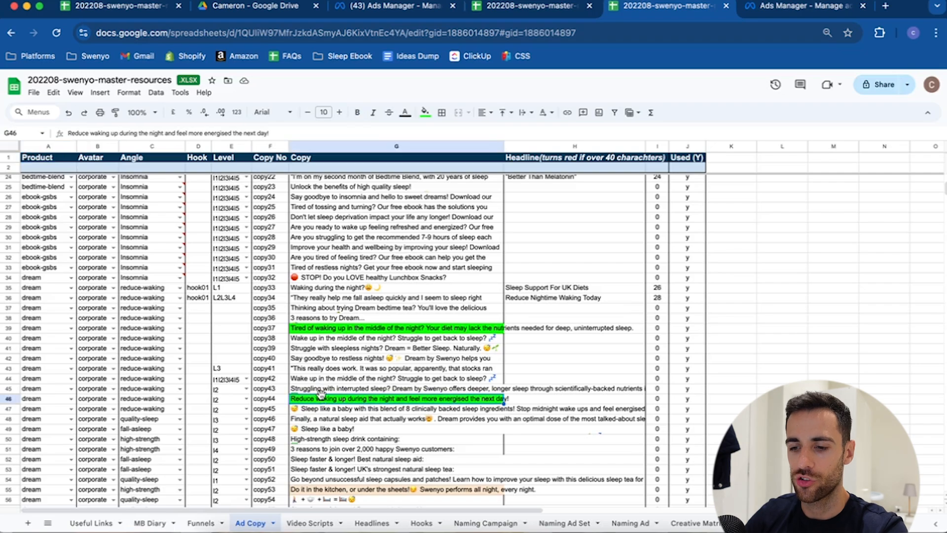
{"action": "left_click", "coordinate": [494, 6]}
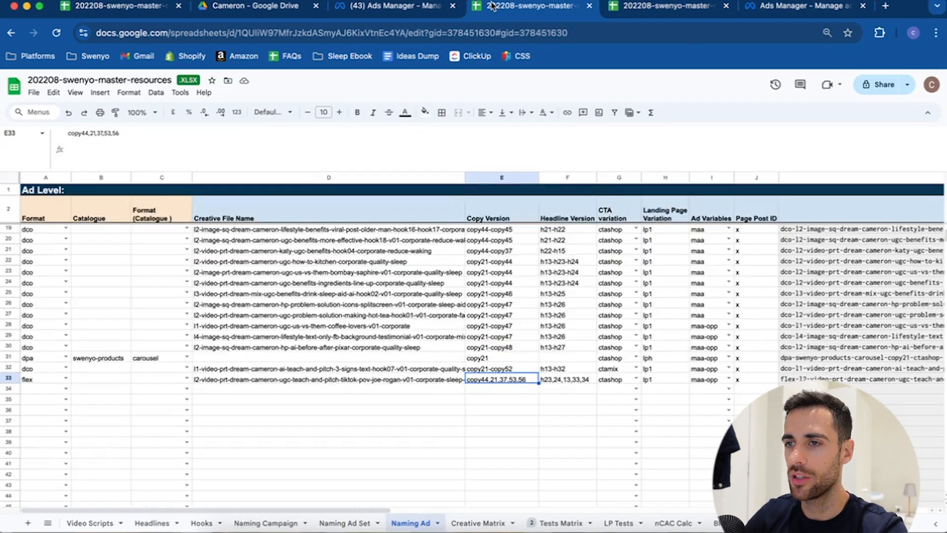
{"action": "left_click", "coordinate": [382, 6]}
{"action": "left_click", "coordinate": [447, 288]}
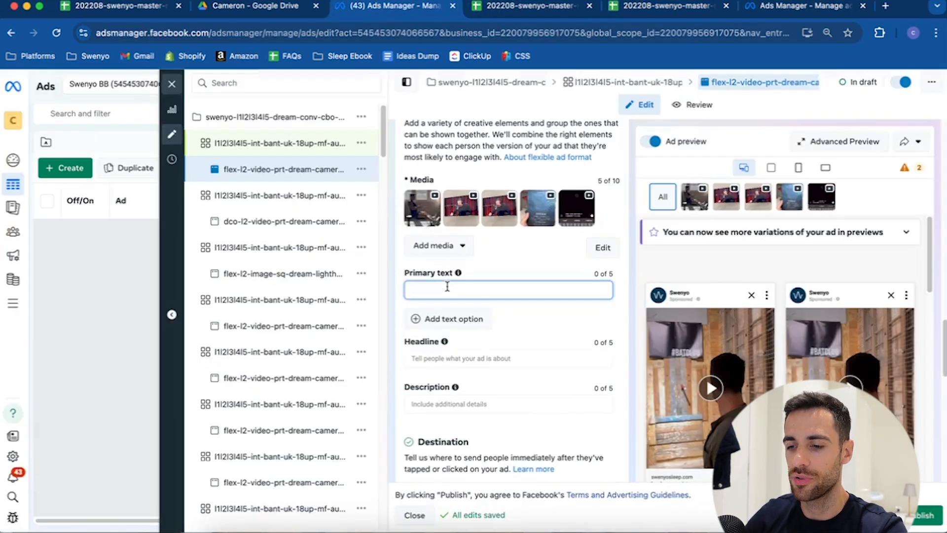
{"action": "type", "text": "Reduce waking up during the night and feel more energised the next day!"}
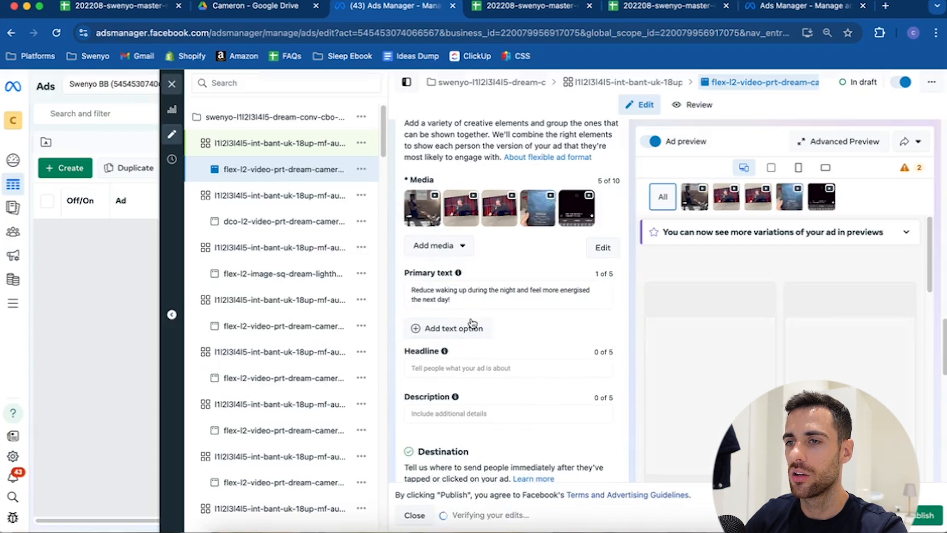
- Add a second primary text option containing the copy21 text from the Ad Copy sheet, beginning "Really helps me fall asleep quickly"
{"action": "left_click", "coordinate": [453, 328]}
{"action": "left_click", "coordinate": [649, 7]}
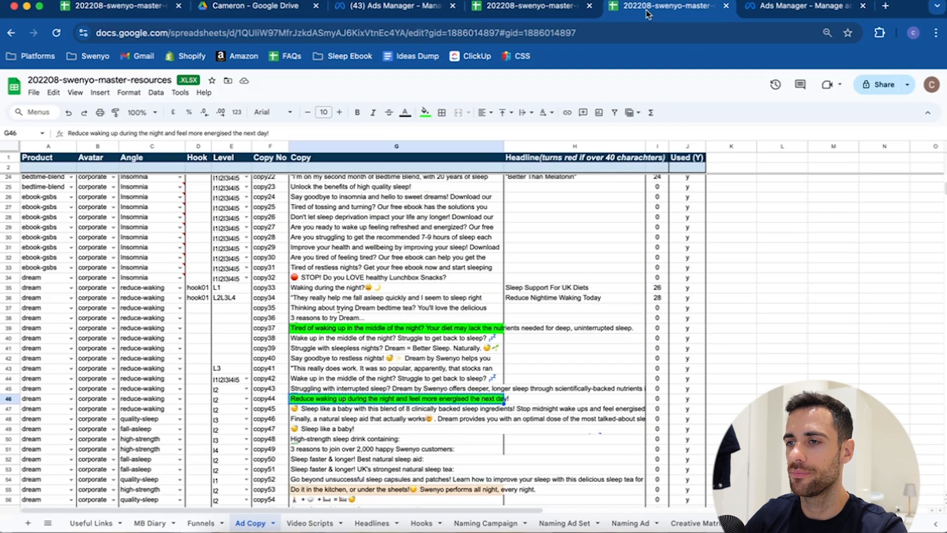
{"action": "left_click", "coordinate": [515, 14]}
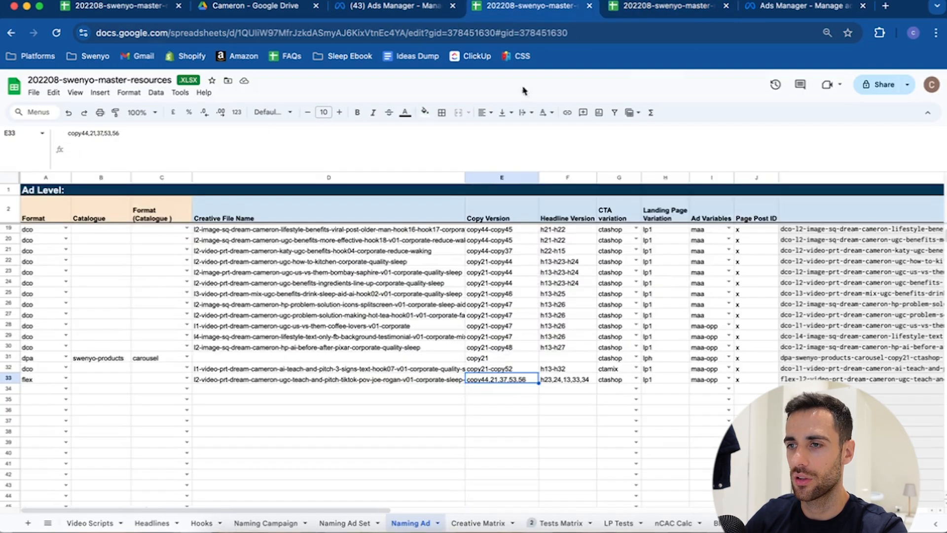
{"action": "left_click", "coordinate": [616, 15]}
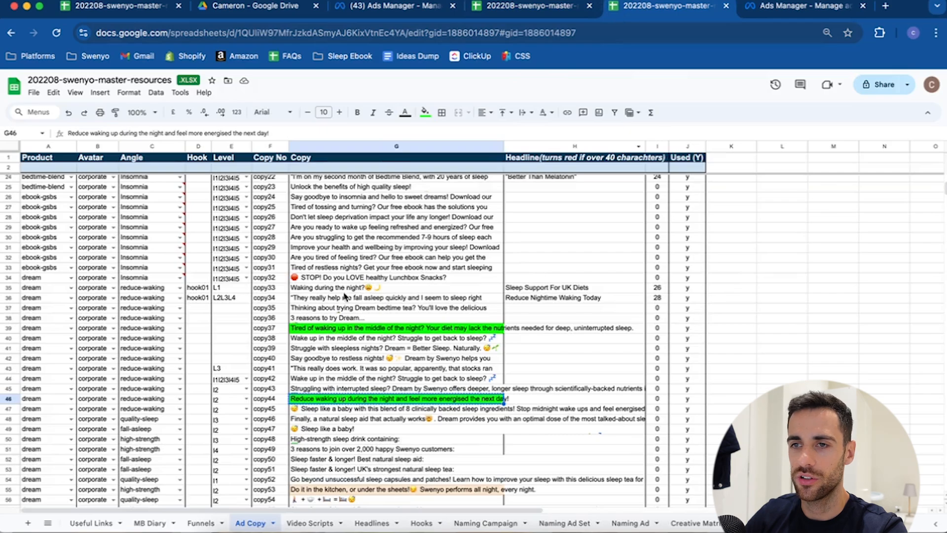
{"action": "scroll", "coordinate": [346, 327], "scroll_direction": "up", "scroll_amount": 2}
{"action": "left_click", "coordinate": [328, 205]}
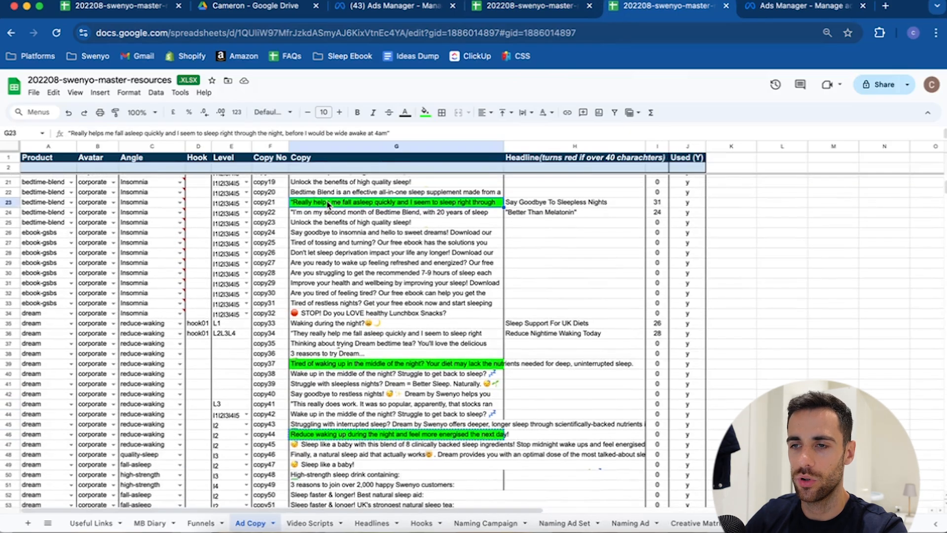
{"action": "left_click", "coordinate": [486, 12]}
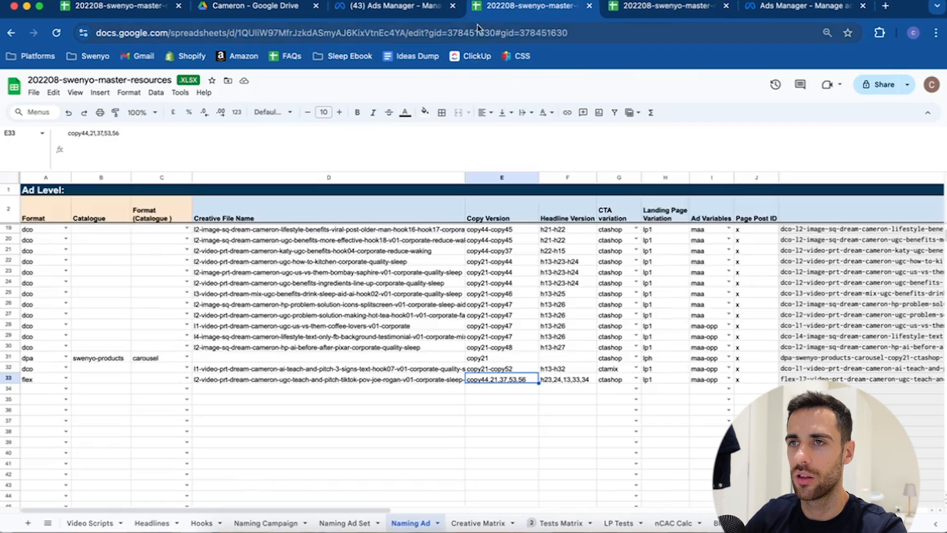
{"action": "left_click", "coordinate": [413, 11]}
{"action": "left_click", "coordinate": [433, 328]}
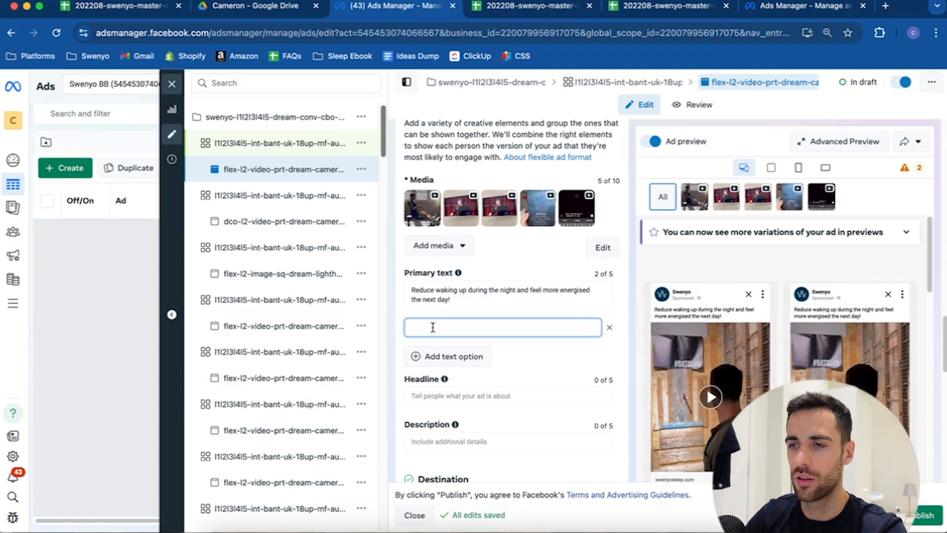
{"action": "type", "text": "\"Really helps me fall asleep quickly and I seem to sleep right through the night, before I would be wide awake at 4am\"  ✅ Fall asleep faster ✅ Reduce waking during the night\""}
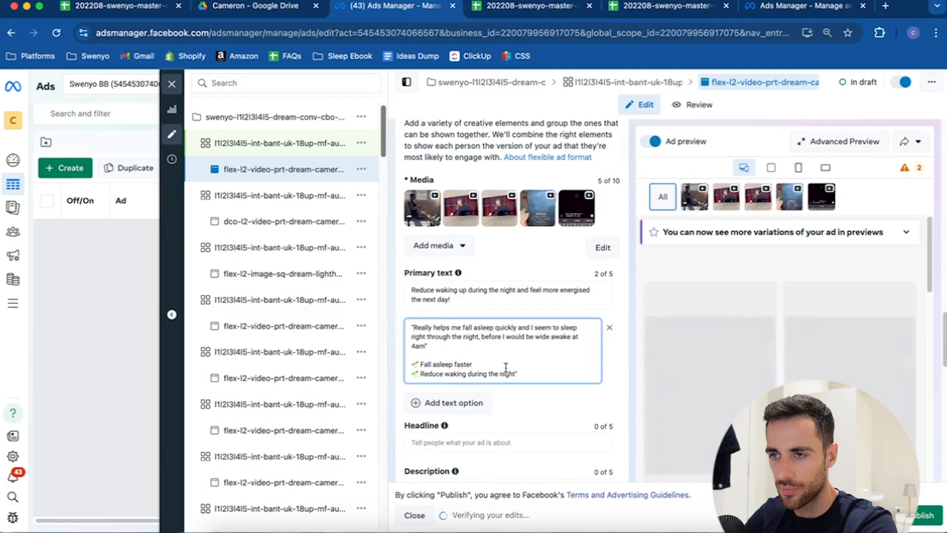
- Add a third primary text option with the copy37 text from the Ad Copy sheet, beginning "Tired of waking up in the middle of the night?"
{"action": "left_click", "coordinate": [628, 15]}
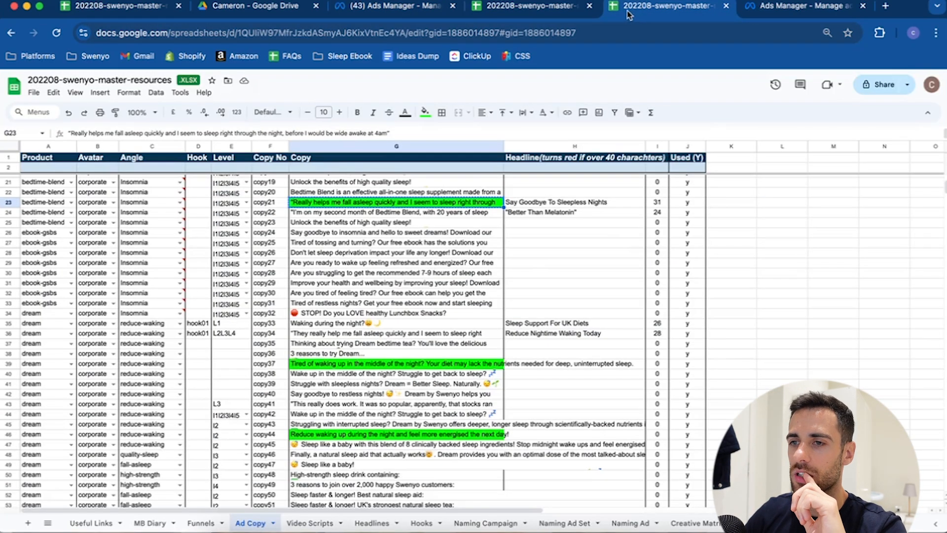
{"action": "left_click", "coordinate": [359, 366]}
{"action": "left_click", "coordinate": [502, 11]}
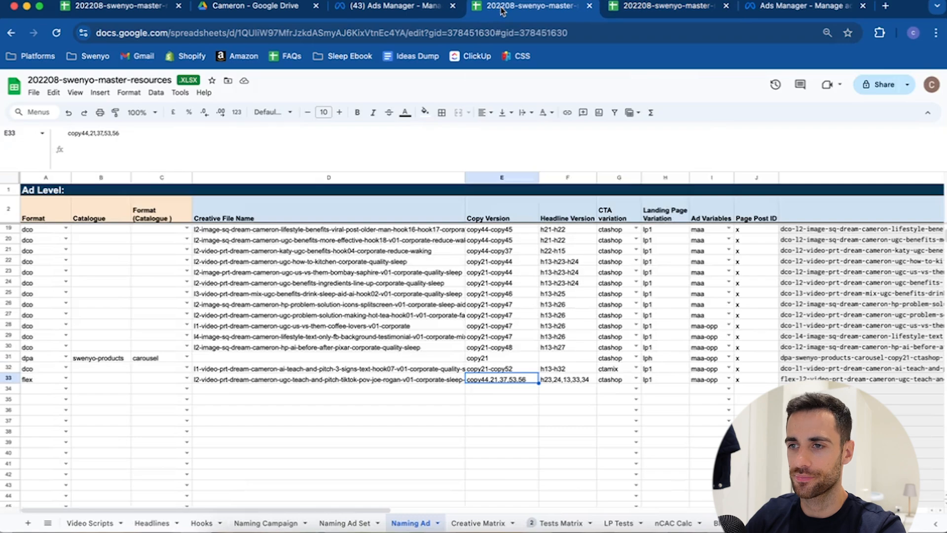
{"action": "left_click", "coordinate": [390, 6]}
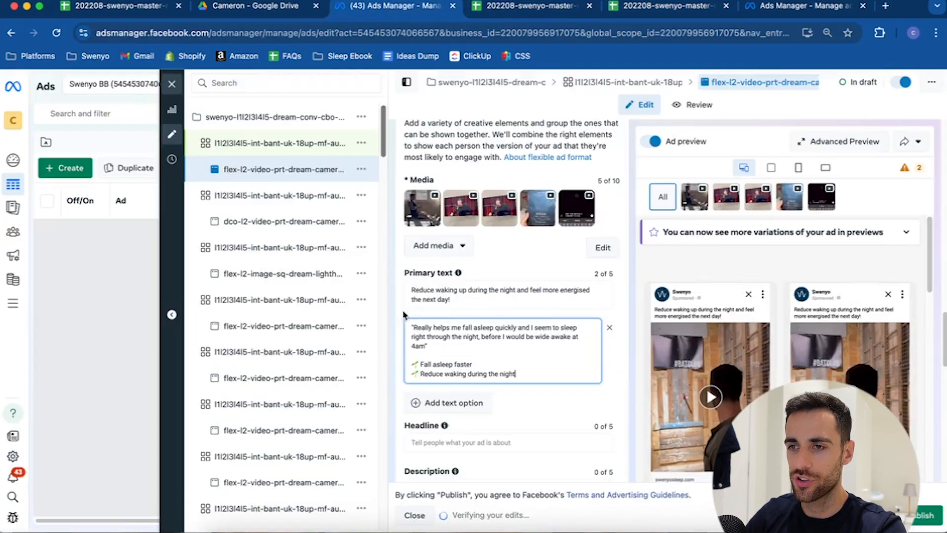
{"action": "left_click", "coordinate": [425, 400]}
{"action": "left_click", "coordinate": [436, 401]}
{"action": "type", "text": "\"Tired of waking up in the middle of the night? Your diet may lack the nutrients needed for deep, uninterrupted sleep.  Most sleep supplements contain weak, ineffective dosages. Dream by Swenyo, contains optimal concentrations of ingredients scientifically shown to help people sleep deeper and longer.  ✅ Wakeup better rested & refreshed ✅ Reduce waking during the night  Click the link below to try Dream today!\""}
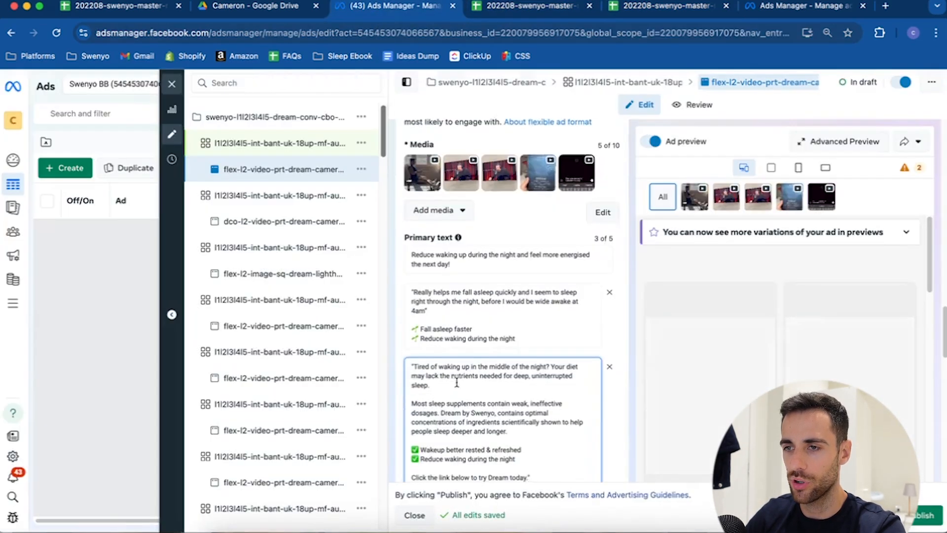
- Remove the opening and closing quotation marks from the third primary text
{"action": "scroll", "coordinate": [412, 282], "scroll_direction": "down", "scroll_amount": 2}
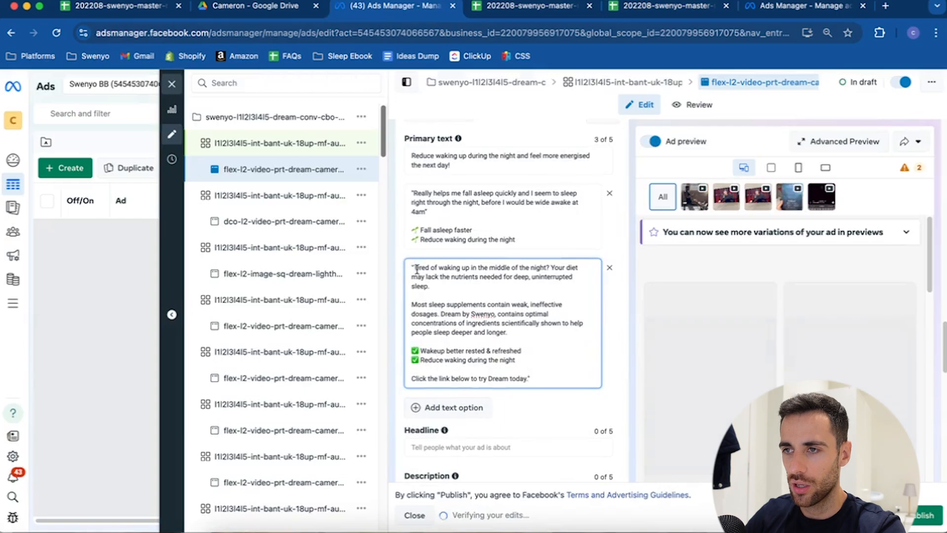
{"action": "left_click", "coordinate": [417, 269]}
{"action": "key", "text": "BackSpace"}
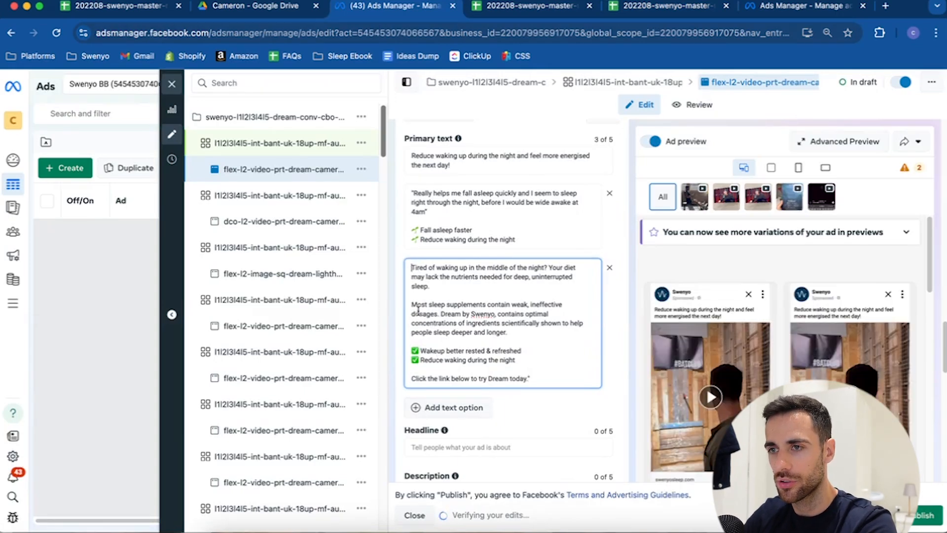
{"action": "left_click", "coordinate": [533, 379]}
{"action": "key", "text": "BackSpace"}
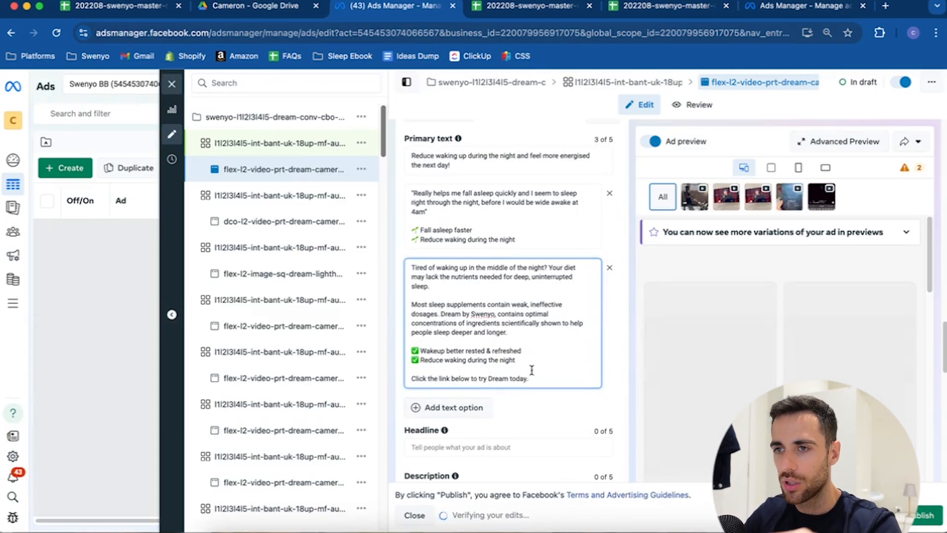
- Add two more empty primary text options to the ad creative, making five in total
{"action": "left_click", "coordinate": [485, 407]}
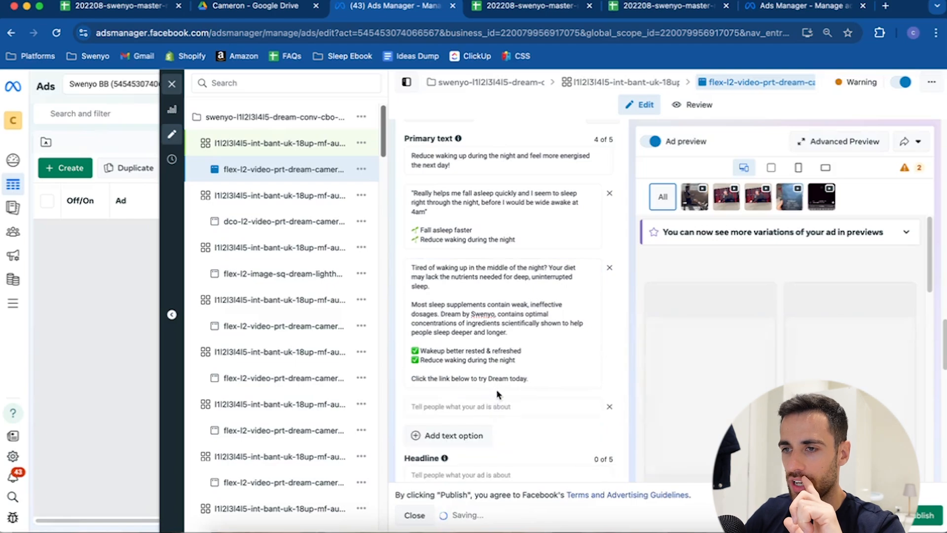
{"action": "scroll", "coordinate": [497, 394], "scroll_direction": "down", "scroll_amount": 2}
{"action": "left_click", "coordinate": [486, 347]}
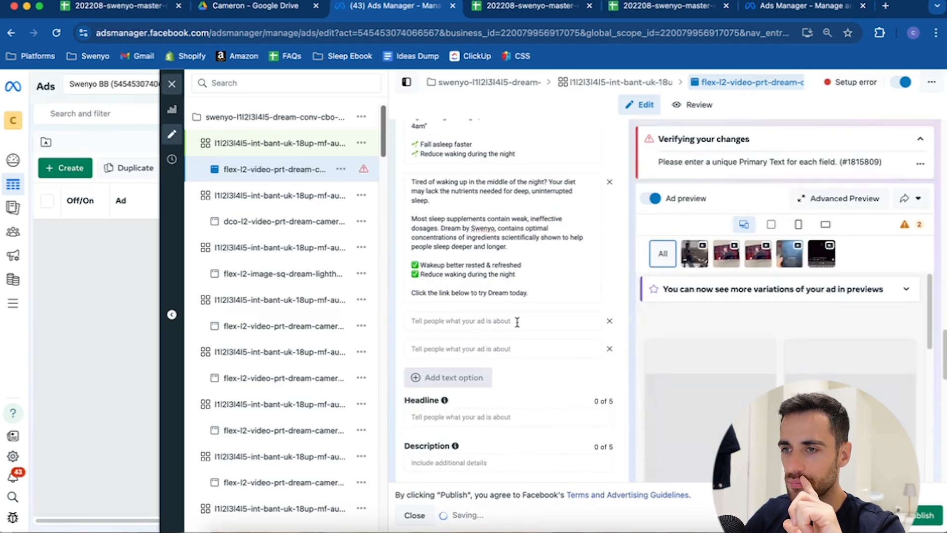
- Fill the fourth primary text with the copy55 text from the Ad Copy sheet, beginning "Sleep faster & longer! Best natural sleep aid:"
{"action": "left_click", "coordinate": [618, 14]}
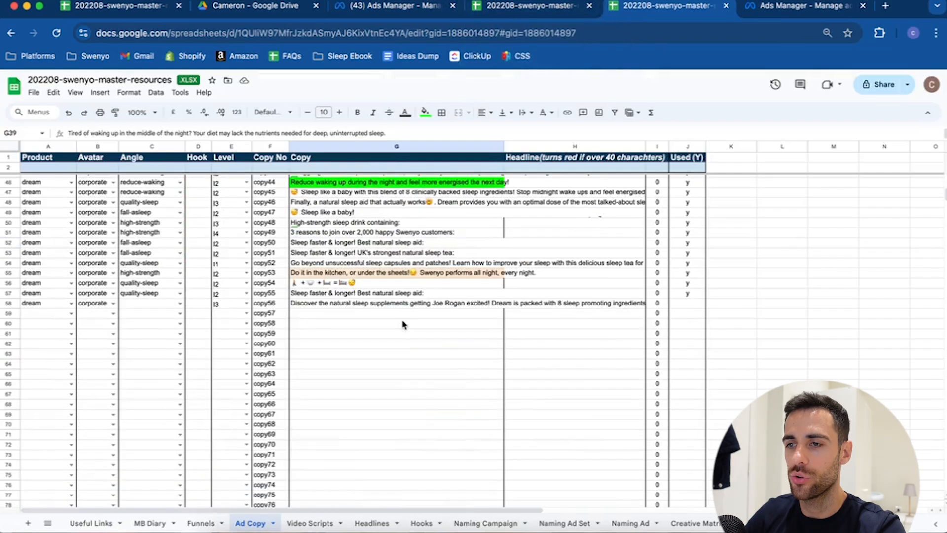
{"action": "left_click", "coordinate": [401, 295]}
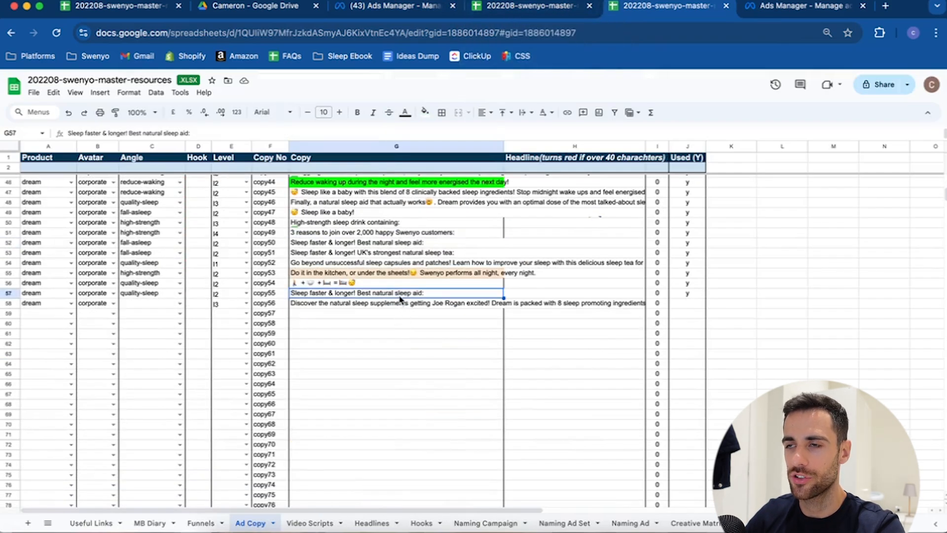
{"action": "left_click", "coordinate": [537, 6]}
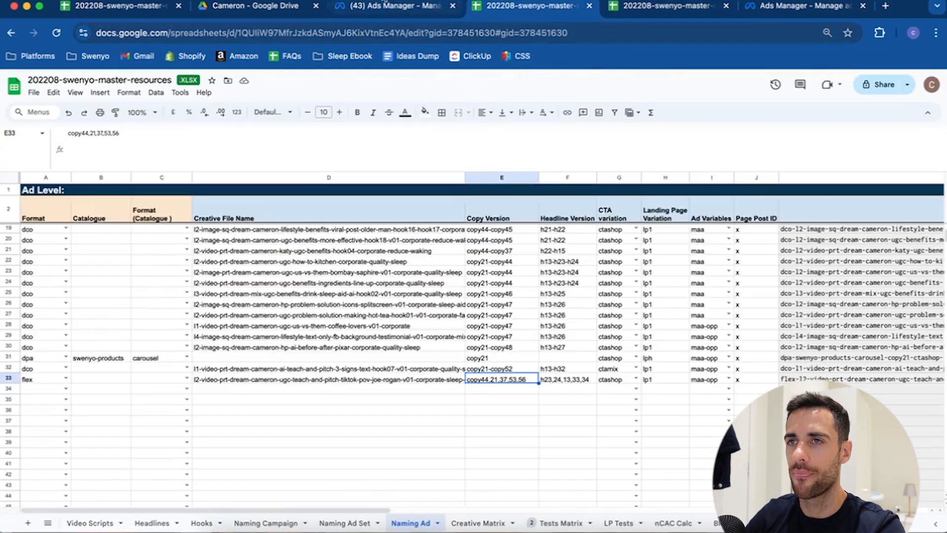
{"action": "left_click", "coordinate": [385, 4]}
{"action": "left_click", "coordinate": [441, 319]}
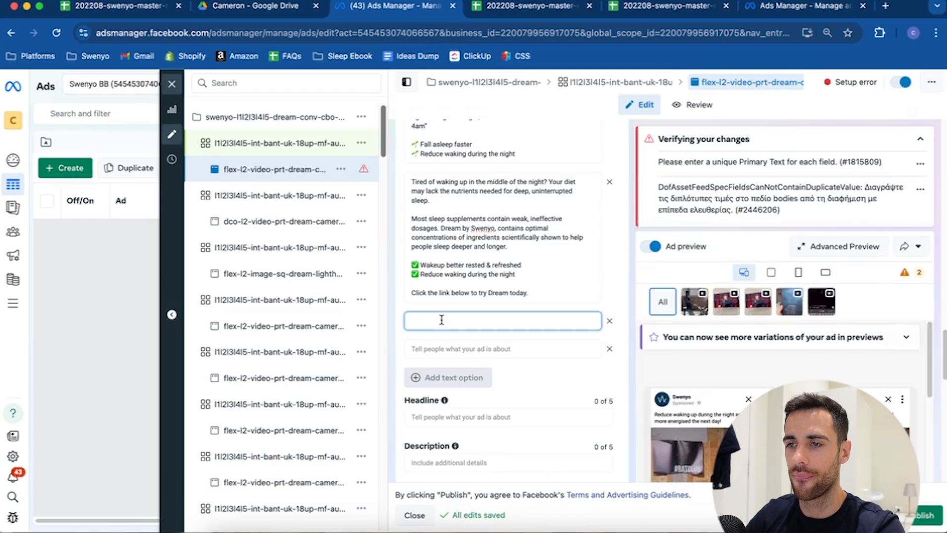
{"action": "type", "text": "Sleep faster & longer! Best natural sleep aid: Magnesium | Chamomile | Saffron | Tart Cherries | Reduced Melatonin | + More!"}
- Fill the fifth primary text with the copy56 text from the Ad Copy sheet, beginning "Discover the natural sleep supplements"
{"action": "left_click", "coordinate": [656, 6]}
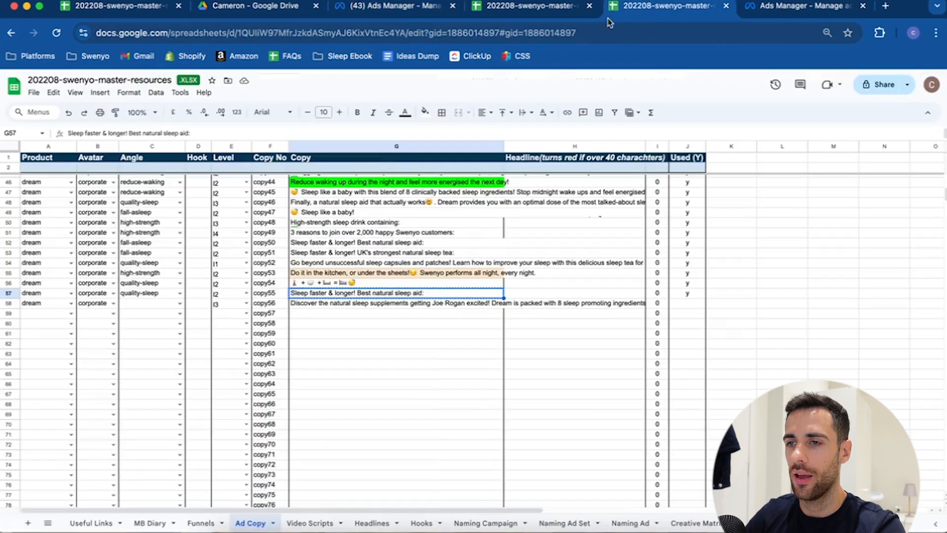
{"action": "left_click", "coordinate": [440, 304]}
{"action": "key", "text": "ctrl+c"}
{"action": "left_click", "coordinate": [423, 5]}
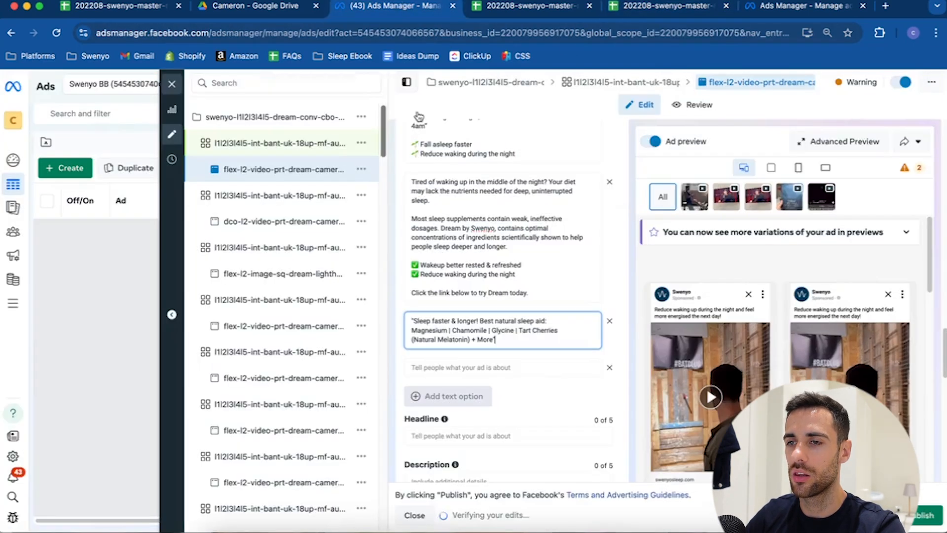
{"action": "left_click", "coordinate": [432, 367]}
{"action": "key", "text": "ctrl+v"}
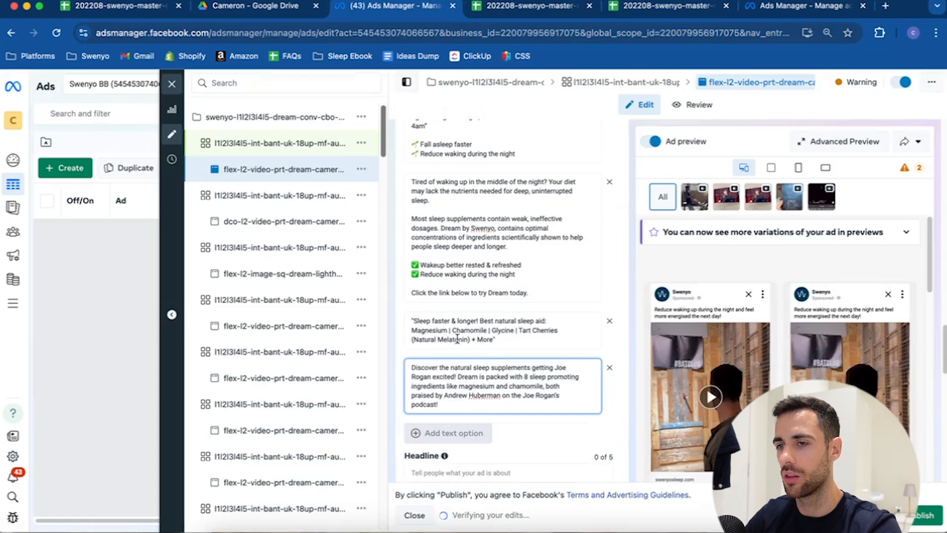
- Remove the opening and closing quotation marks from the fourth primary text
{"action": "left_click", "coordinate": [412, 337]}
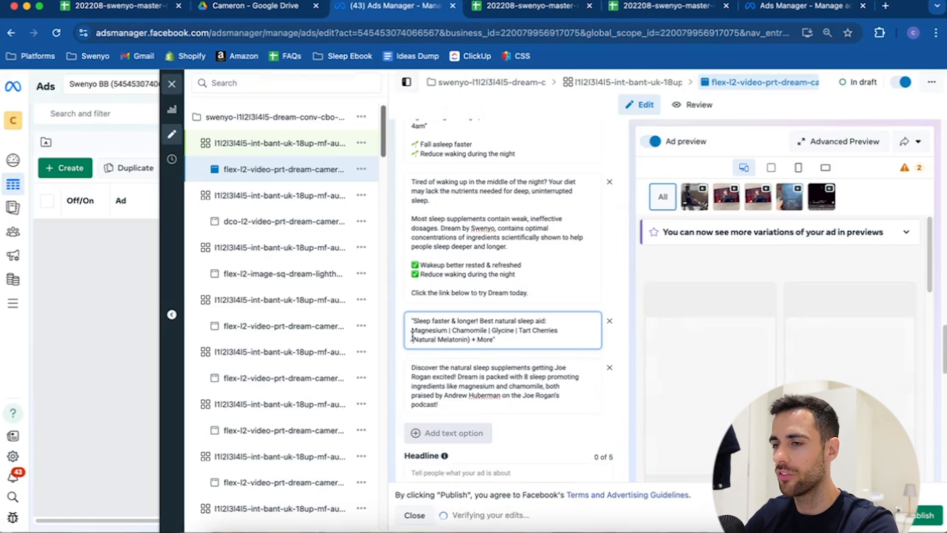
{"action": "key", "text": "BackSpace"}
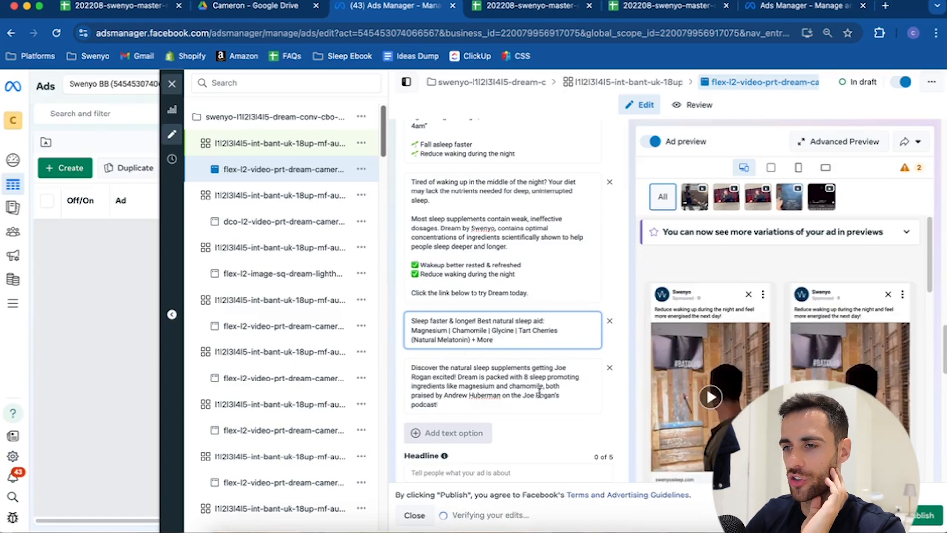
{"action": "left_click", "coordinate": [538, 396]}
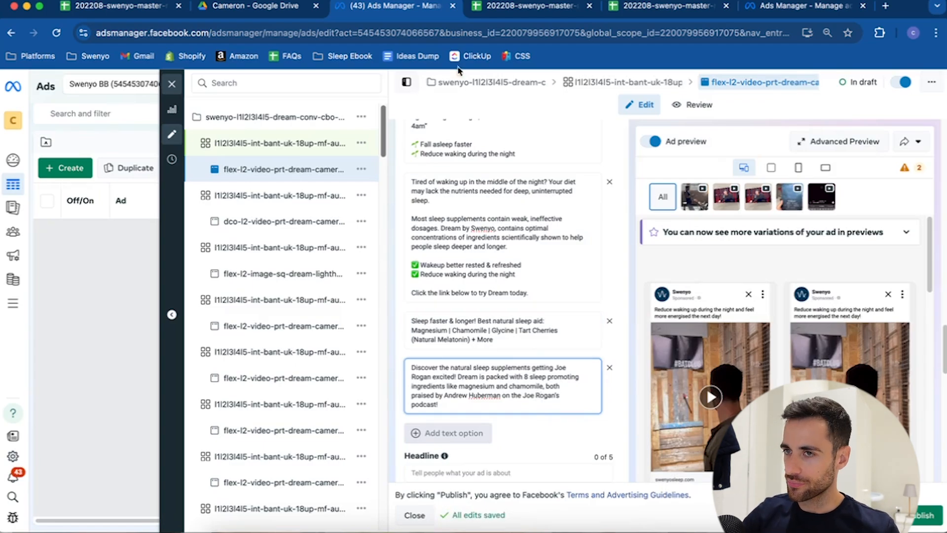
- Review the wording of all five primary text options in the ad creative, including the full fifth text
{"action": "scroll", "coordinate": [501, 237], "scroll_direction": "up", "scroll_amount": 1}
{"action": "scroll", "coordinate": [498, 246], "scroll_direction": "up", "scroll_amount": 5}
{"action": "scroll", "coordinate": [476, 262], "scroll_direction": "down", "scroll_amount": 7}
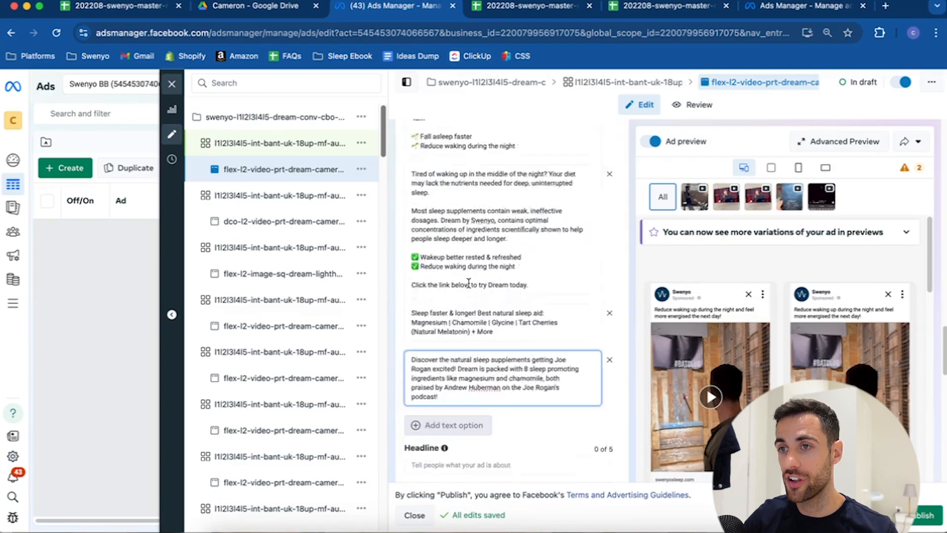
{"action": "scroll", "coordinate": [469, 275], "scroll_direction": "up", "scroll_amount": 3}
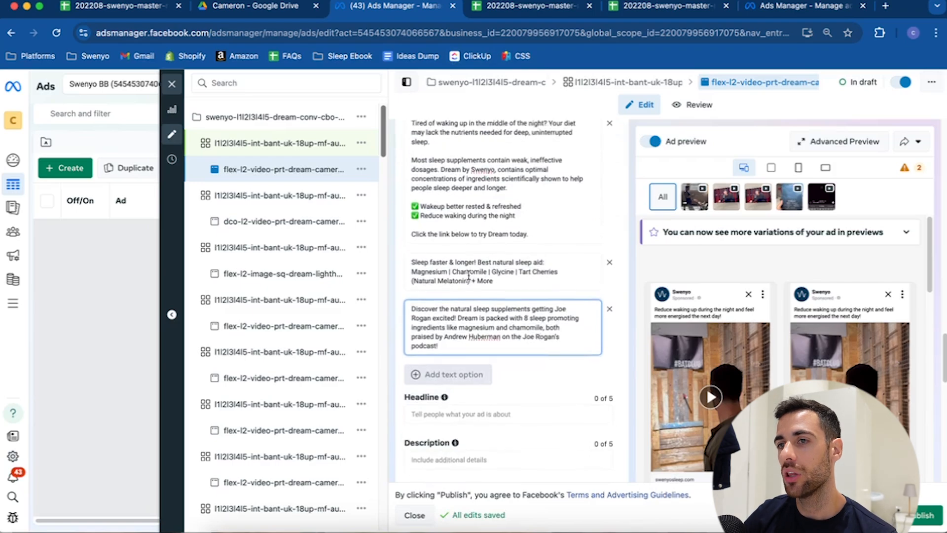
{"action": "scroll", "coordinate": [470, 273], "scroll_direction": "up", "scroll_amount": 2}
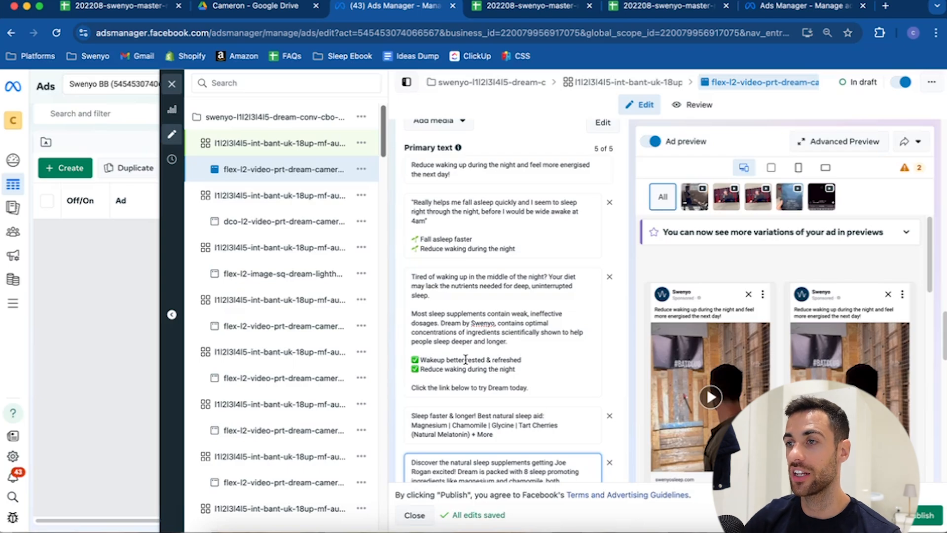
{"action": "scroll", "coordinate": [505, 328], "scroll_direction": "down", "scroll_amount": 5}
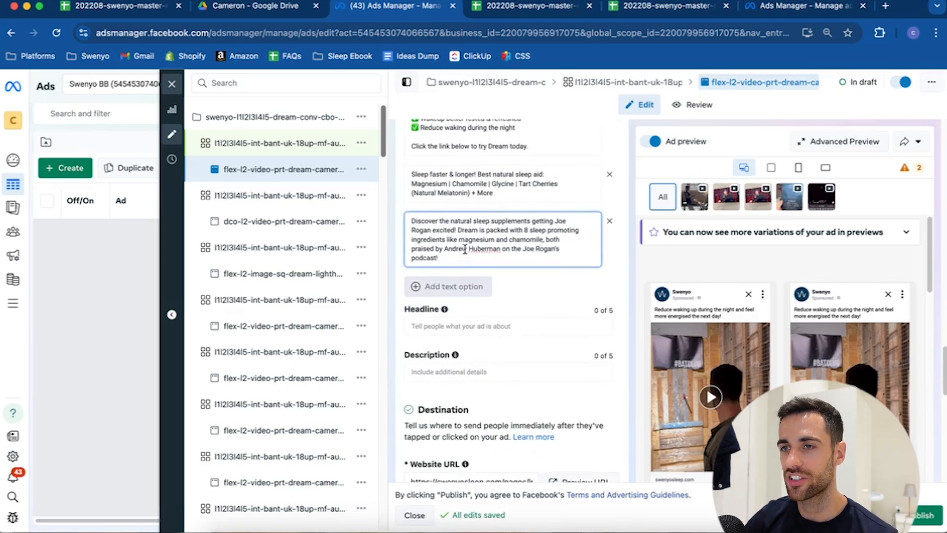
{"action": "left_click_drag", "start_coordinate": [459, 256], "coordinate": [405, 221]}
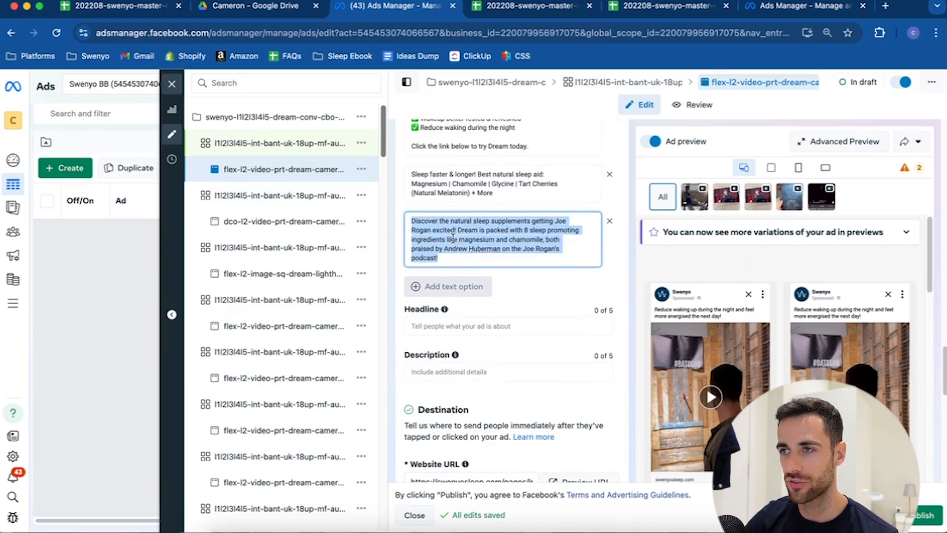
{"action": "left_click", "coordinate": [427, 233]}
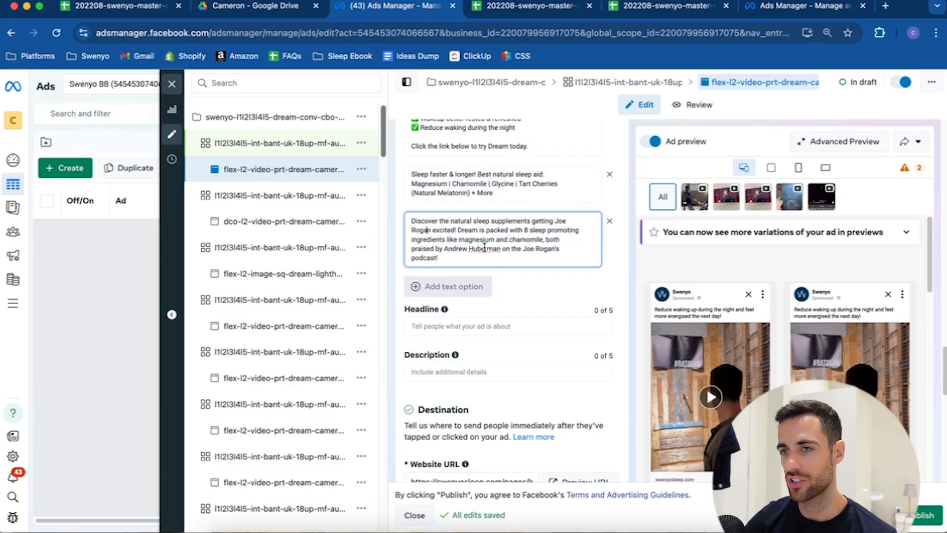
{"action": "scroll", "coordinate": [484, 247], "scroll_direction": "up", "scroll_amount": 1}
{"action": "scroll", "coordinate": [451, 255], "scroll_direction": "up", "scroll_amount": 3}
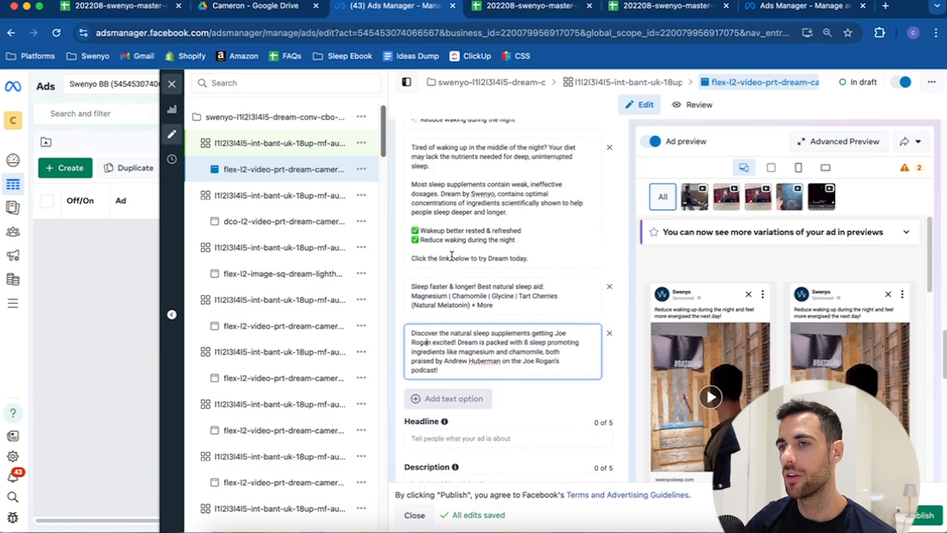
{"action": "scroll", "coordinate": [453, 259], "scroll_direction": "up", "scroll_amount": 1}
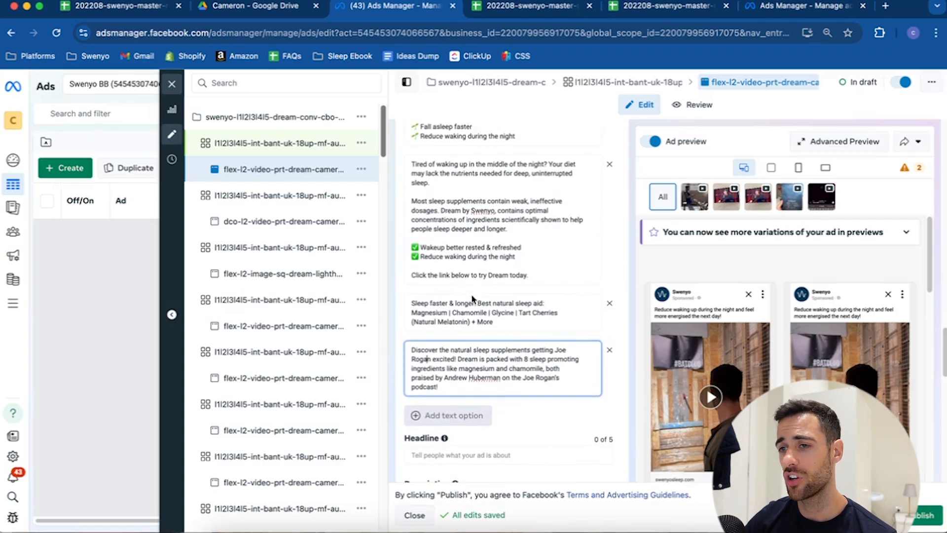
{"action": "scroll", "coordinate": [473, 359], "scroll_direction": "up", "scroll_amount": 10}
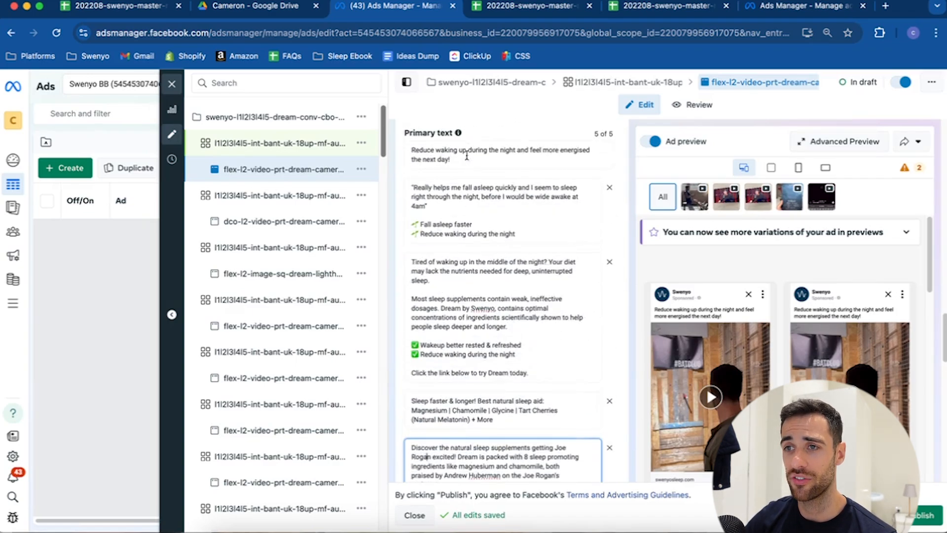
{"action": "scroll", "coordinate": [469, 213], "scroll_direction": "down", "scroll_amount": 12}
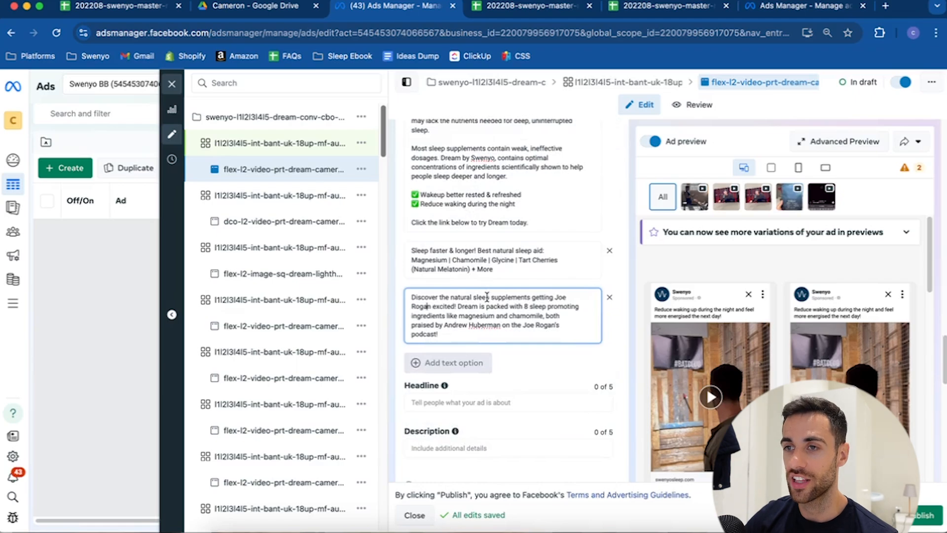
{"action": "scroll", "coordinate": [463, 340], "scroll_direction": "up", "scroll_amount": 1}
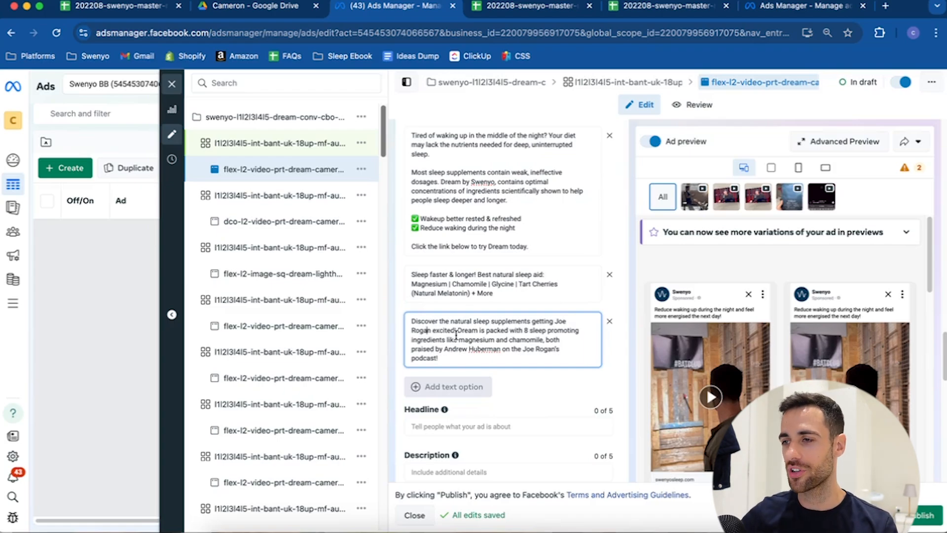
{"action": "scroll", "coordinate": [486, 231], "scroll_direction": "down", "scroll_amount": 2}
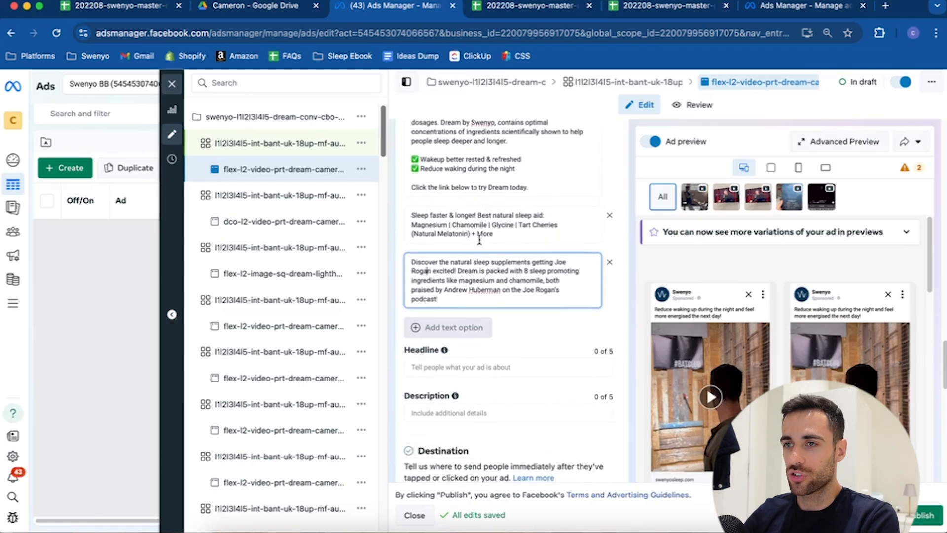
{"action": "scroll", "coordinate": [478, 234], "scroll_direction": "up", "scroll_amount": 6}
{"action": "scroll", "coordinate": [475, 236], "scroll_direction": "up", "scroll_amount": 1}
{"action": "scroll", "coordinate": [475, 232], "scroll_direction": "down", "scroll_amount": 7}
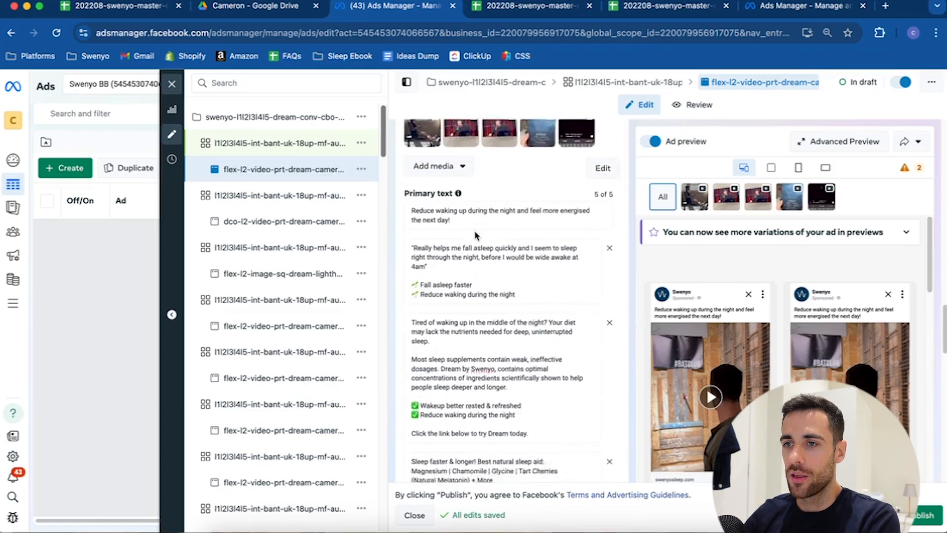
{"action": "scroll", "coordinate": [475, 247], "scroll_direction": "down", "scroll_amount": 1}
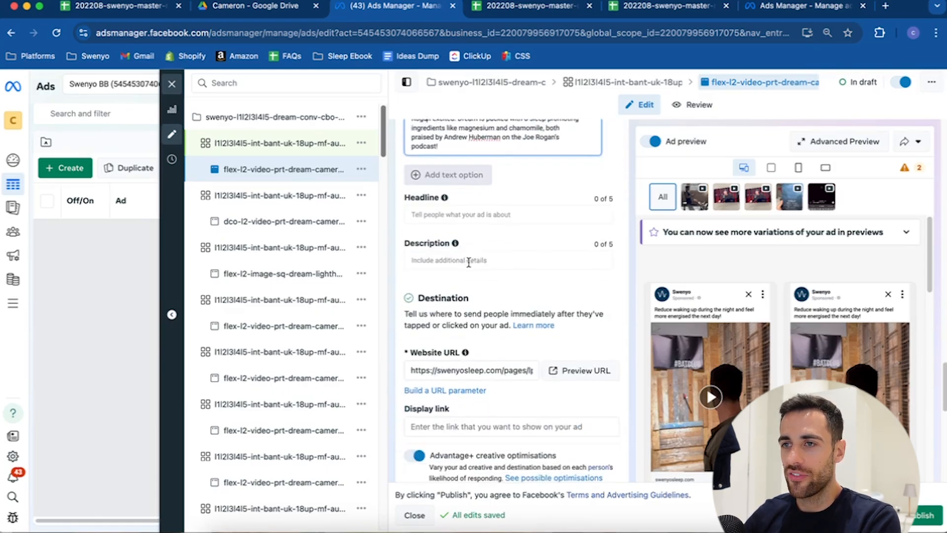
- Look up the ad's headline versions in the Naming Ad sheet and enter h23, "Strongest Natural Sleep Aid", as the first headline
{"action": "left_click", "coordinate": [464, 215]}
{"action": "left_click", "coordinate": [499, 5]}
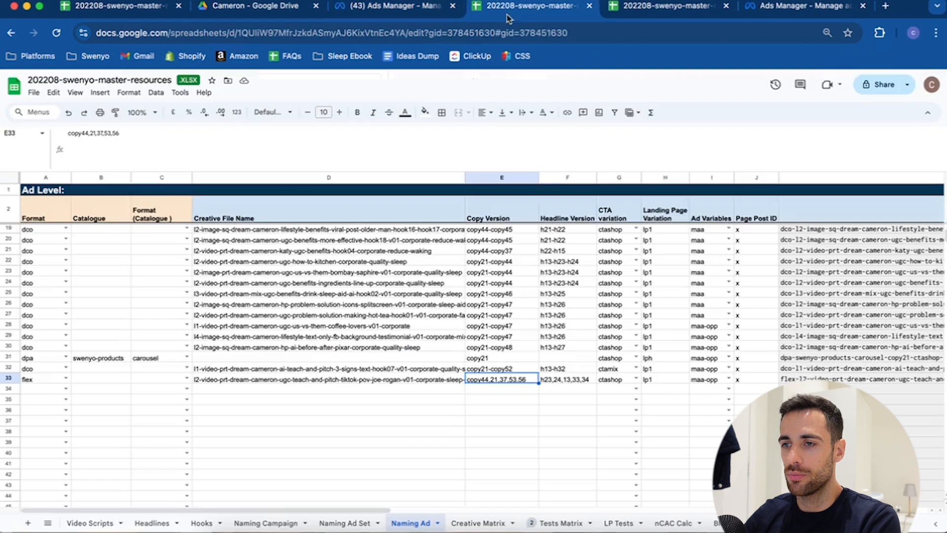
{"action": "left_click", "coordinate": [568, 380]}
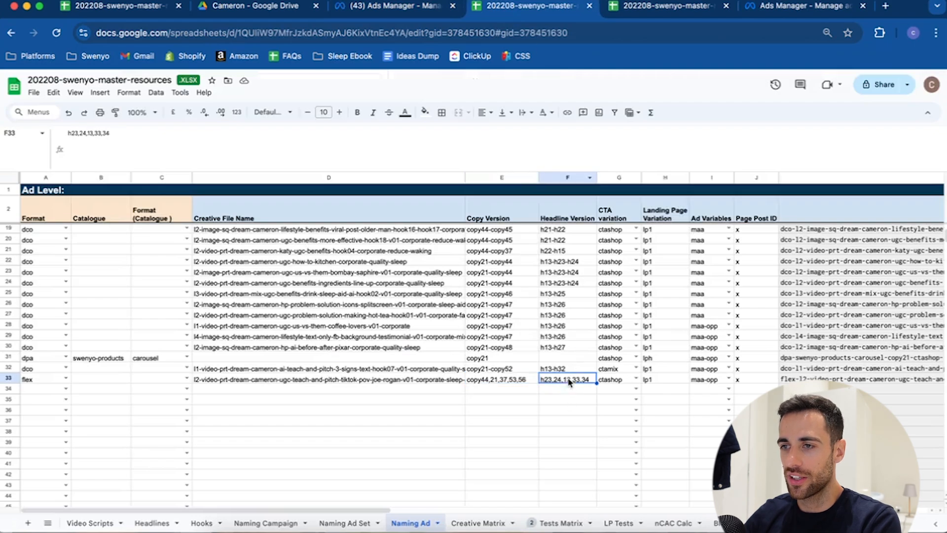
{"action": "left_click", "coordinate": [632, 10]}
{"action": "left_click", "coordinate": [371, 522]}
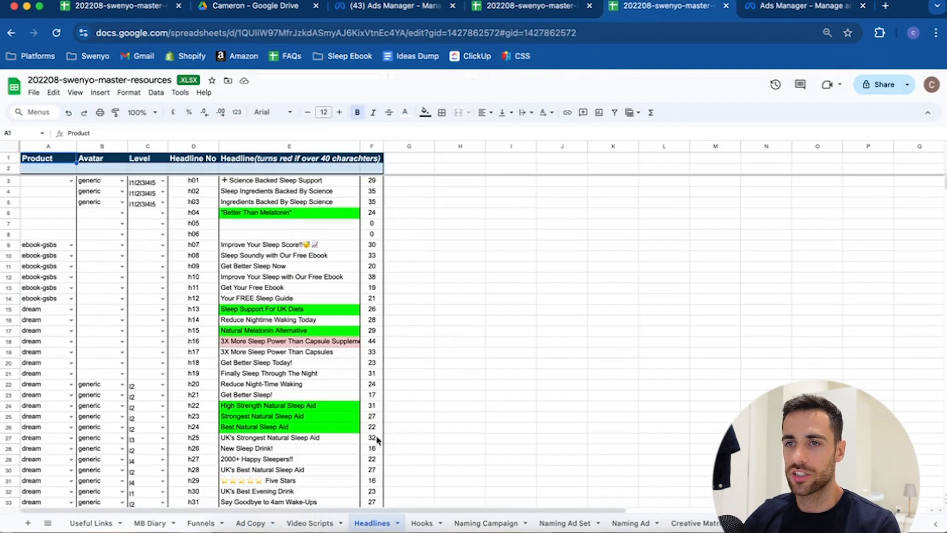
{"action": "left_click", "coordinate": [254, 417]}
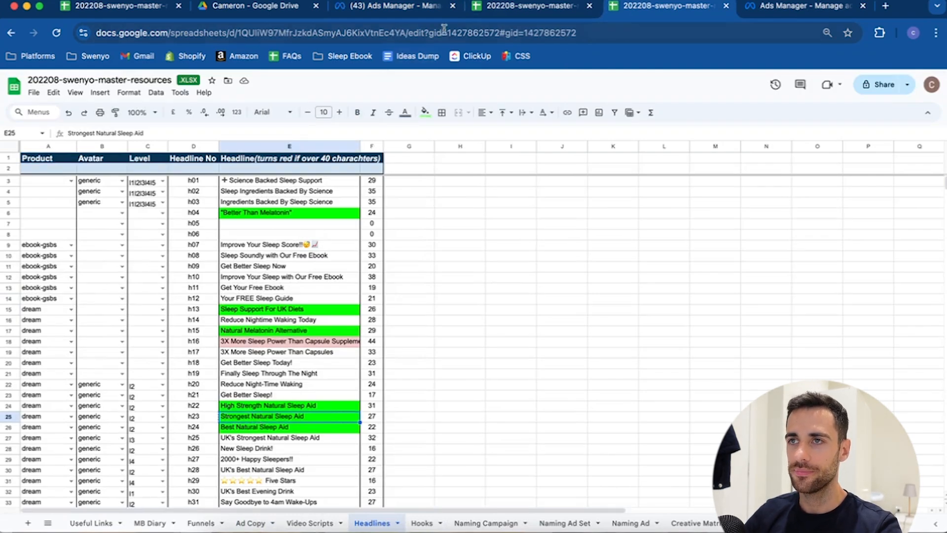
{"action": "left_click", "coordinate": [427, 11]}
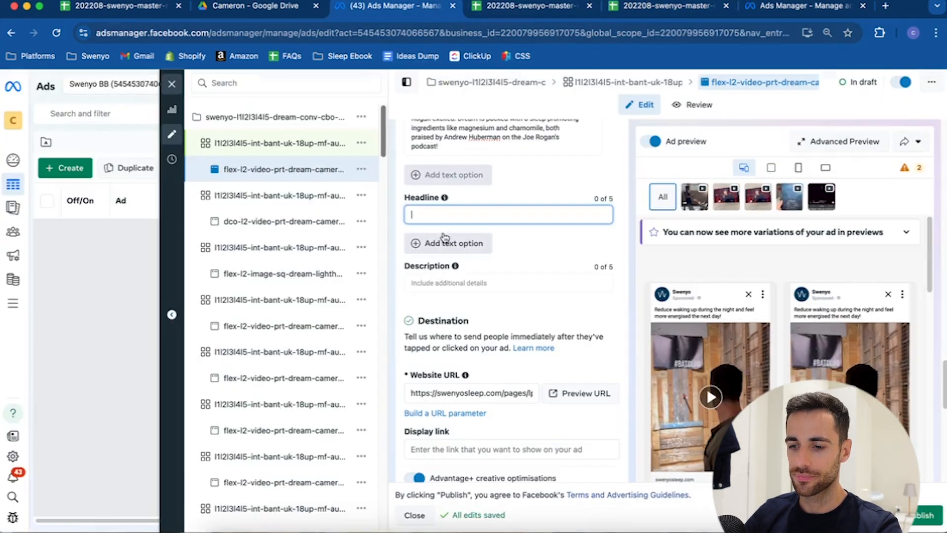
{"action": "type", "text": "Strongest Natural Sleep Aid"}
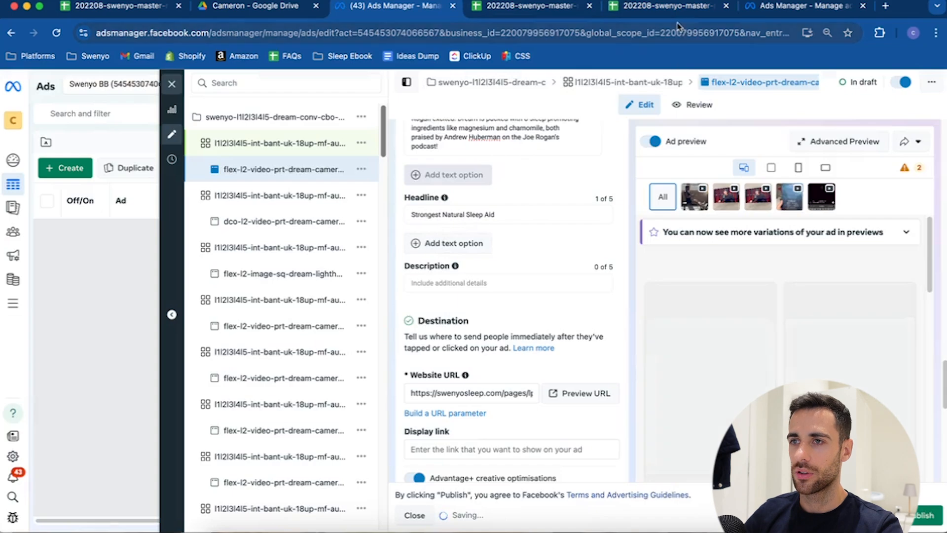
- Add a second headline option with the h24 text from the Headlines sheet, "Best Natural Sleep Aid"
{"action": "left_click", "coordinate": [681, 10]}
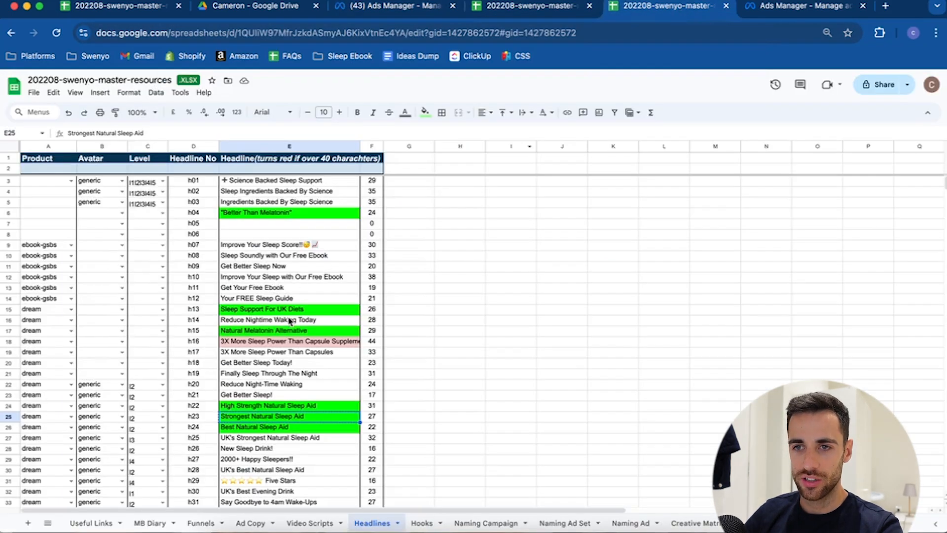
{"action": "left_click", "coordinate": [266, 427]}
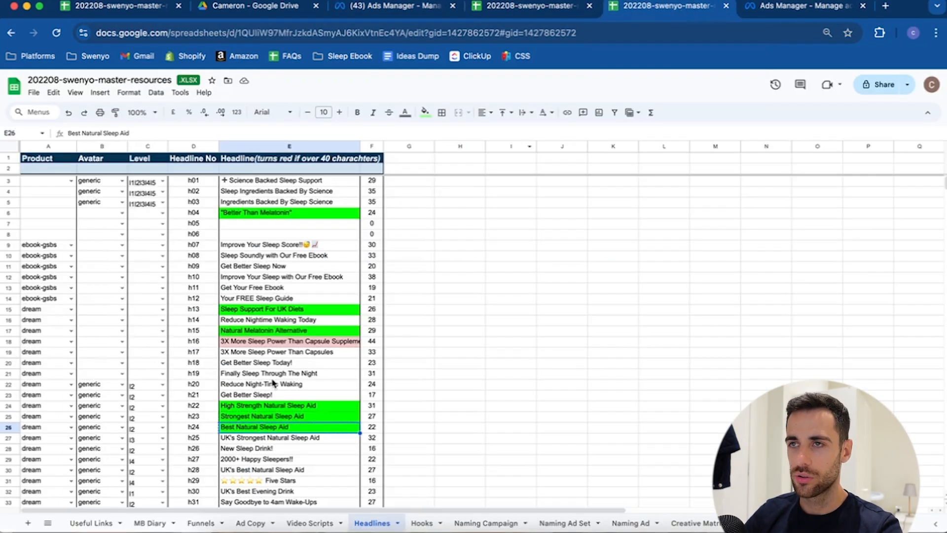
{"action": "left_click", "coordinate": [417, 11]}
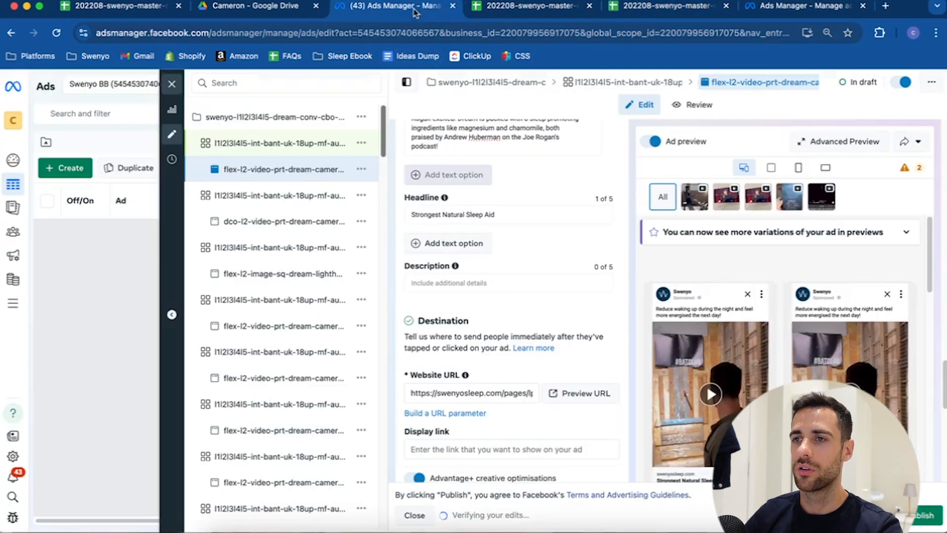
{"action": "left_click", "coordinate": [435, 239]}
{"action": "type", "text": "Best Natural Sleep Aid"}
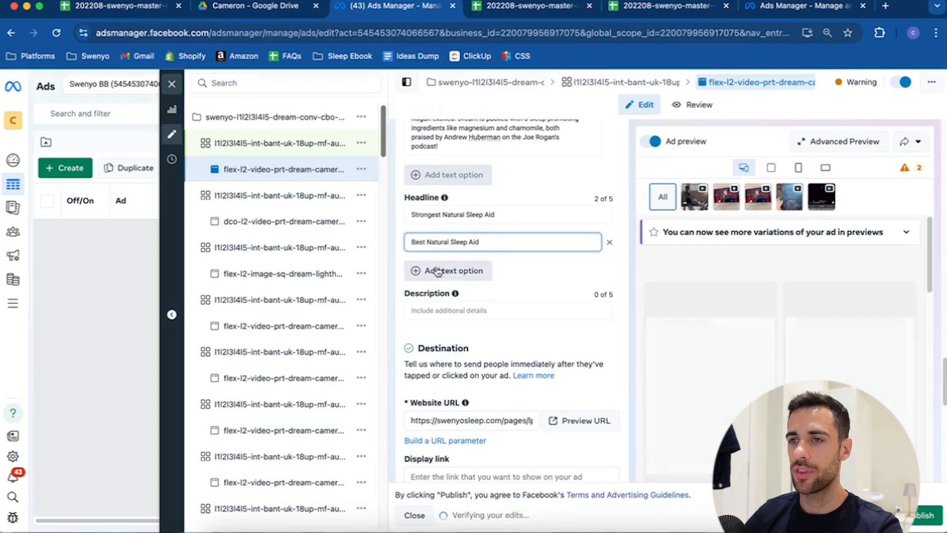
- Add a third headline option using h13 from the Headlines sheet, "Sleep Support For UK Diets"
{"action": "left_click", "coordinate": [433, 270]}
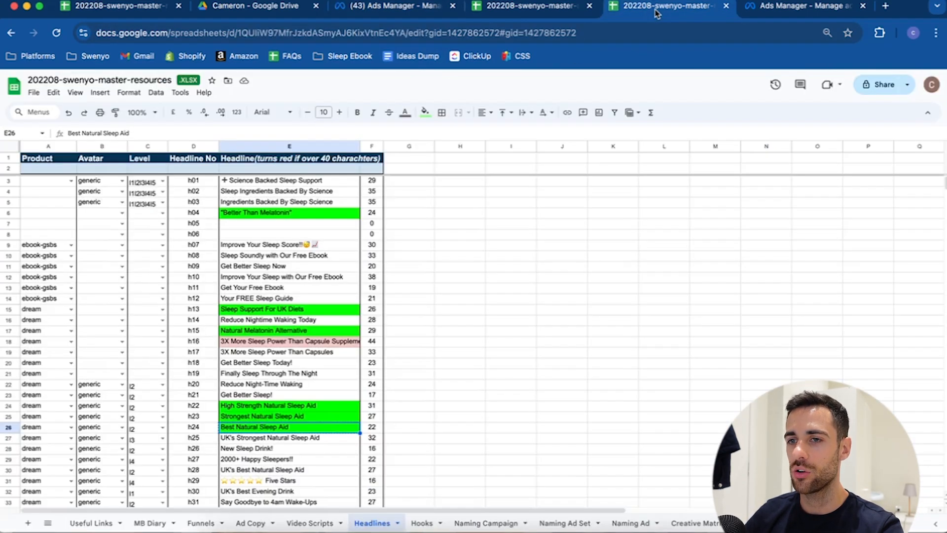
{"action": "left_click", "coordinate": [656, 10]}
{"action": "left_click", "coordinate": [586, 16]}
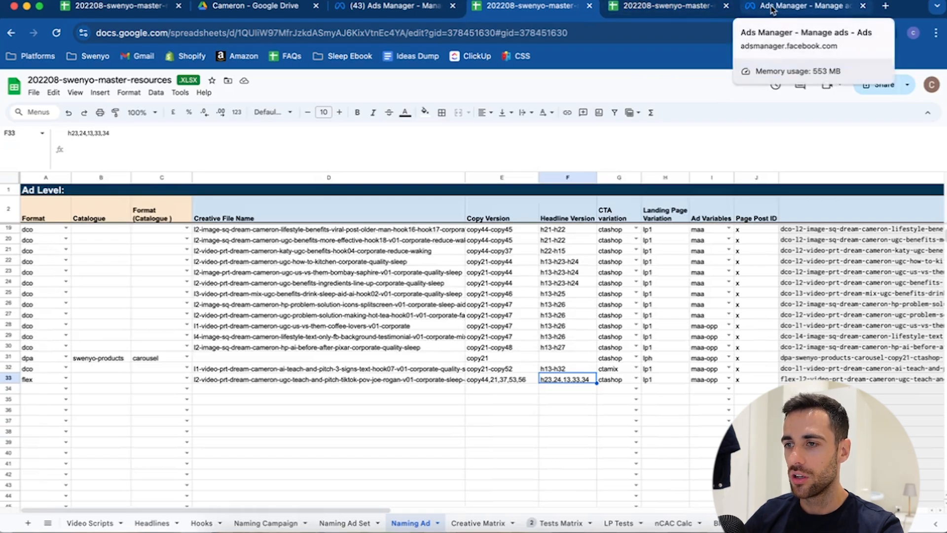
{"action": "left_click", "coordinate": [612, 8]}
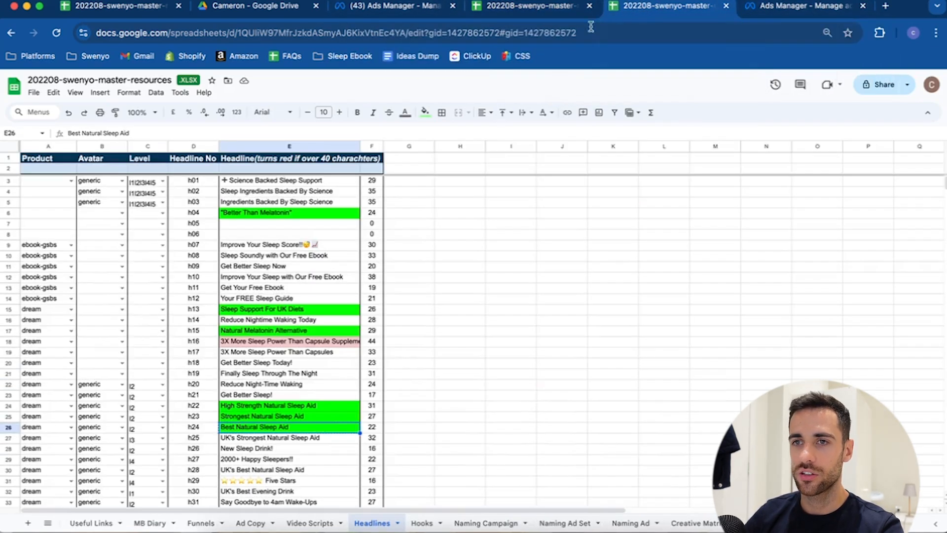
{"action": "left_click", "coordinate": [267, 309]}
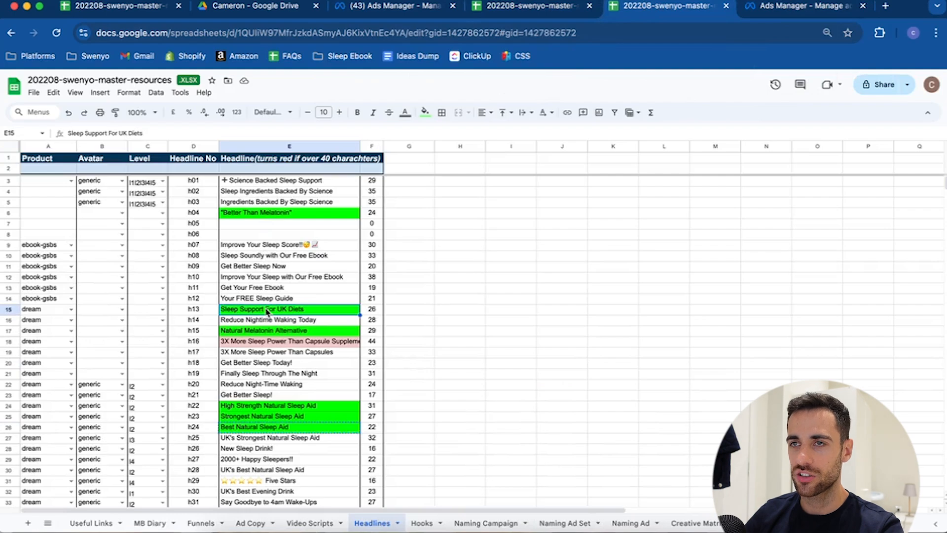
{"action": "key", "text": "super+c"}
{"action": "left_click", "coordinate": [363, 15]}
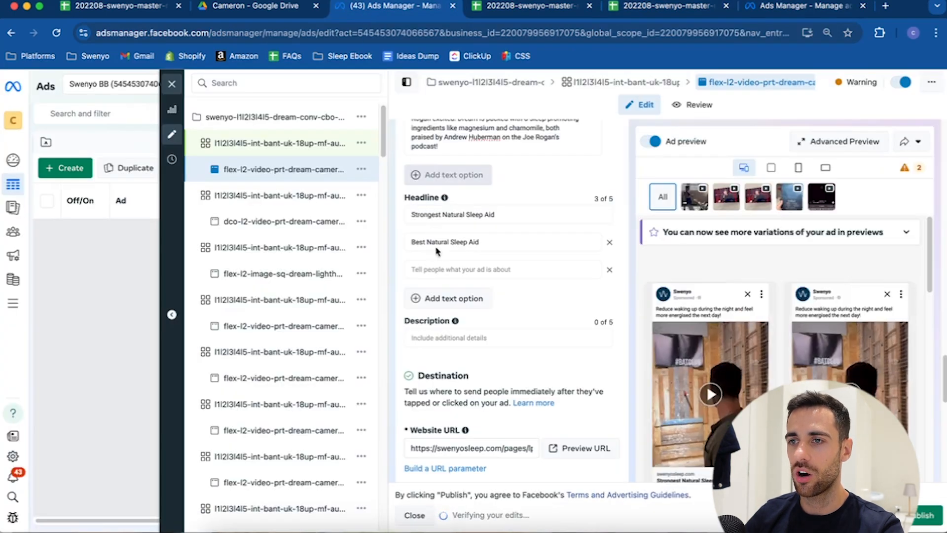
{"action": "left_click", "coordinate": [436, 269]}
{"action": "key", "text": "super+v"}
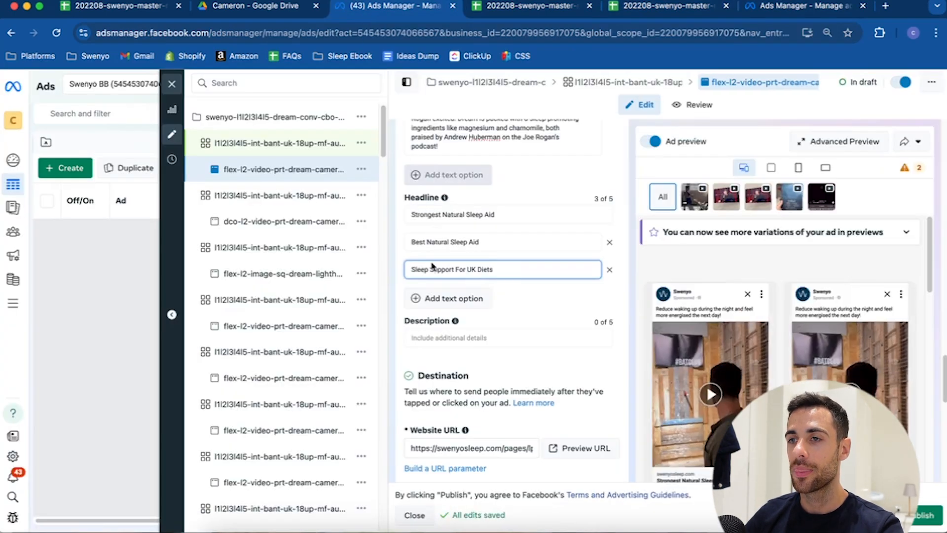
- Add a fourth headline option using h33 from the Headlines sheet, "Relaxing Sleep Again"
{"action": "left_click", "coordinate": [439, 306]}
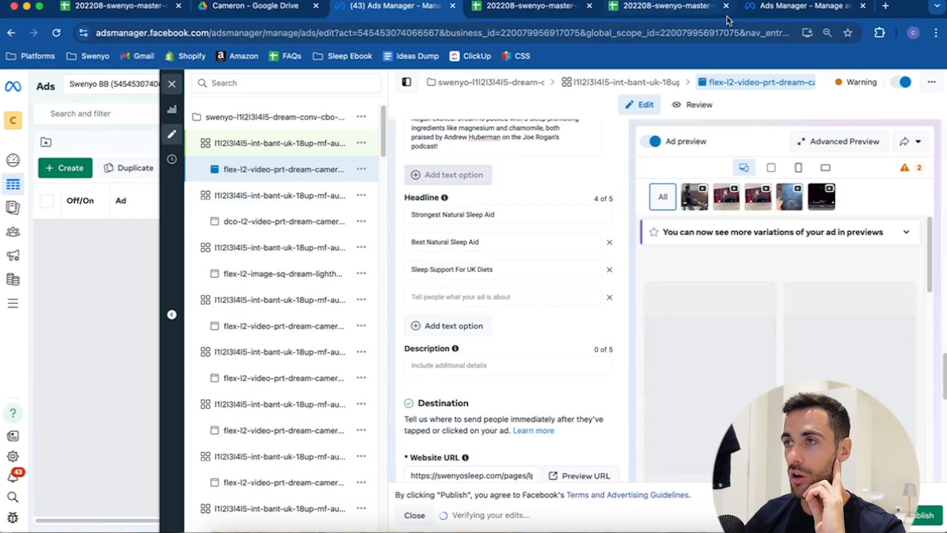
{"action": "left_click", "coordinate": [697, 11]}
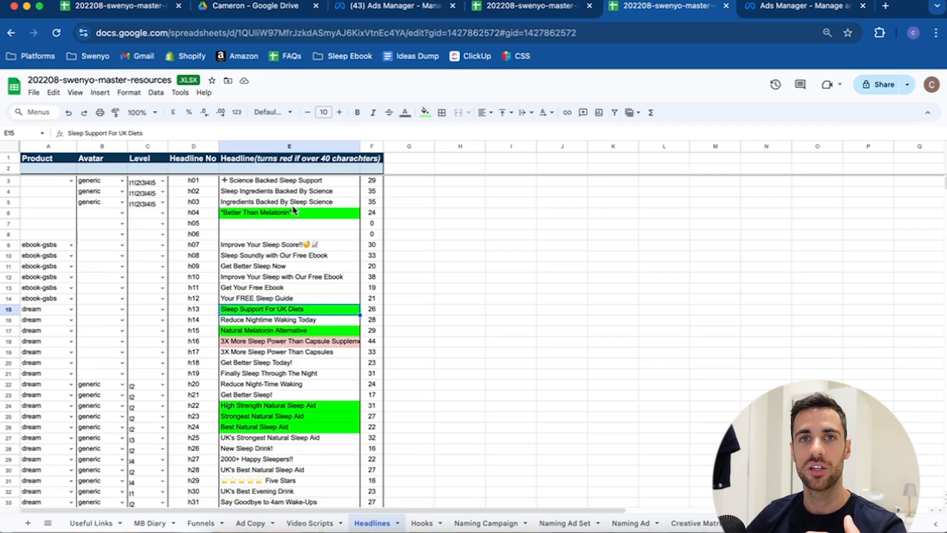
{"action": "left_click", "coordinate": [567, 6]}
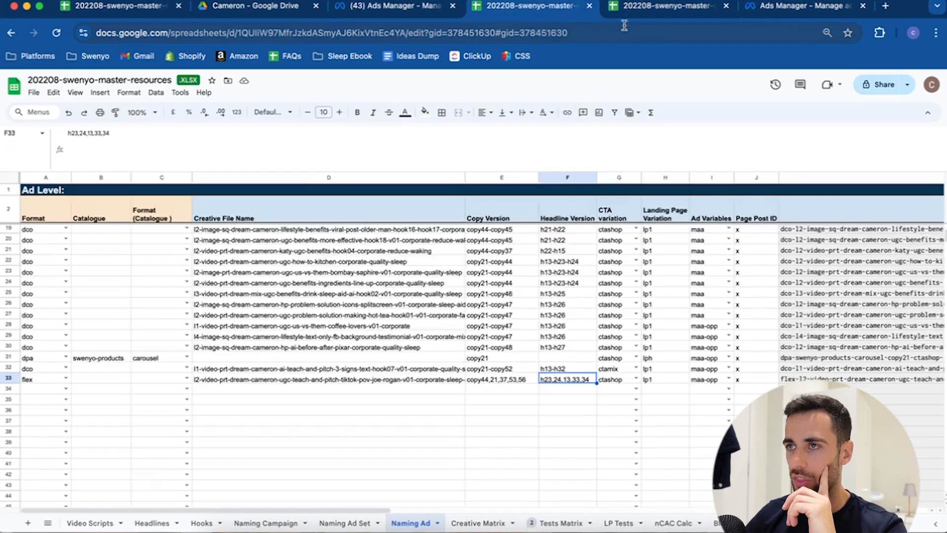
{"action": "left_click", "coordinate": [629, 10]}
{"action": "scroll", "coordinate": [370, 340], "scroll_direction": "down", "scroll_amount": 5}
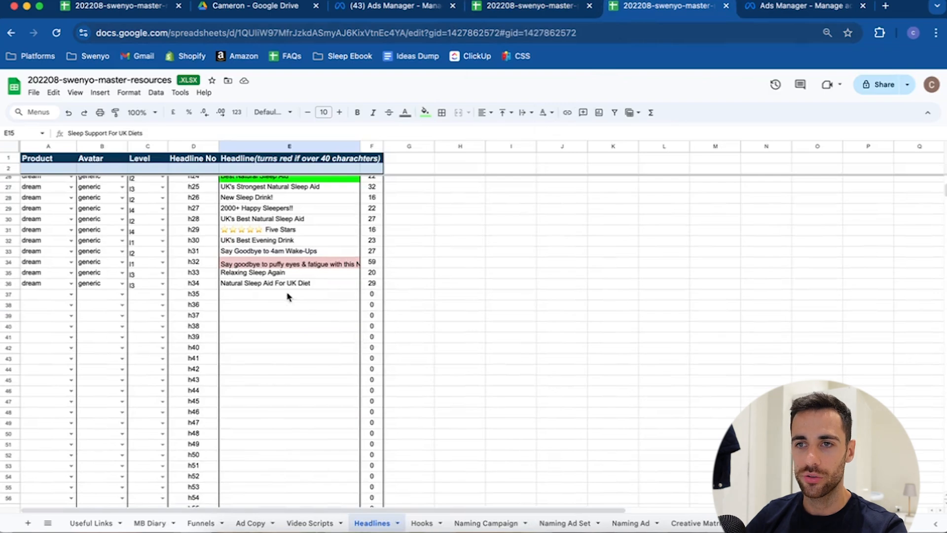
{"action": "left_click", "coordinate": [285, 274]}
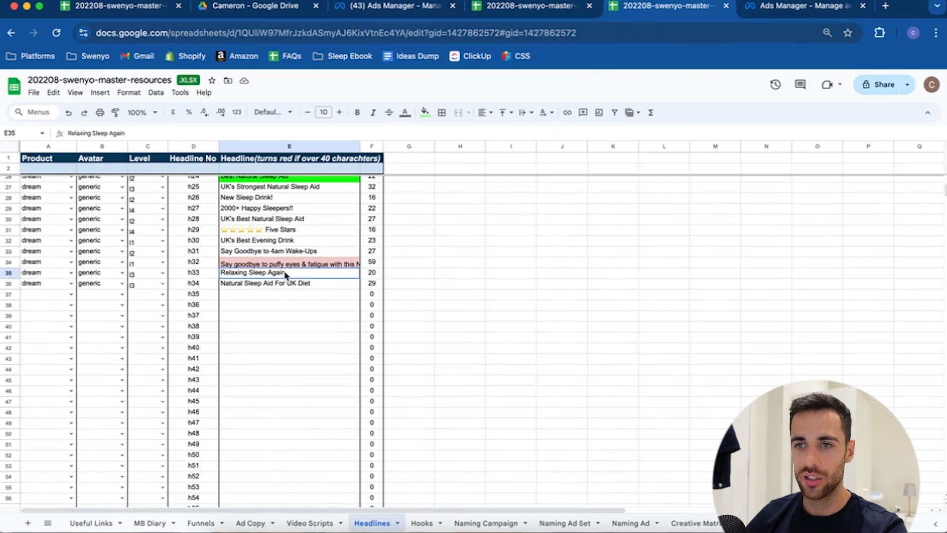
{"action": "left_click", "coordinate": [407, 9]}
{"action": "left_click", "coordinate": [445, 296]}
{"action": "key", "text": "cmd+v"}
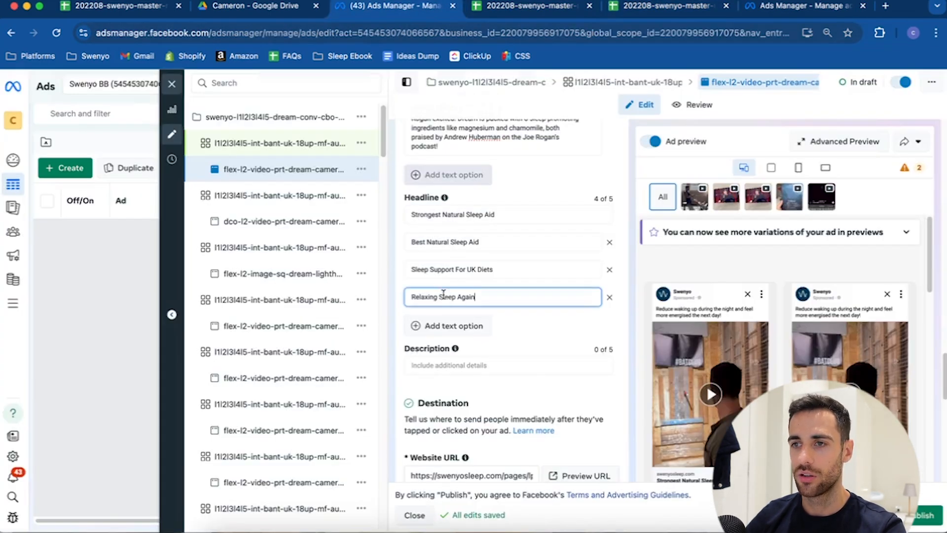
- Add a fifth headline option using h34 from the Headlines sheet, "Natural Sleep Aid For UK Diet"
{"action": "left_click", "coordinate": [449, 326]}
{"action": "left_click", "coordinate": [511, 6]}
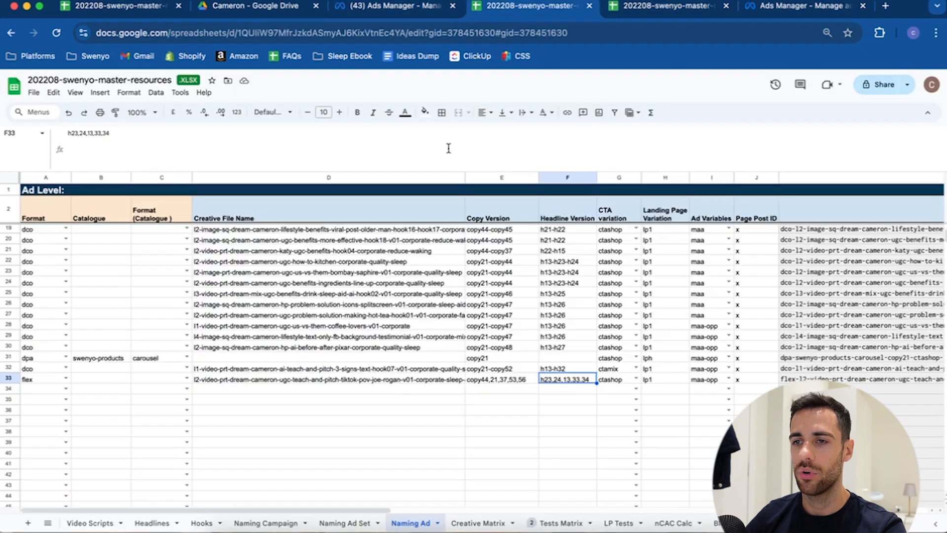
{"action": "left_click", "coordinate": [632, 9]}
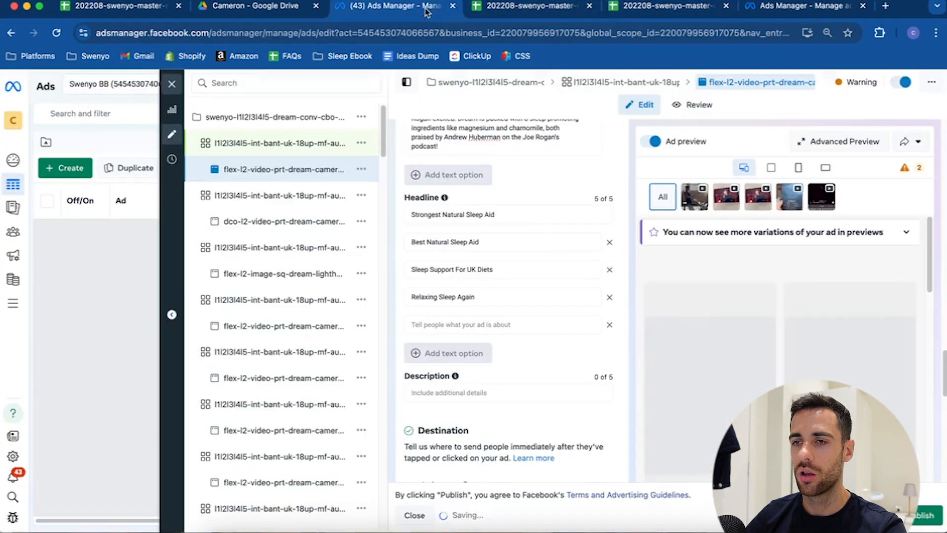
{"action": "left_click", "coordinate": [444, 9]}
{"action": "left_click", "coordinate": [619, 18]}
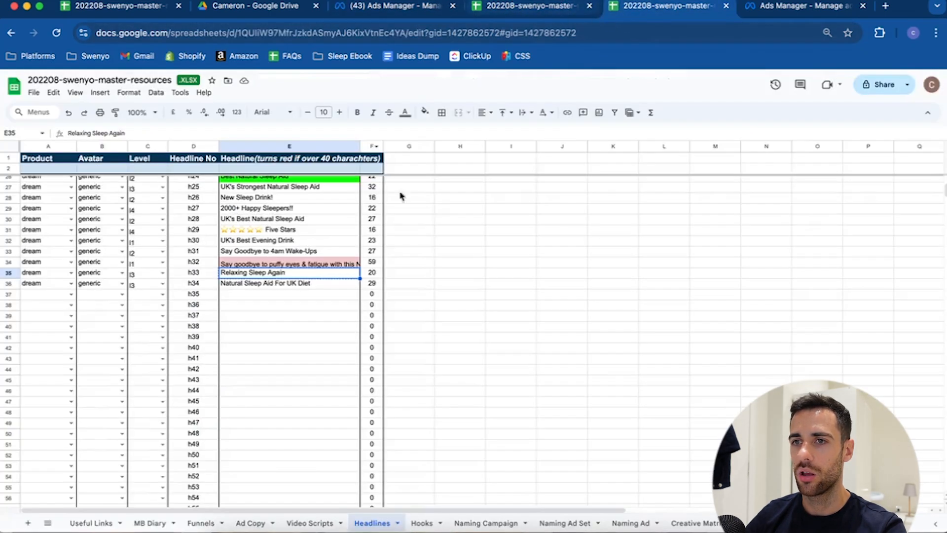
{"action": "left_click", "coordinate": [308, 284]}
{"action": "key", "text": "ctrl+c"}
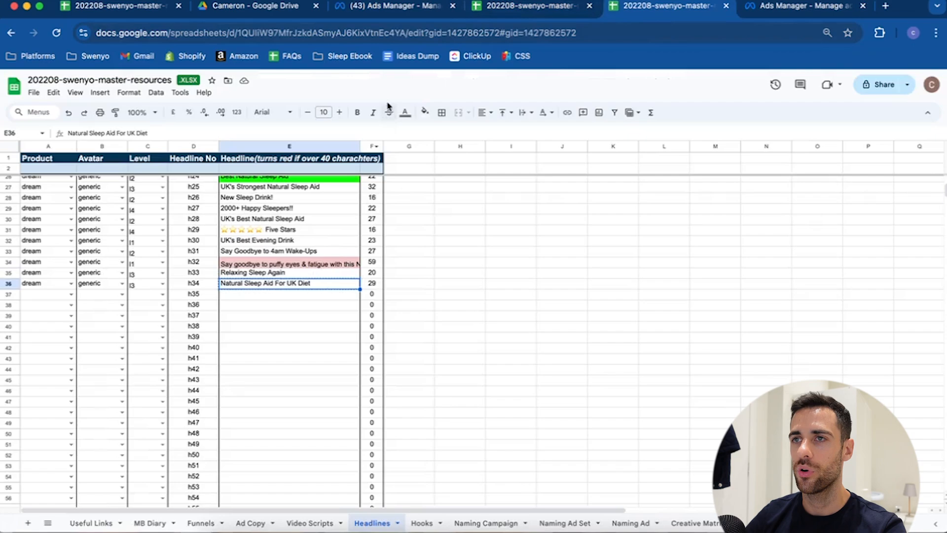
{"action": "left_click", "coordinate": [375, 9]}
{"action": "left_click", "coordinate": [432, 324]}
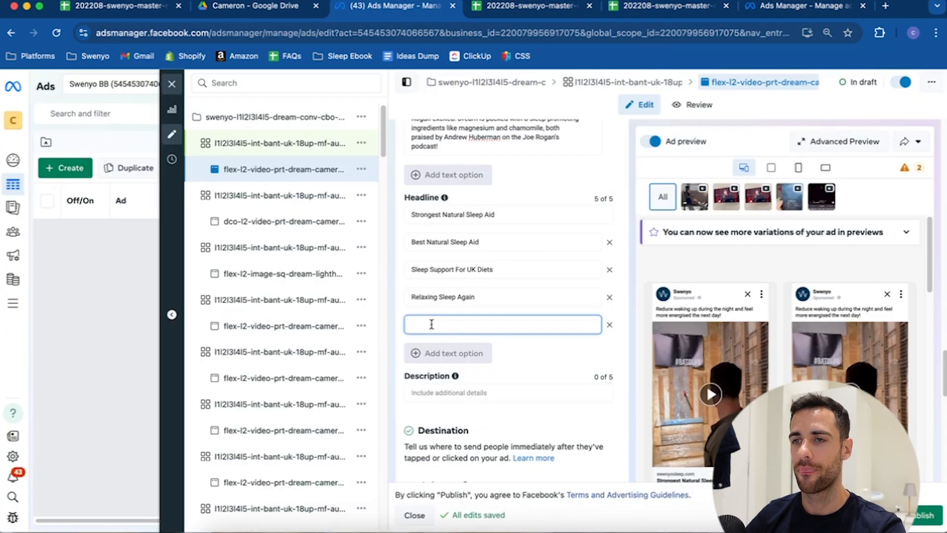
{"action": "key", "text": "ctrl+v"}
{"action": "left_click", "coordinate": [633, 351]}
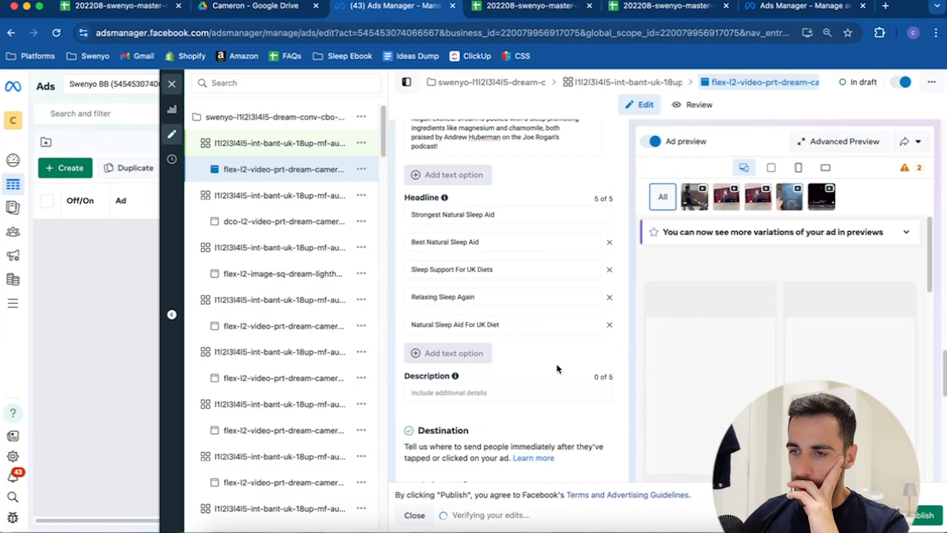
- Change the ad's call to action to "Shop now"
{"action": "scroll", "coordinate": [558, 369], "scroll_direction": "down", "scroll_amount": 5}
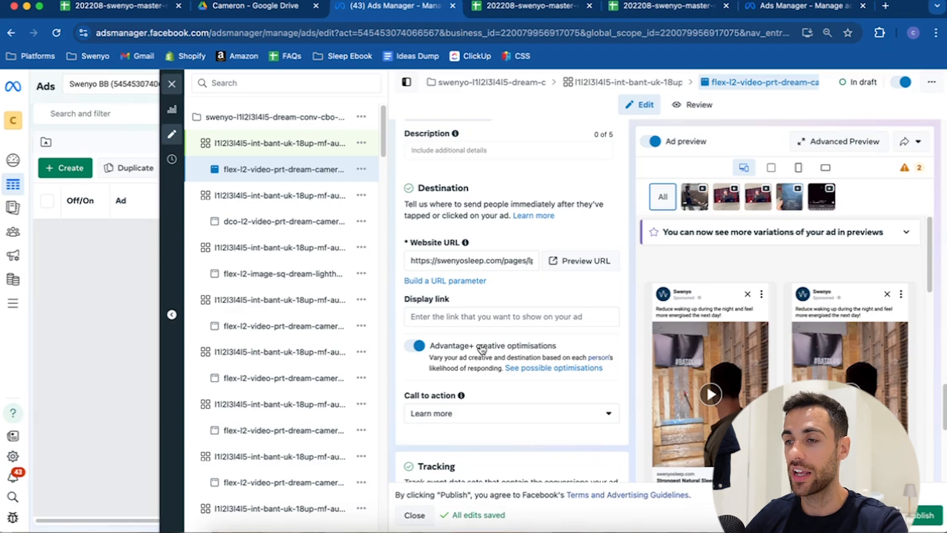
{"action": "scroll", "coordinate": [562, 354], "scroll_direction": "down", "scroll_amount": 3}
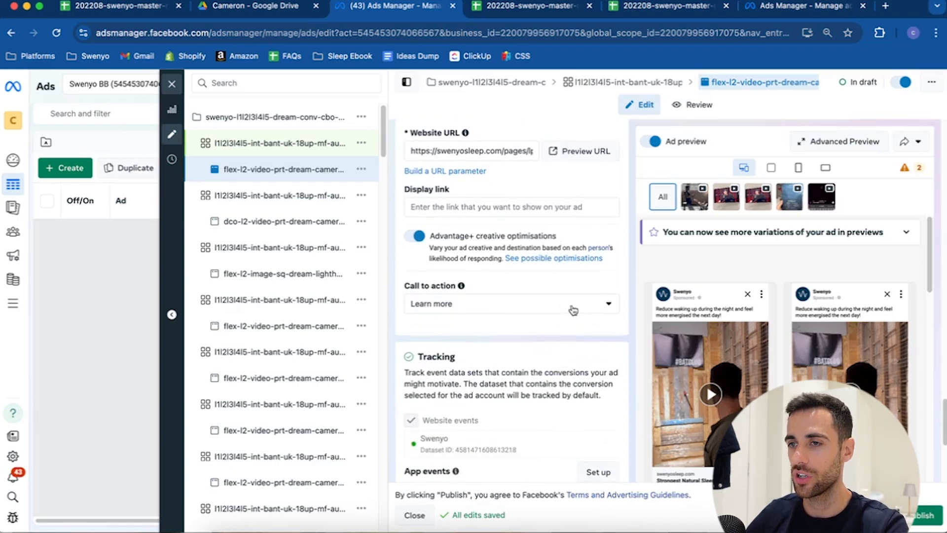
{"action": "left_click", "coordinate": [531, 309]}
{"action": "scroll", "coordinate": [499, 374], "scroll_direction": "down", "scroll_amount": 2}
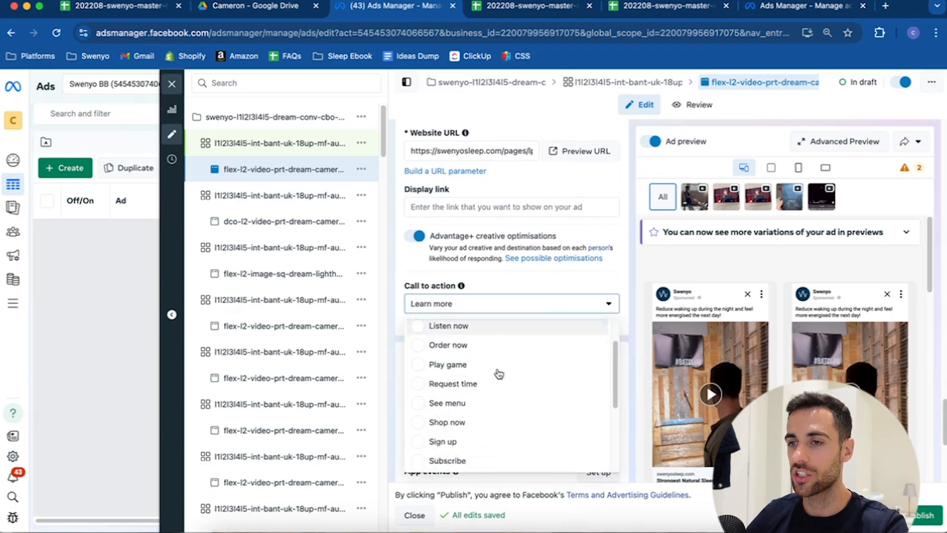
{"action": "scroll", "coordinate": [499, 372], "scroll_direction": "down", "scroll_amount": 3}
{"action": "left_click", "coordinate": [498, 351]}
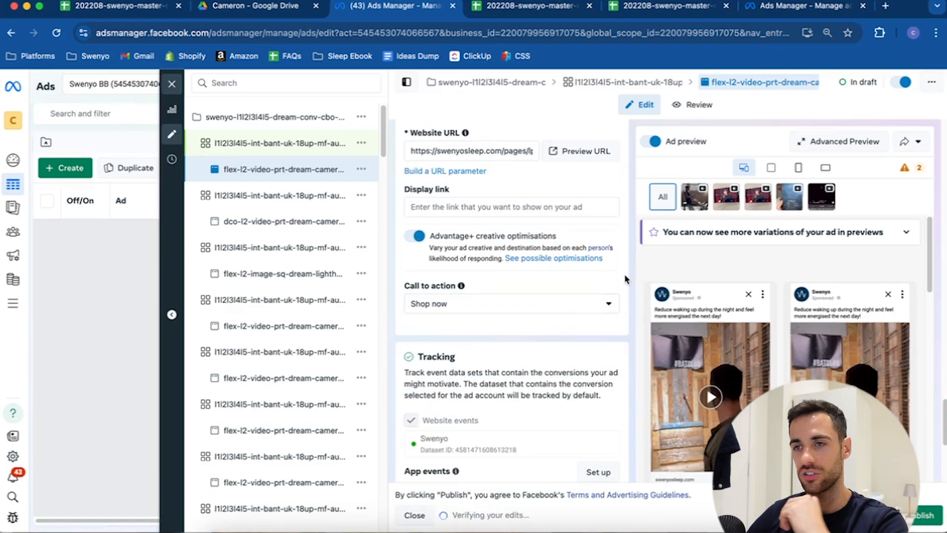
- Copy the URL parameters string from the existing flex-l2-image-sq-dream-lighthouse ad into the new video ad's tracking URL parameters
{"action": "scroll", "coordinate": [551, 361], "scroll_direction": "down", "scroll_amount": 5}
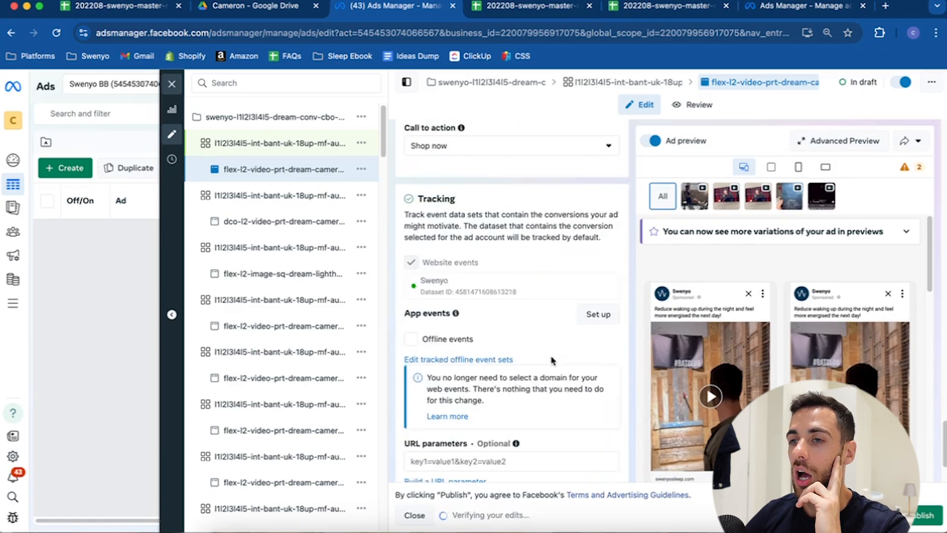
{"action": "scroll", "coordinate": [552, 360], "scroll_direction": "down", "scroll_amount": 3}
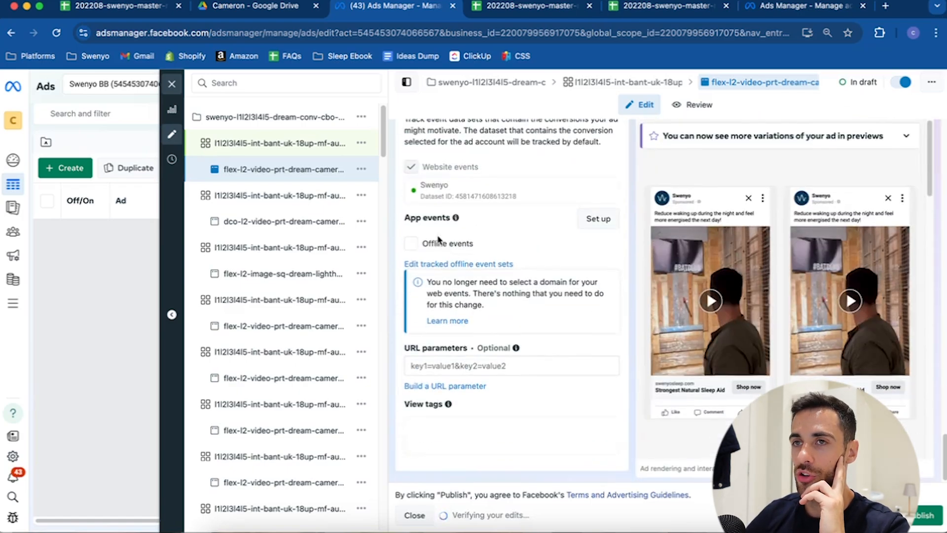
{"action": "left_click", "coordinate": [806, 7]}
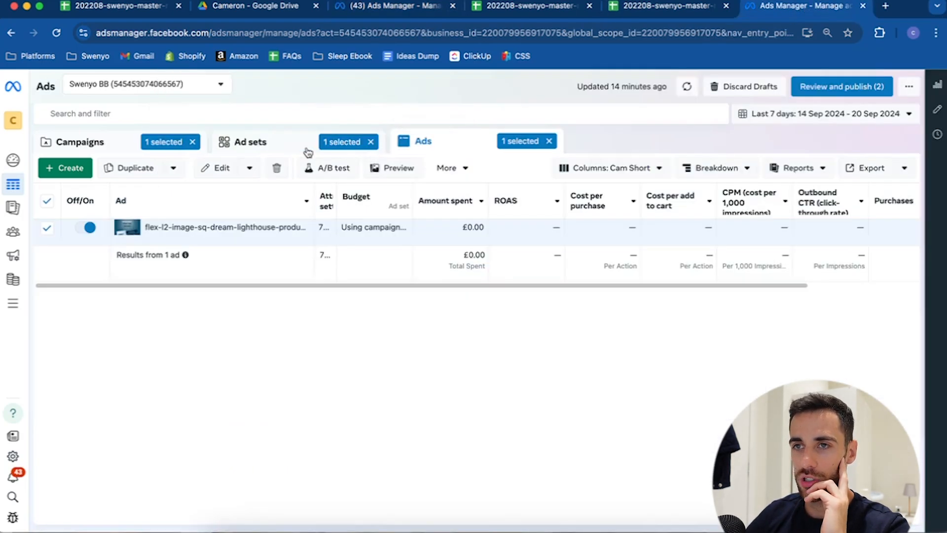
{"action": "left_click", "coordinate": [213, 239]}
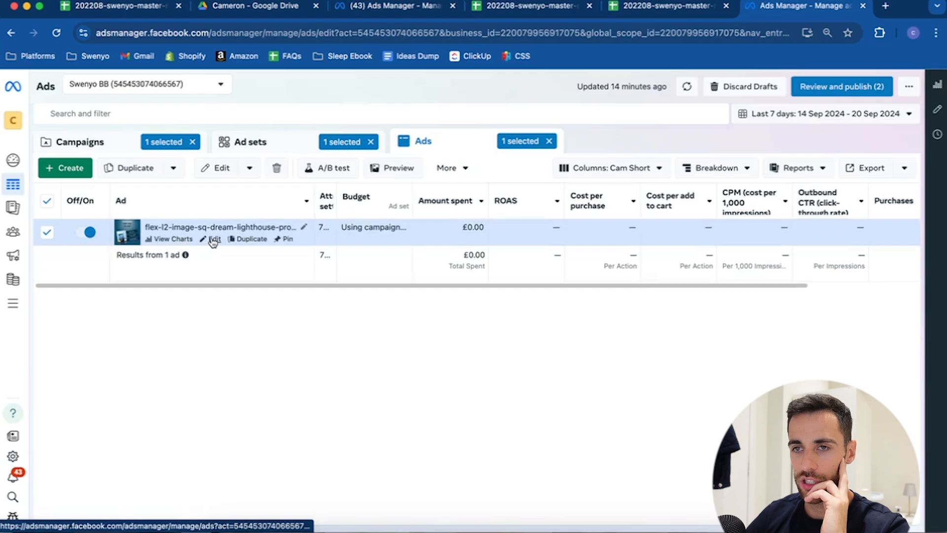
{"action": "scroll", "coordinate": [567, 334], "scroll_direction": "down", "scroll_amount": 20}
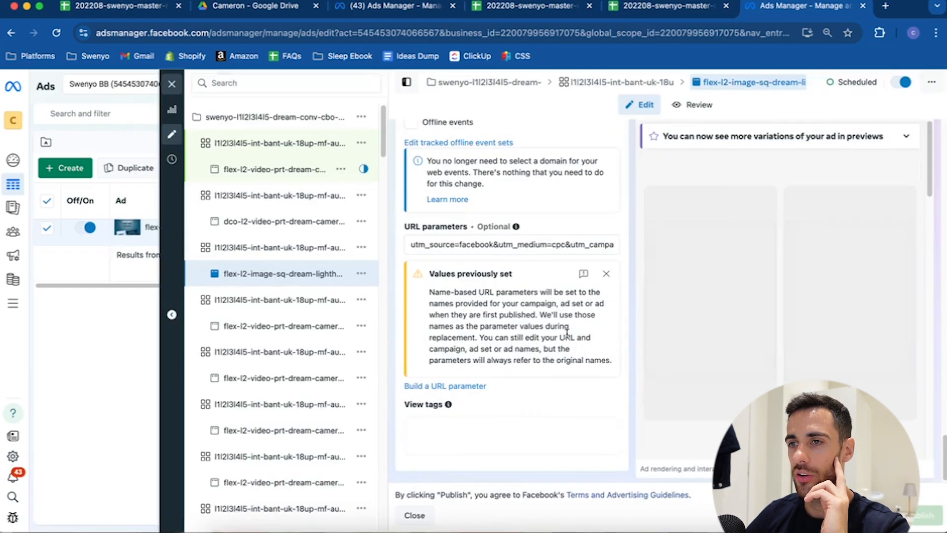
{"action": "triple_click", "coordinate": [510, 242]}
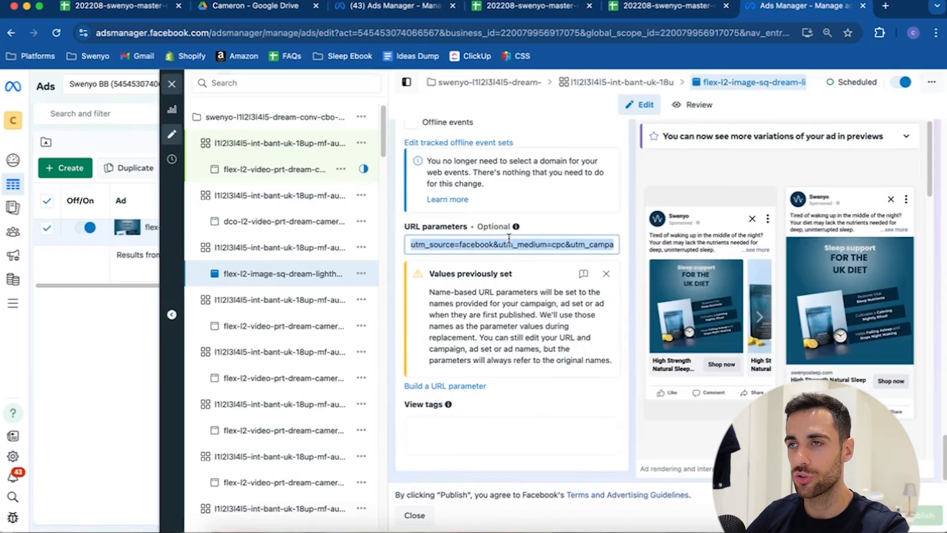
{"action": "left_click", "coordinate": [427, 12]}
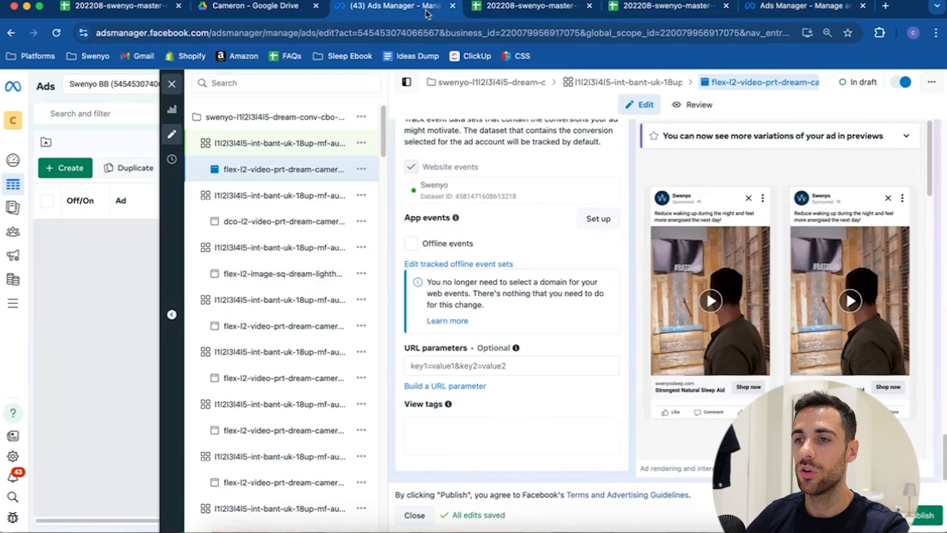
{"action": "left_click", "coordinate": [505, 363]}
{"action": "key", "text": "super+v"}
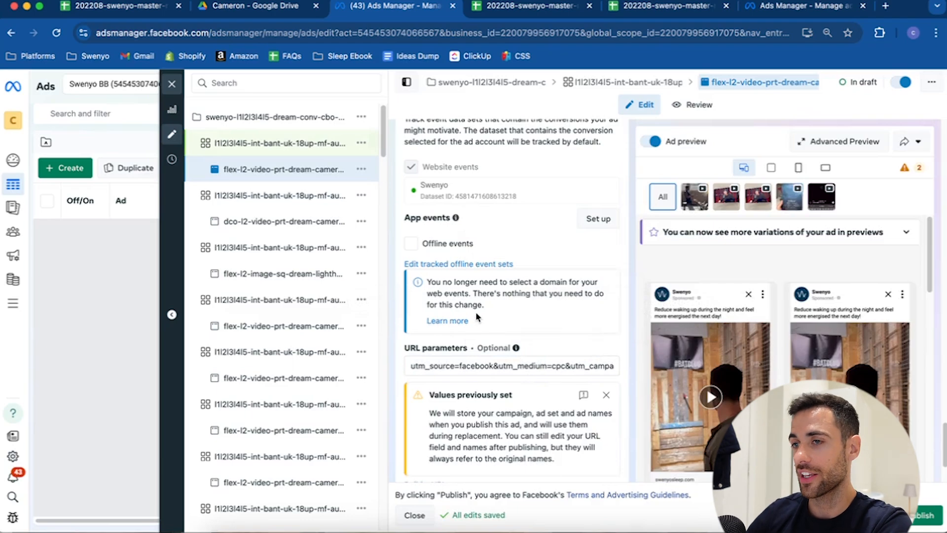
- Review the new ad set and its flexible video ad, checking identity, format, ad sources, website URL, primary texts and headlines
{"action": "left_click", "coordinate": [263, 143]}
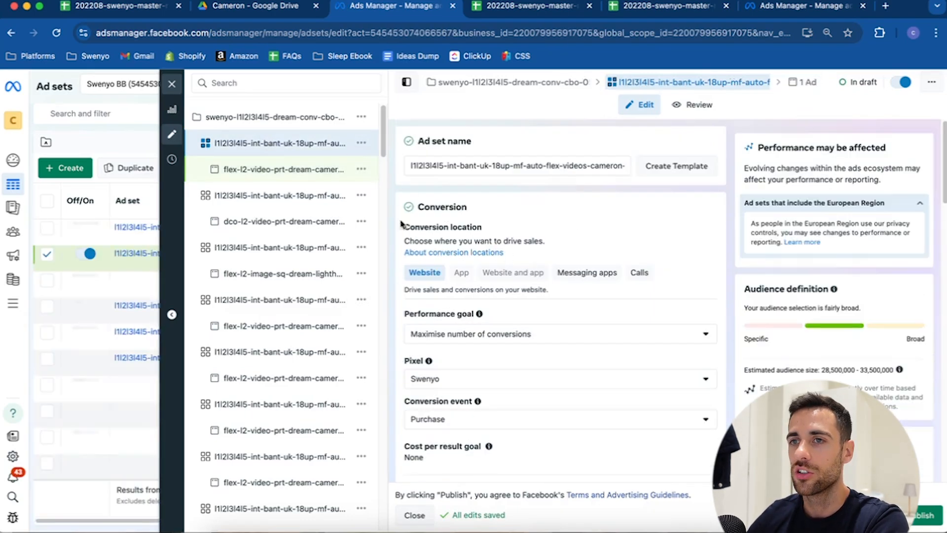
{"action": "left_click", "coordinate": [273, 178]}
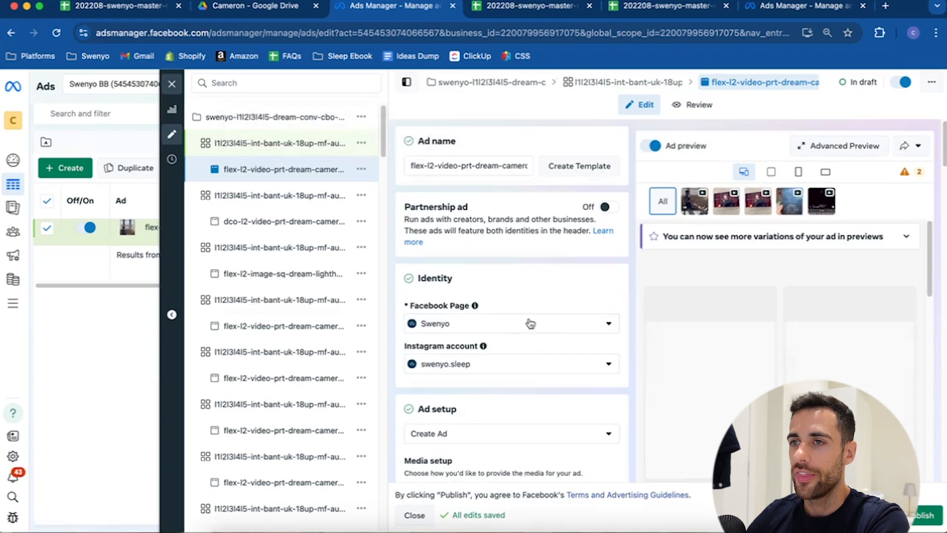
{"action": "scroll", "coordinate": [528, 321], "scroll_direction": "down", "scroll_amount": 4}
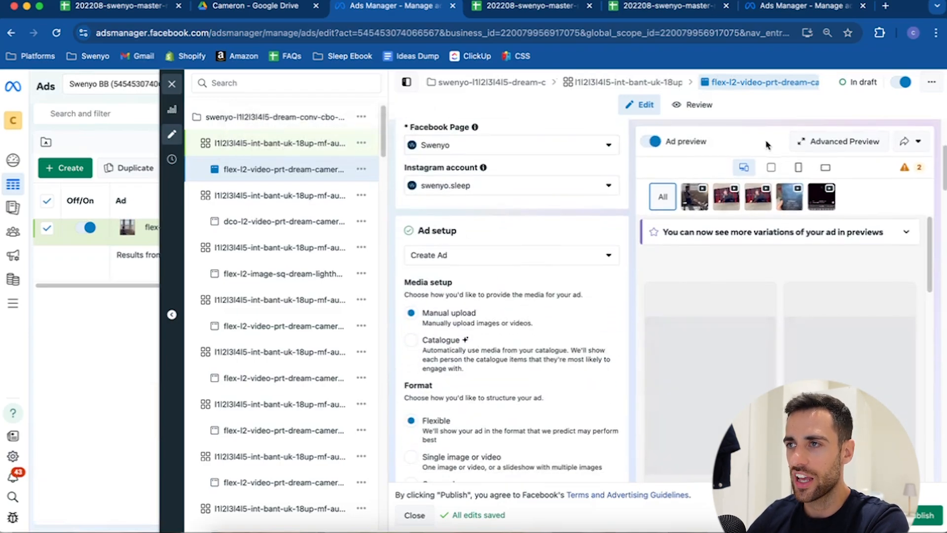
{"action": "scroll", "coordinate": [573, 274], "scroll_direction": "down", "scroll_amount": 3}
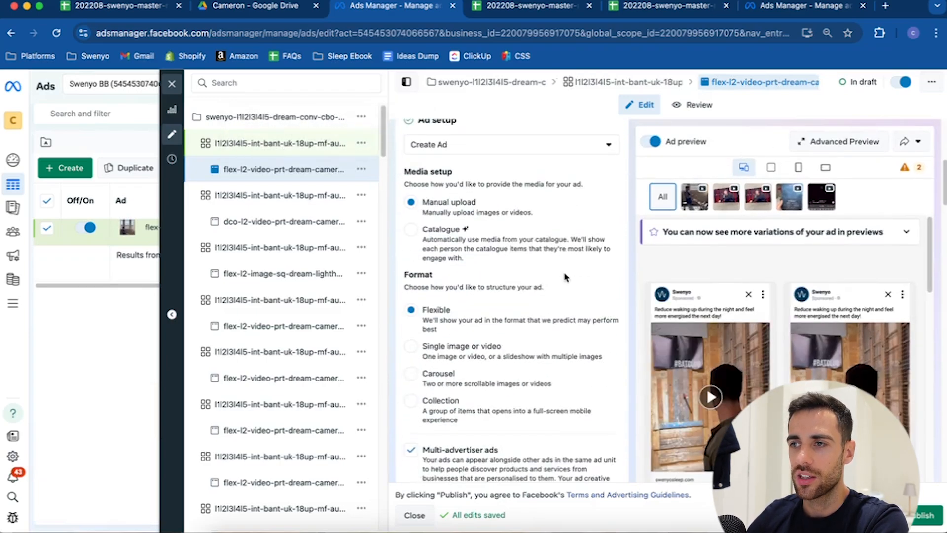
{"action": "scroll", "coordinate": [566, 277], "scroll_direction": "down", "scroll_amount": 3}
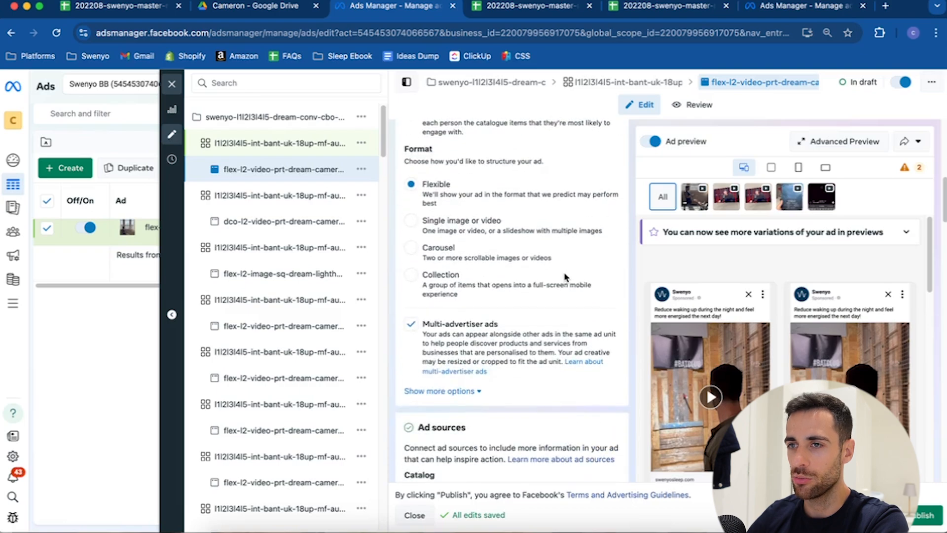
{"action": "scroll", "coordinate": [568, 275], "scroll_direction": "down", "scroll_amount": 5}
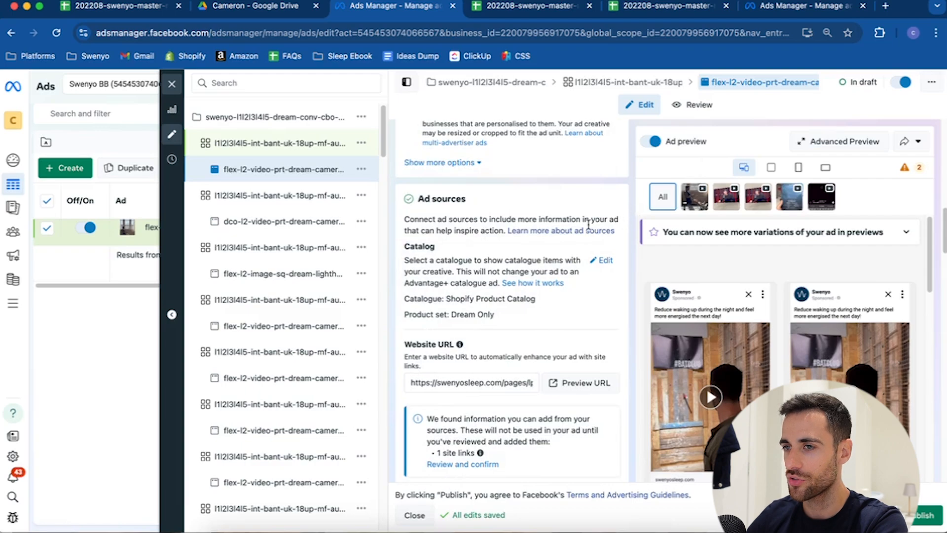
{"action": "scroll", "coordinate": [571, 232], "scroll_direction": "down", "scroll_amount": 5}
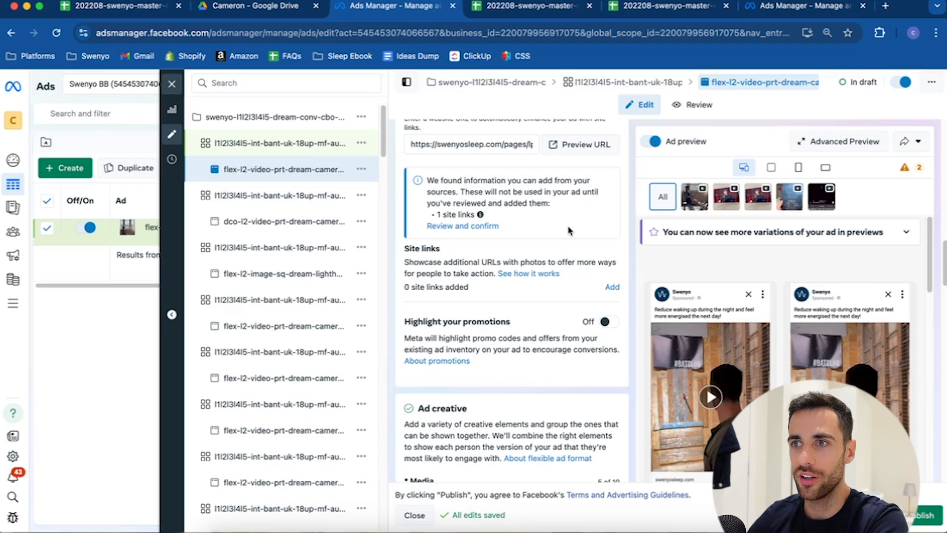
{"action": "scroll", "coordinate": [569, 230], "scroll_direction": "down", "scroll_amount": 12}
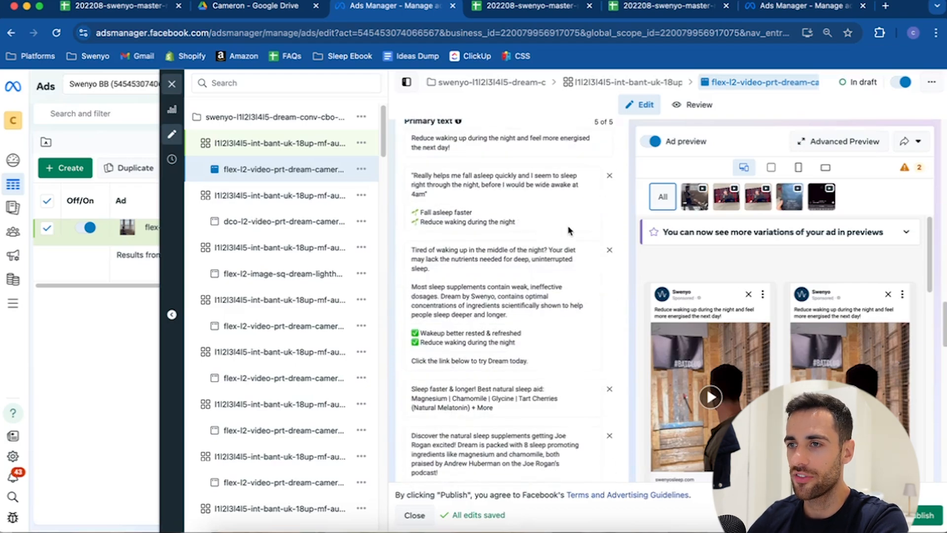
{"action": "scroll", "coordinate": [569, 230], "scroll_direction": "down", "scroll_amount": 4}
{"action": "scroll", "coordinate": [569, 230], "scroll_direction": "up", "scroll_amount": 8}
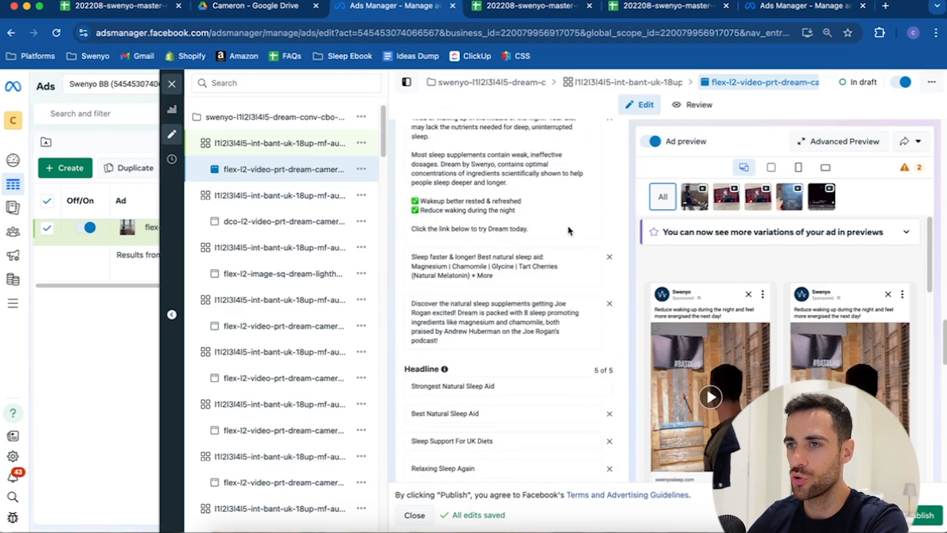
{"action": "scroll", "coordinate": [569, 226], "scroll_direction": "up", "scroll_amount": 10}
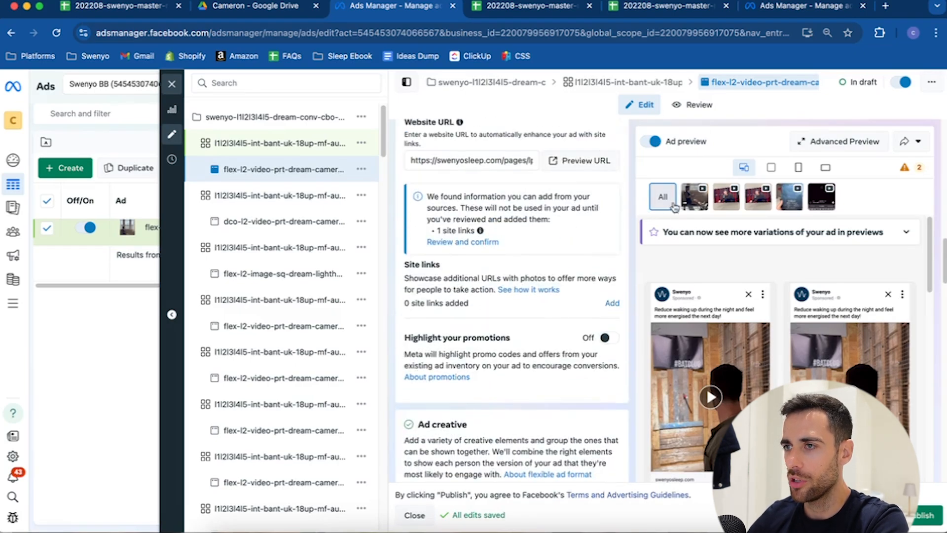
- Open the ad's advanced preview and play the first video in its Facebook Feed placement
{"action": "left_click", "coordinate": [834, 142]}
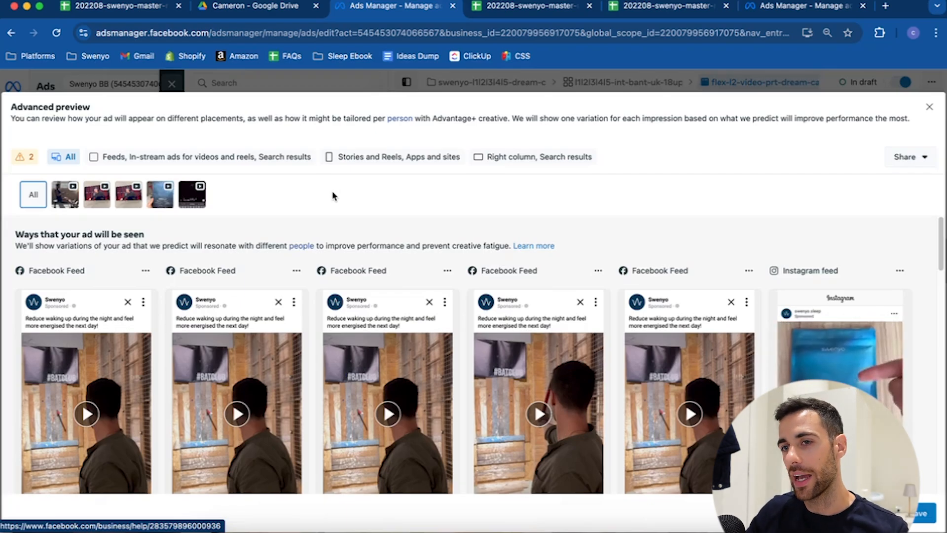
{"action": "scroll", "coordinate": [158, 220], "scroll_direction": "down", "scroll_amount": 1}
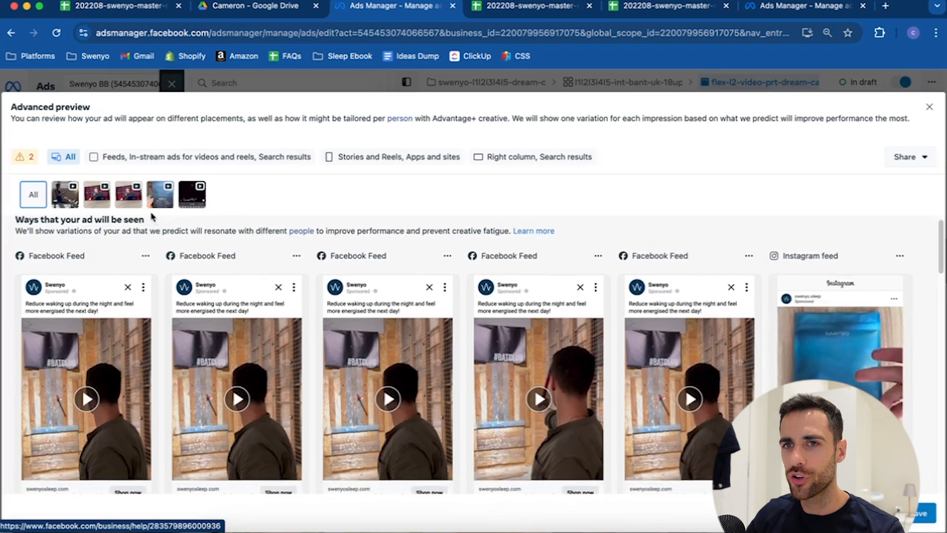
{"action": "left_click", "coordinate": [71, 204]}
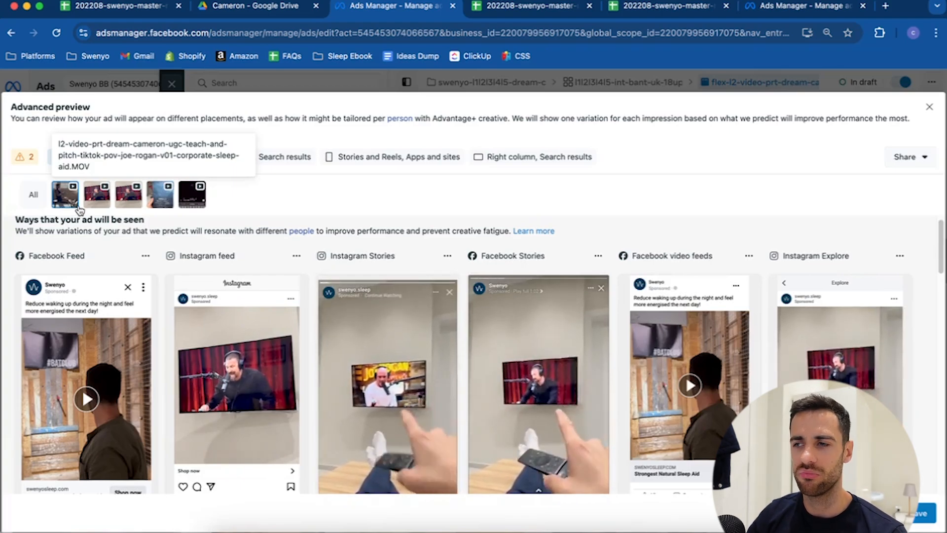
{"action": "scroll", "coordinate": [104, 372], "scroll_direction": "down", "scroll_amount": 2}
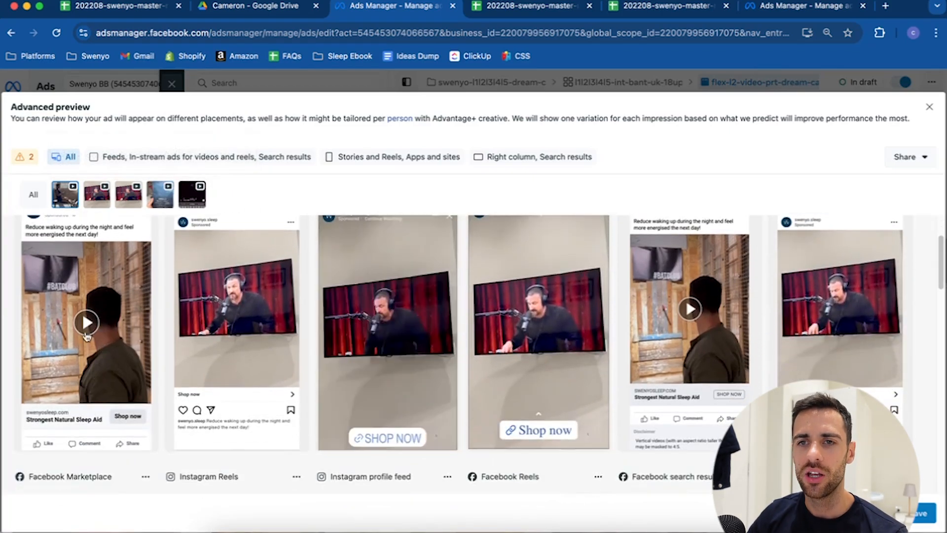
{"action": "left_click", "coordinate": [88, 323]}
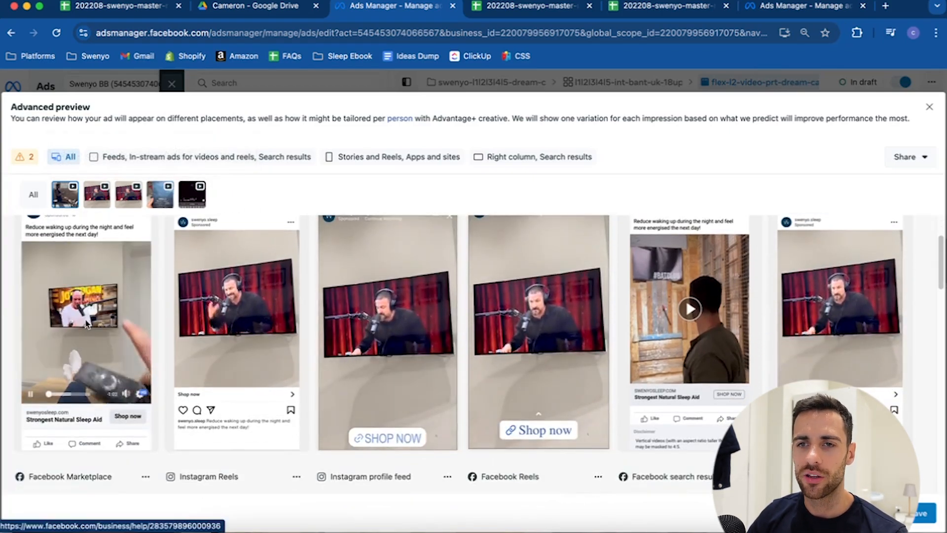
{"action": "left_click", "coordinate": [31, 394]}
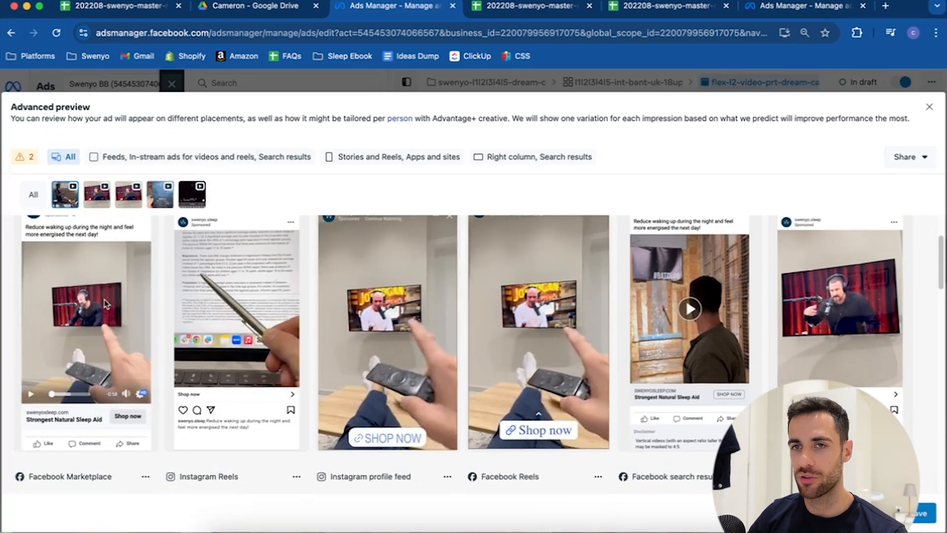
- Check the second, third and fourth videos by playing each one's Facebook Feed preview
{"action": "left_click", "coordinate": [90, 206]}
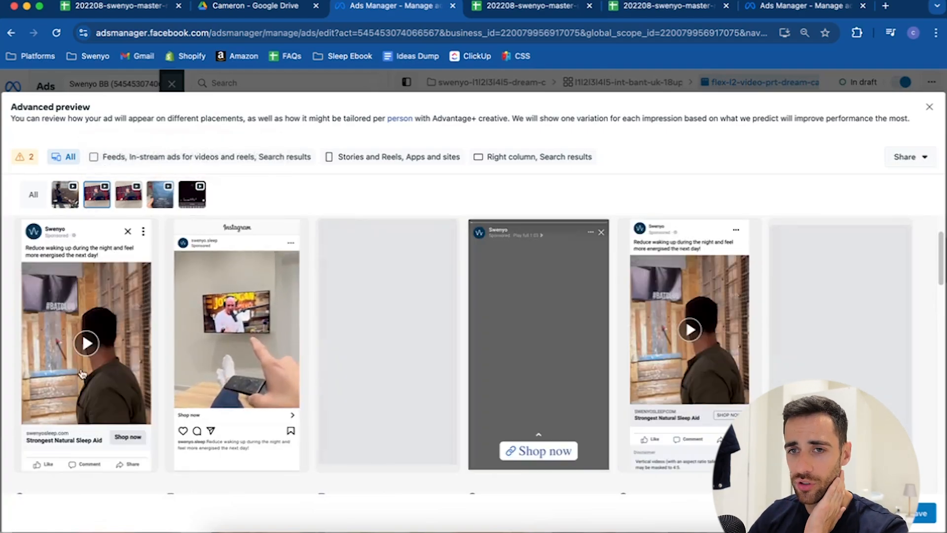
{"action": "left_click", "coordinate": [83, 374]}
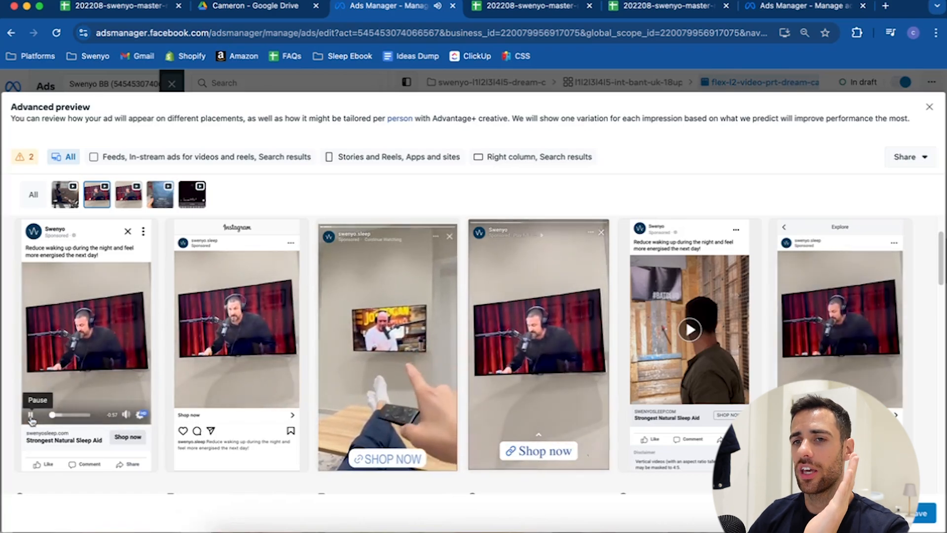
{"action": "left_click", "coordinate": [31, 418]}
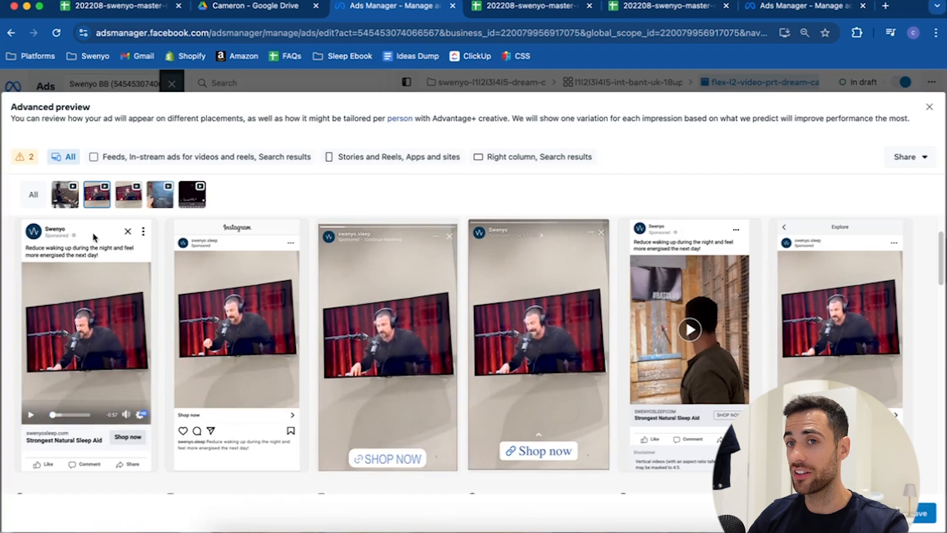
{"action": "left_click", "coordinate": [121, 197]}
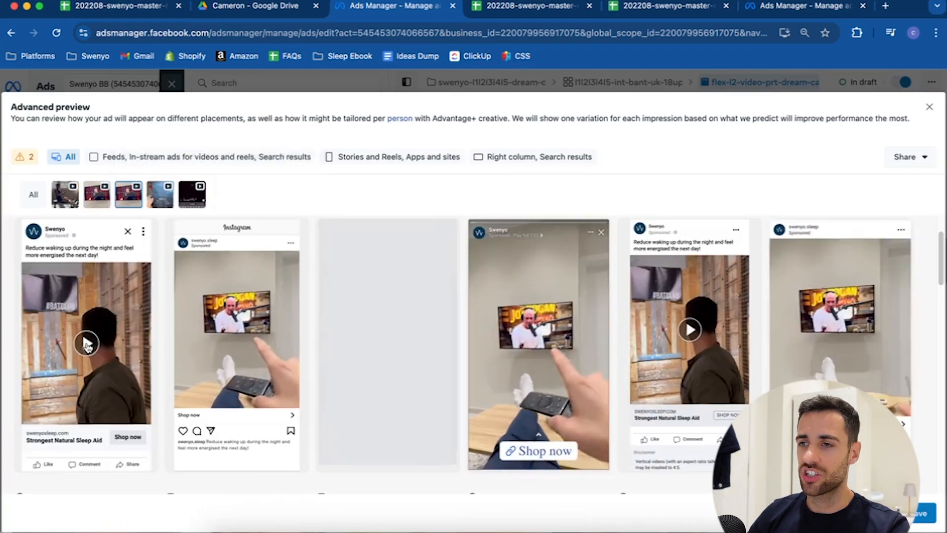
{"action": "left_click", "coordinate": [87, 344]}
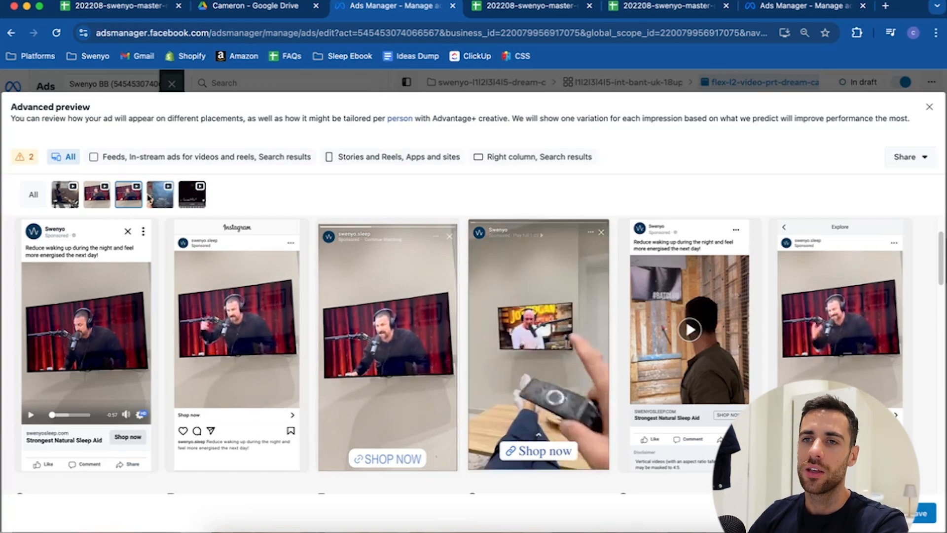
{"action": "left_click", "coordinate": [153, 199]}
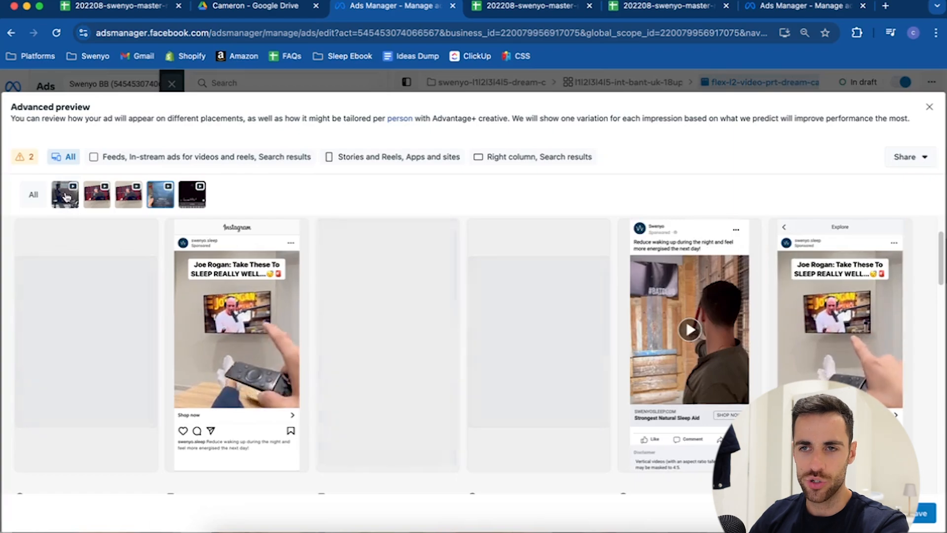
{"action": "left_click", "coordinate": [93, 353]}
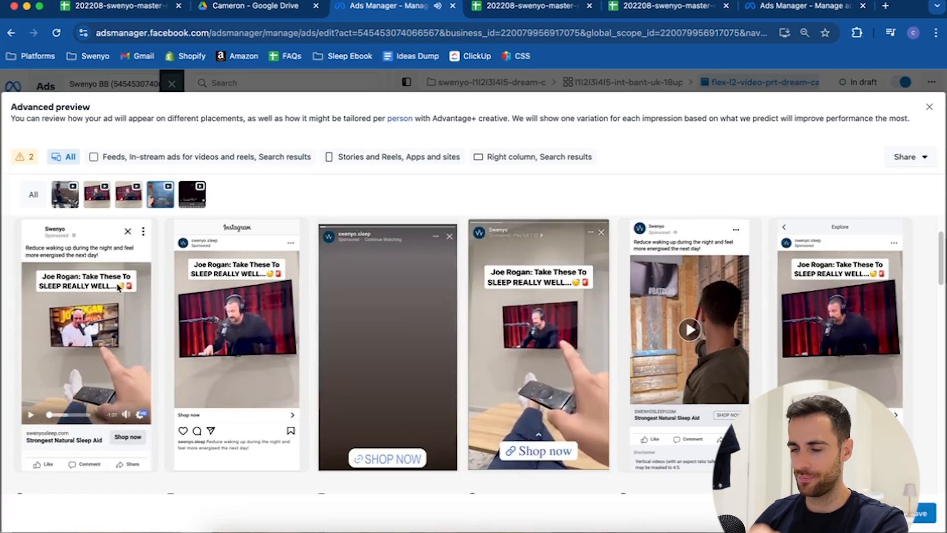
- Play the fifth video's Facebook Feed preview, skip through its later scenes and close the advanced preview
{"action": "left_click", "coordinate": [192, 200]}
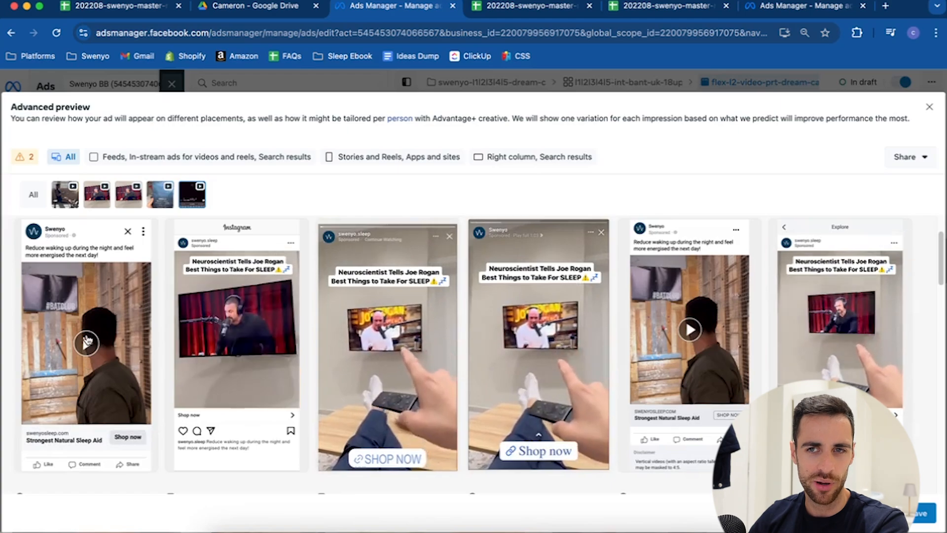
{"action": "left_click", "coordinate": [86, 341]}
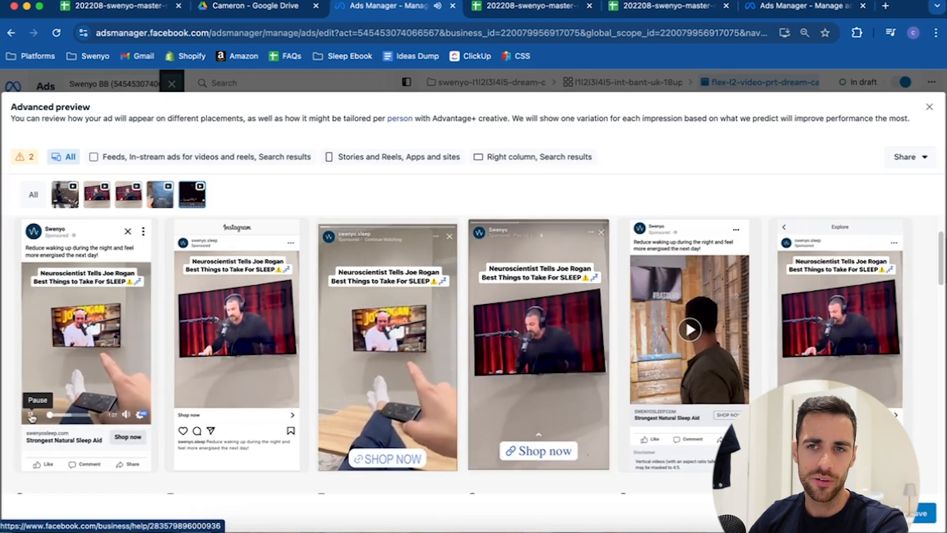
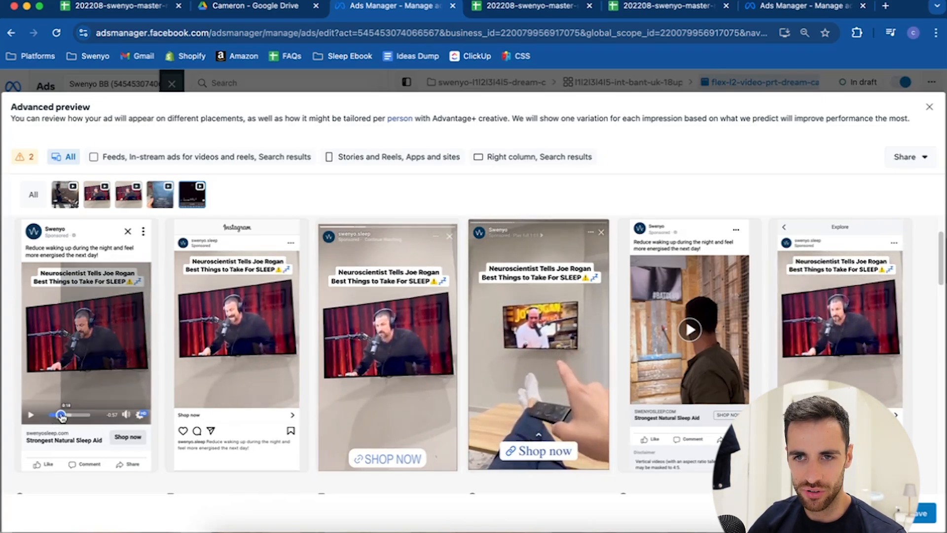
{"action": "left_click", "coordinate": [61, 415]}
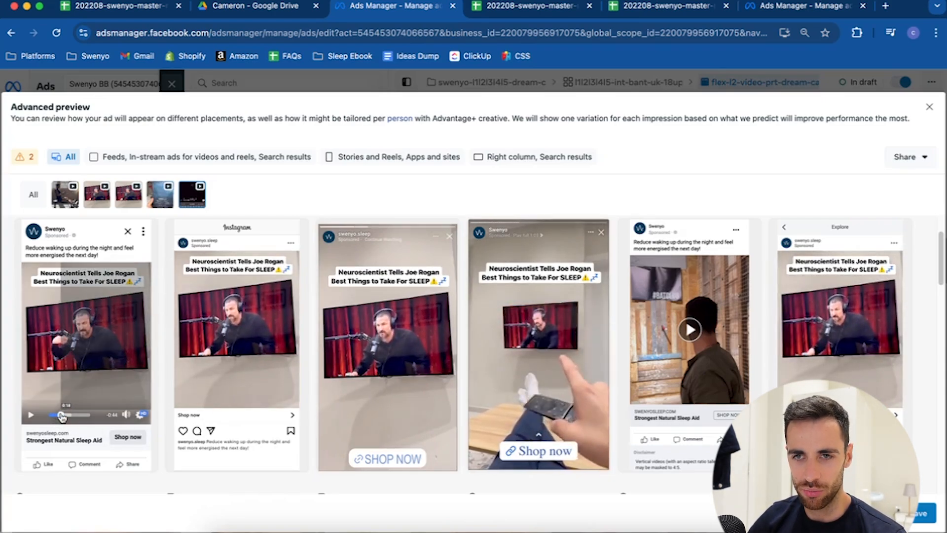
{"action": "left_click", "coordinate": [65, 416]}
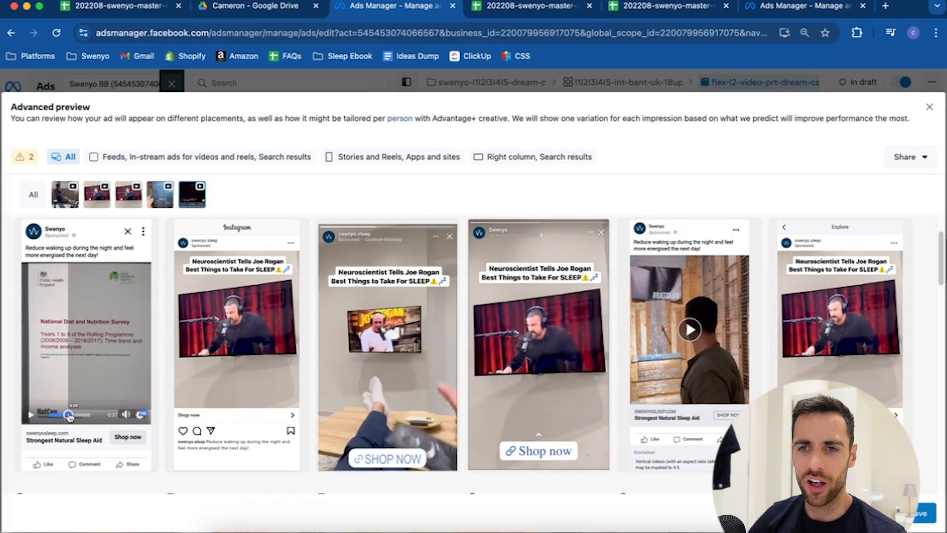
{"action": "left_click", "coordinate": [71, 416]}
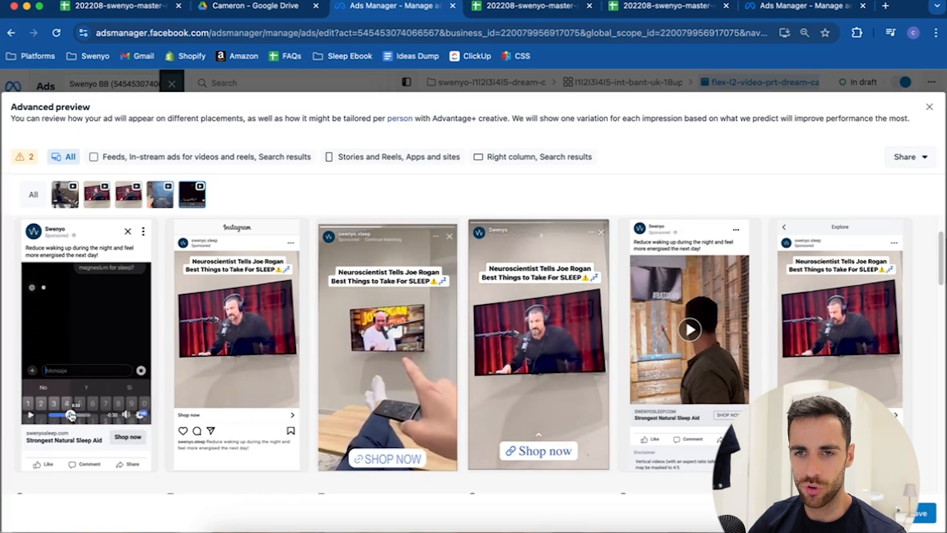
{"action": "left_click", "coordinate": [80, 416]}
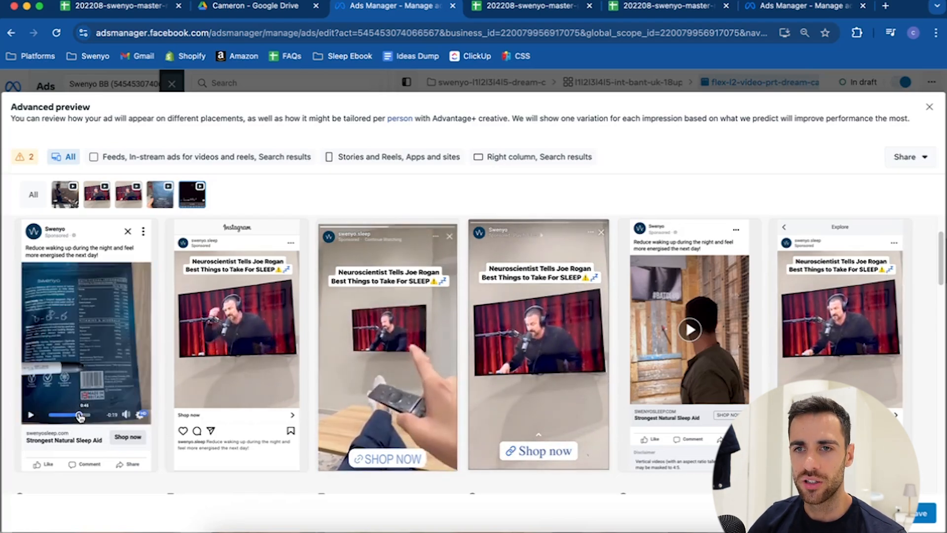
{"action": "left_click", "coordinate": [923, 107]}
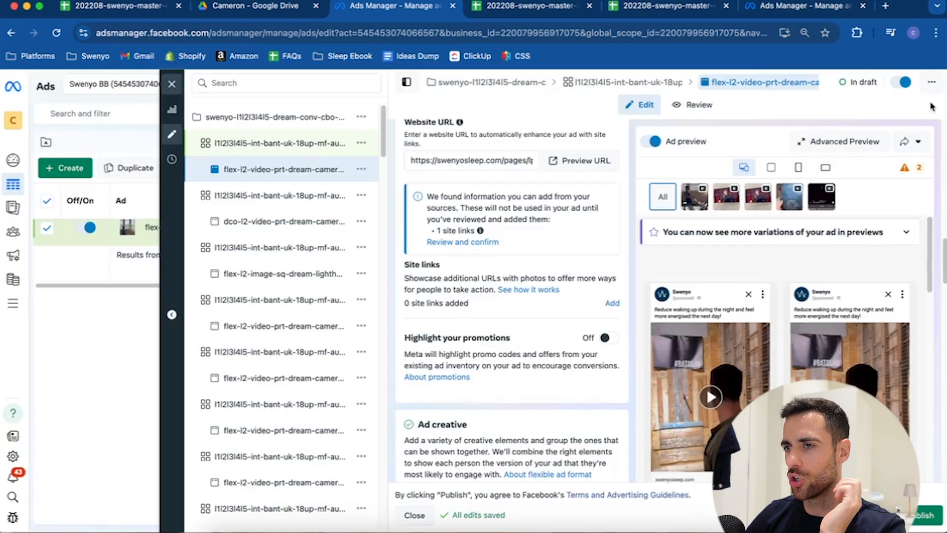
- Publish the new ad set with its flexible video ad and return to the campaigns overview
{"action": "left_click", "coordinate": [923, 515]}
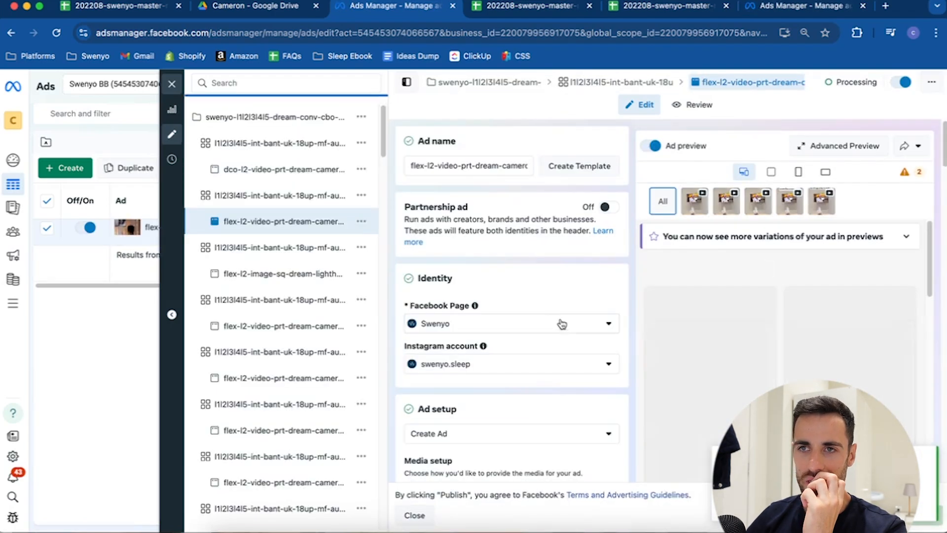
{"action": "left_click", "coordinate": [172, 83]}
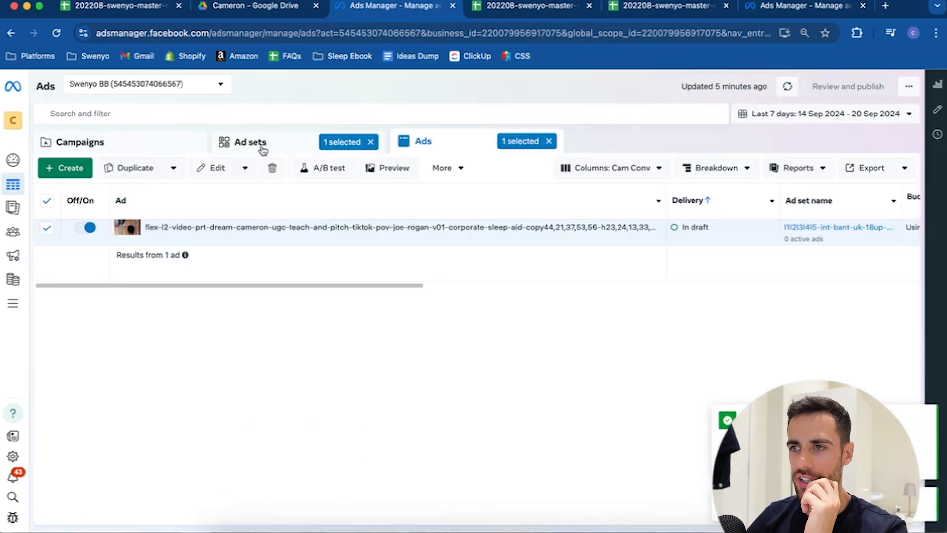
{"action": "left_click", "coordinate": [303, 147]}
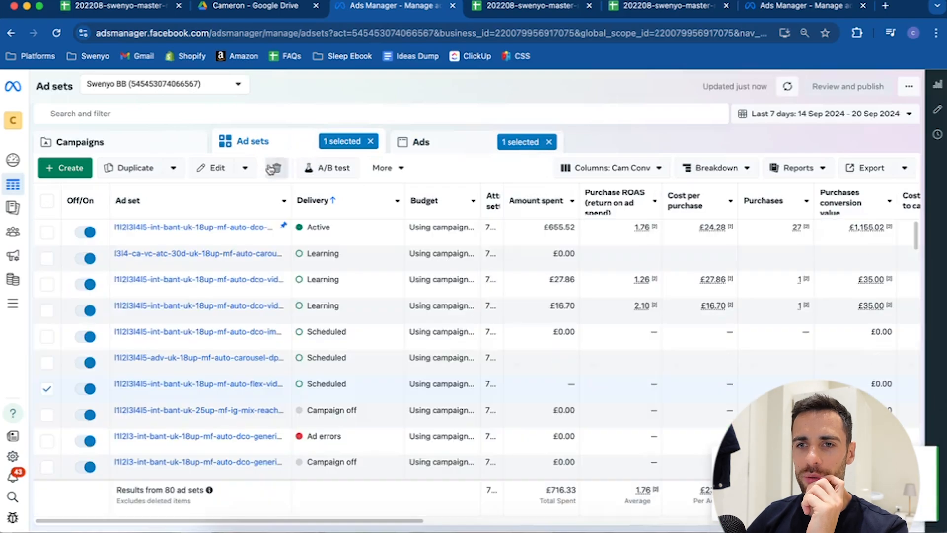
{"action": "left_click", "coordinate": [159, 144]}
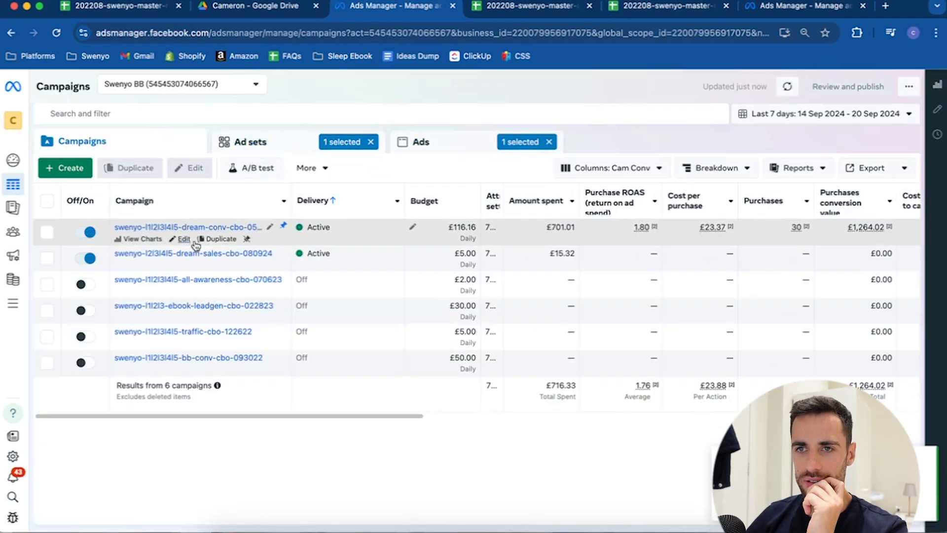
- Open the newly published flexible video ad set in the dream-conv campaign and reload its ad list
{"action": "left_click", "coordinate": [199, 228]}
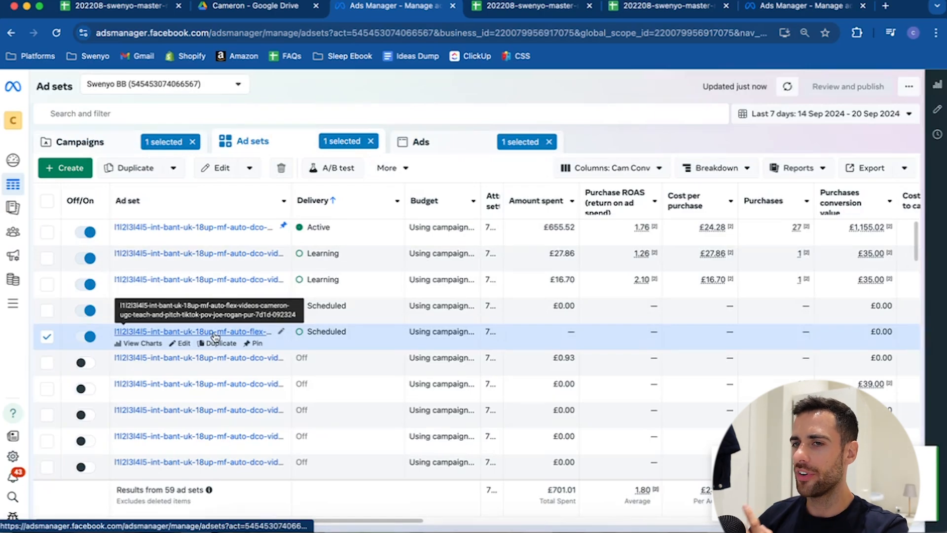
{"action": "left_click", "coordinate": [215, 335]}
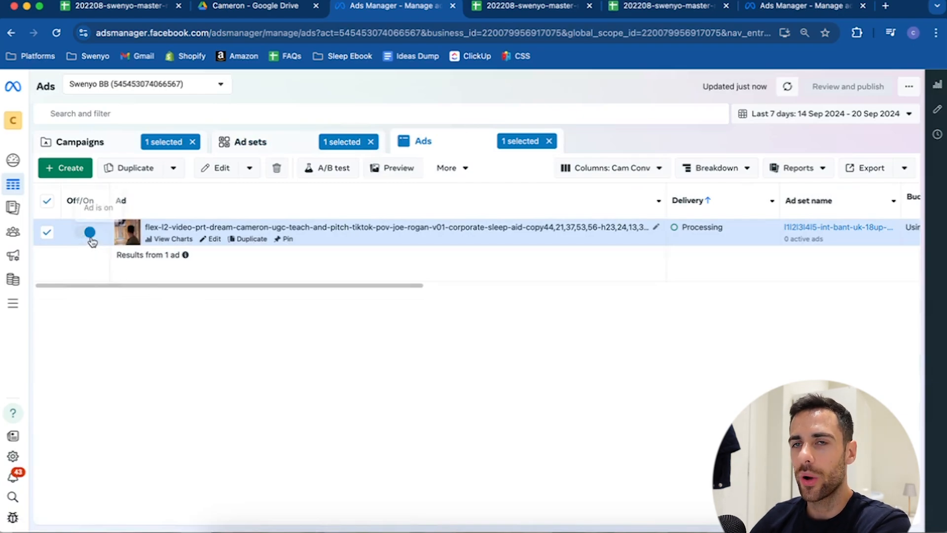
{"action": "left_click", "coordinate": [56, 38]}
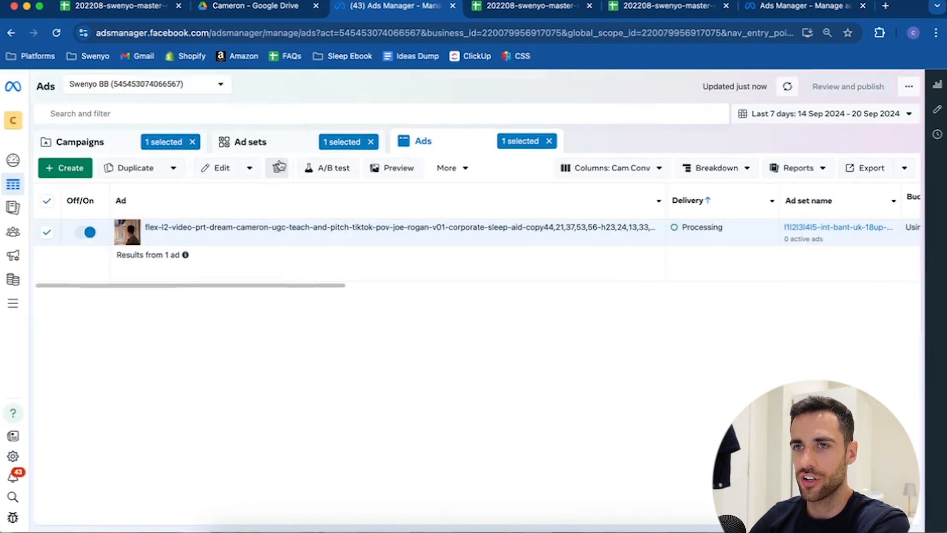
- Open the scheduled lighthouse product-benefits image ad set and preview its ad's first single image, "Sleep support for the UK diet"
{"action": "left_click", "coordinate": [292, 146]}
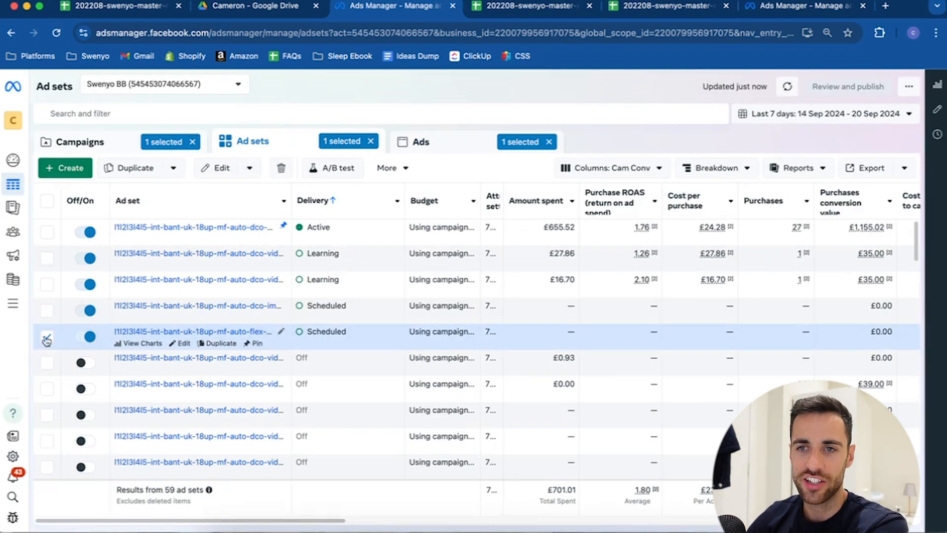
{"action": "left_click", "coordinate": [130, 306]}
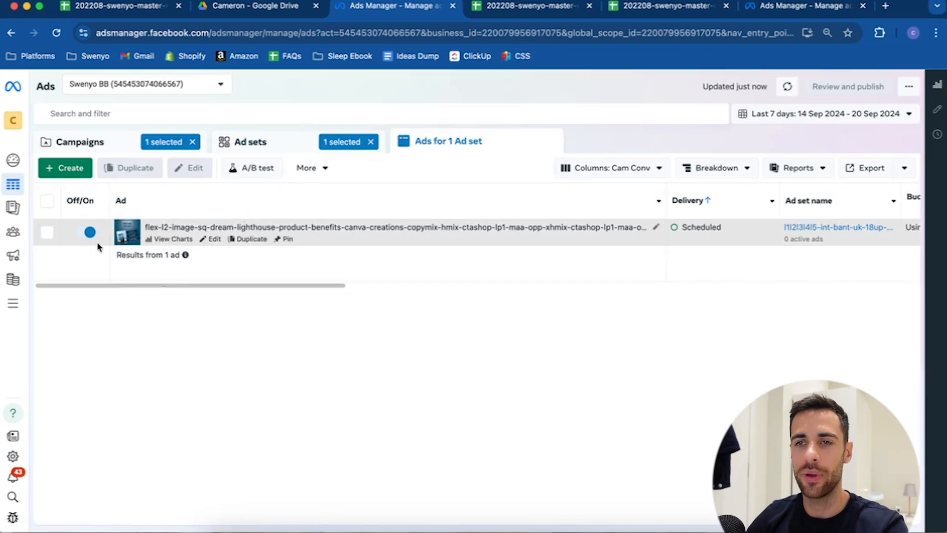
{"action": "left_click", "coordinate": [47, 232]}
{"action": "left_click", "coordinate": [384, 167]}
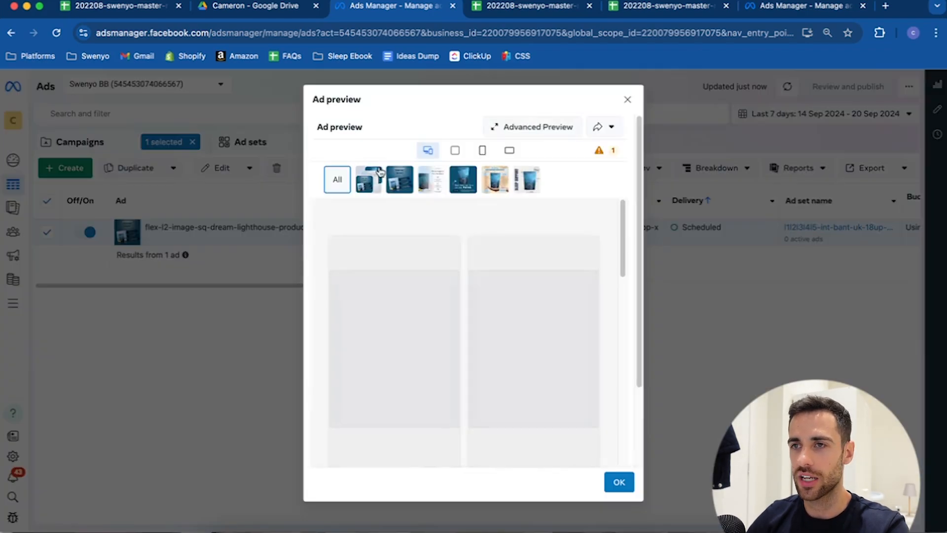
{"action": "left_click", "coordinate": [393, 183]}
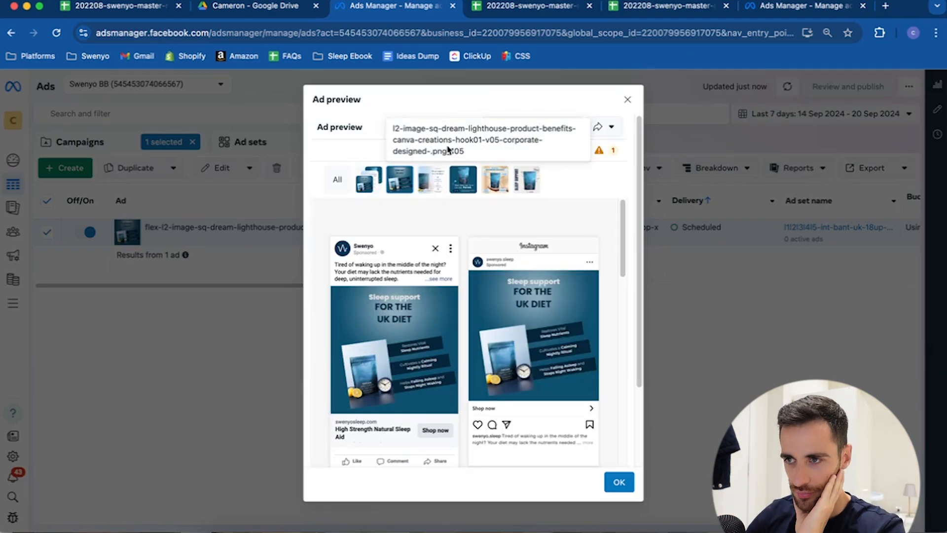
{"action": "key", "text": "super+plus"}
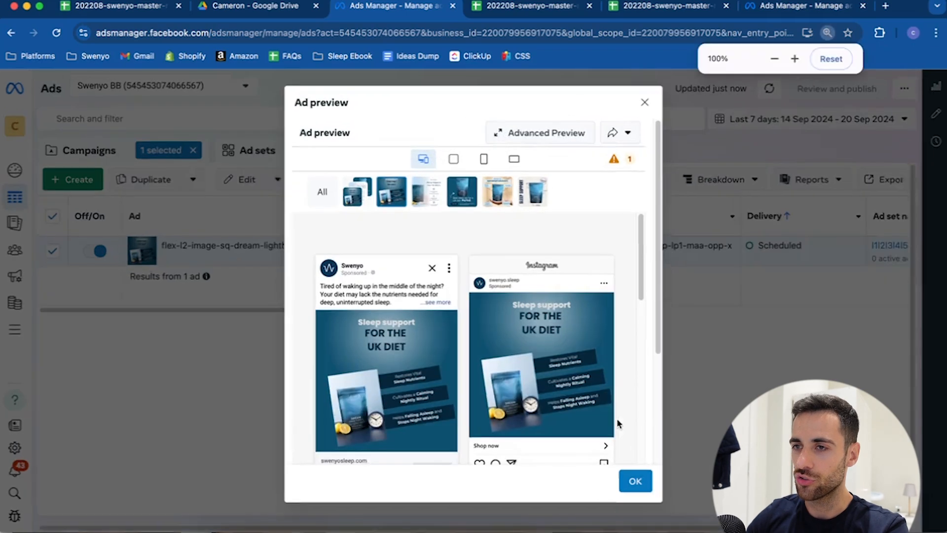
{"action": "scroll", "coordinate": [599, 446], "scroll_direction": "down", "scroll_amount": 3}
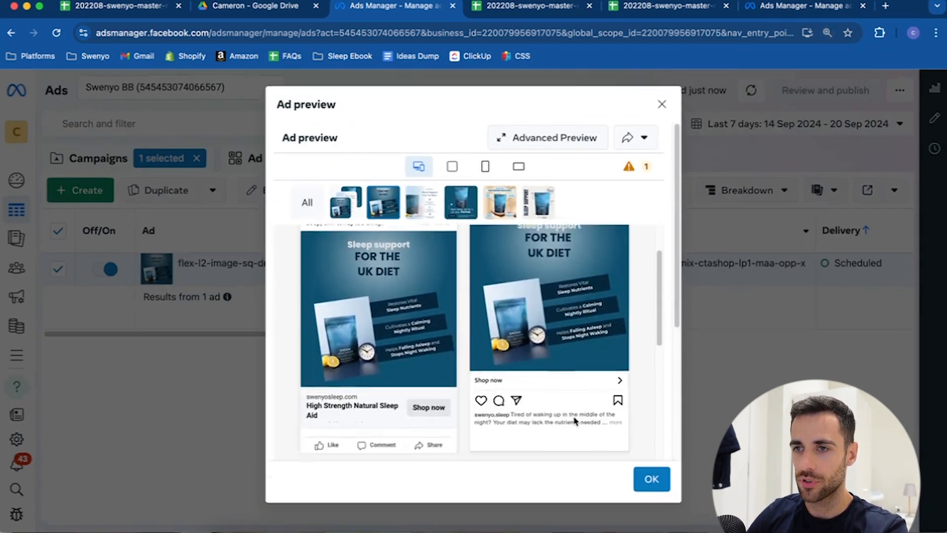
{"action": "scroll", "coordinate": [575, 420], "scroll_direction": "up", "scroll_amount": 1}
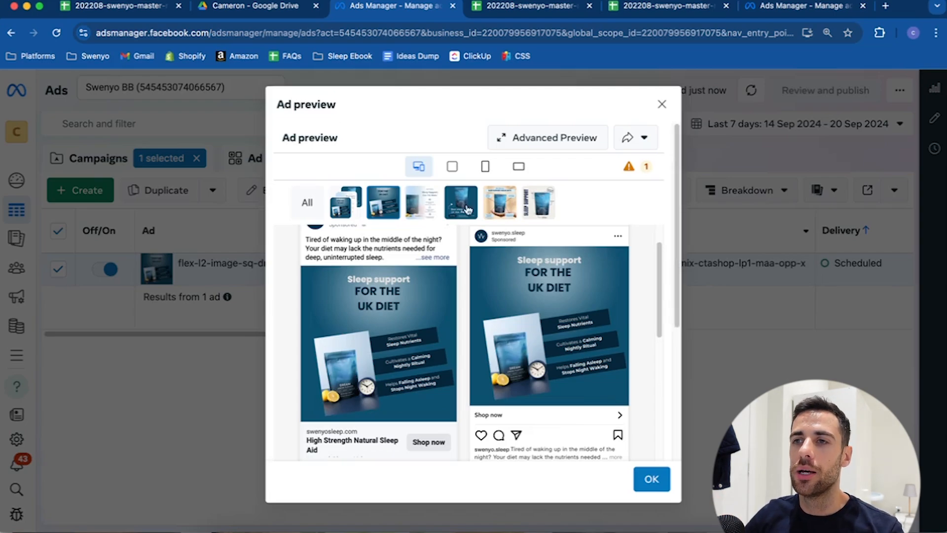
- Compare the first two image variations in the ad preview and view the remaining three, ending with the "Made for UK diets" image
{"action": "left_click", "coordinate": [417, 204]}
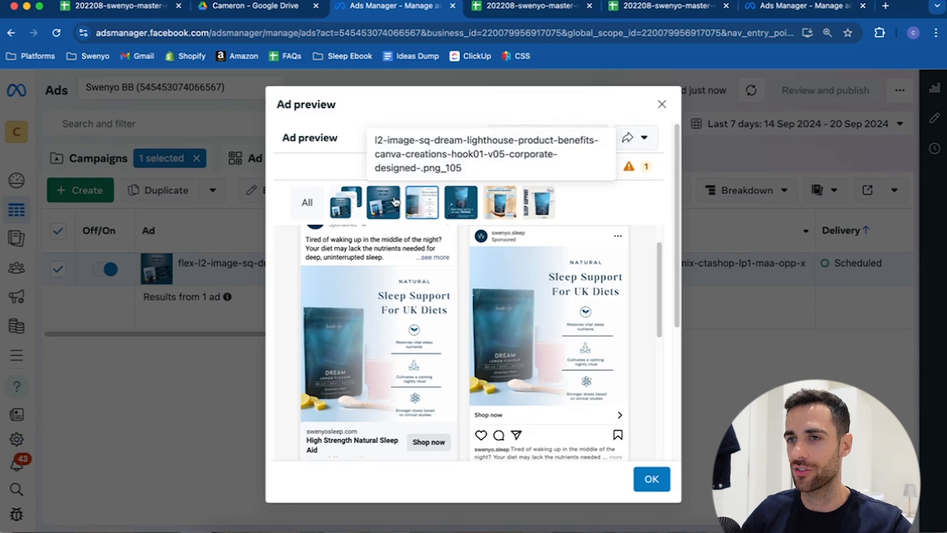
{"action": "left_click", "coordinate": [395, 201]}
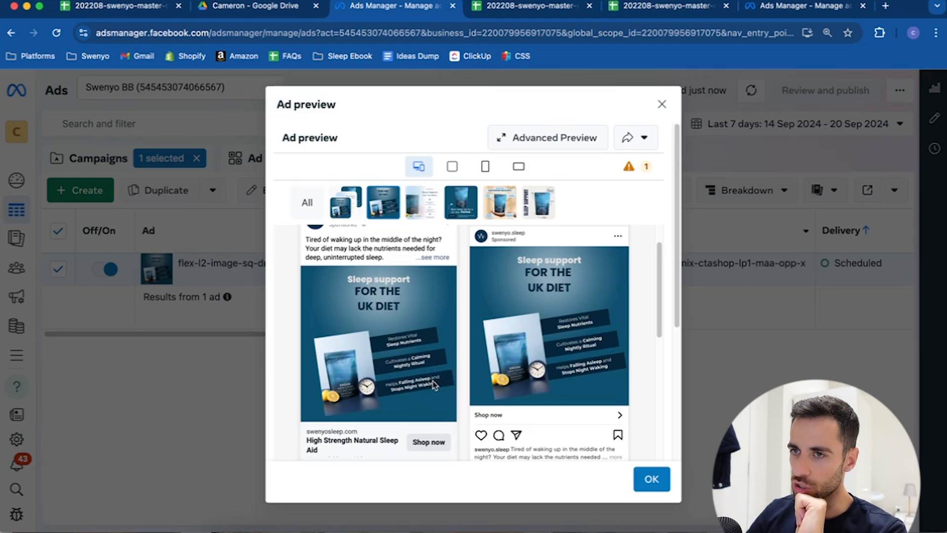
{"action": "left_click", "coordinate": [421, 220]}
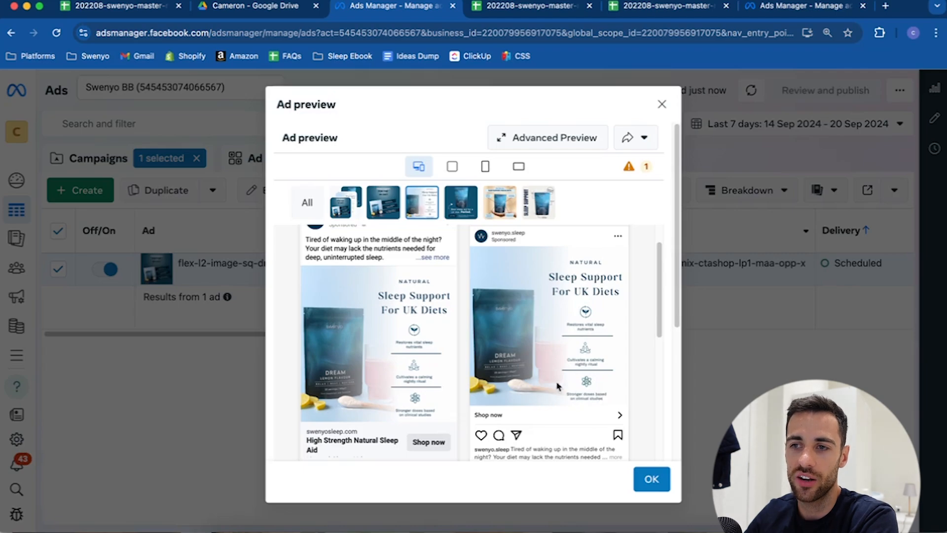
{"action": "left_click", "coordinate": [378, 207]}
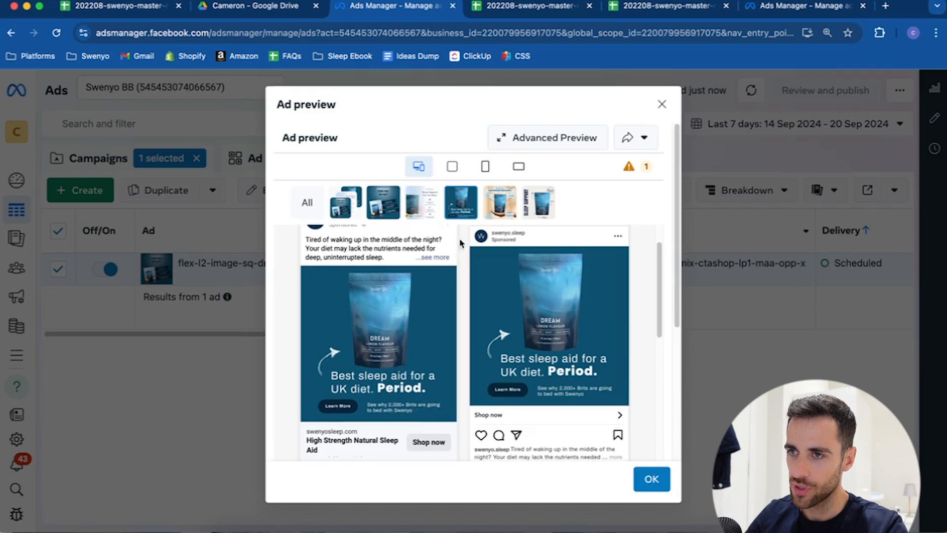
{"action": "left_click", "coordinate": [499, 214]}
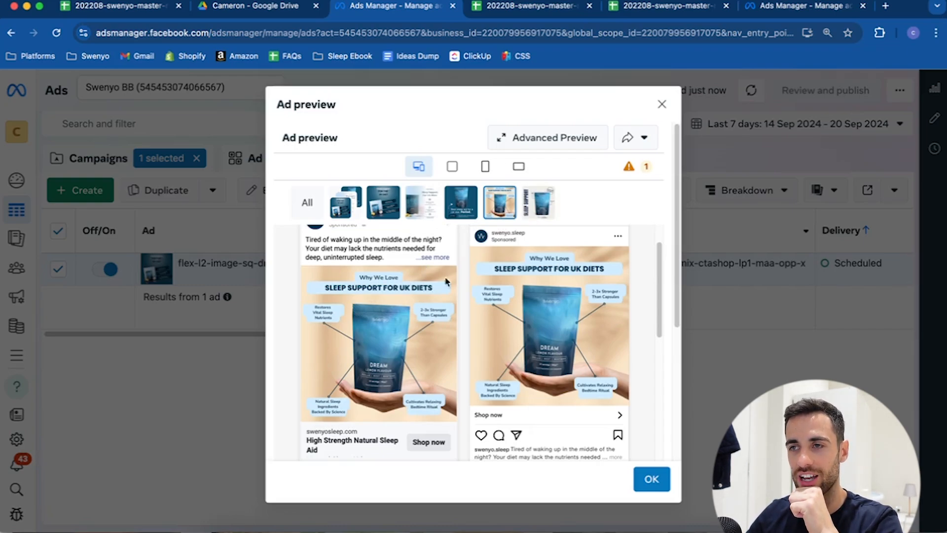
{"action": "left_click", "coordinate": [534, 218]}
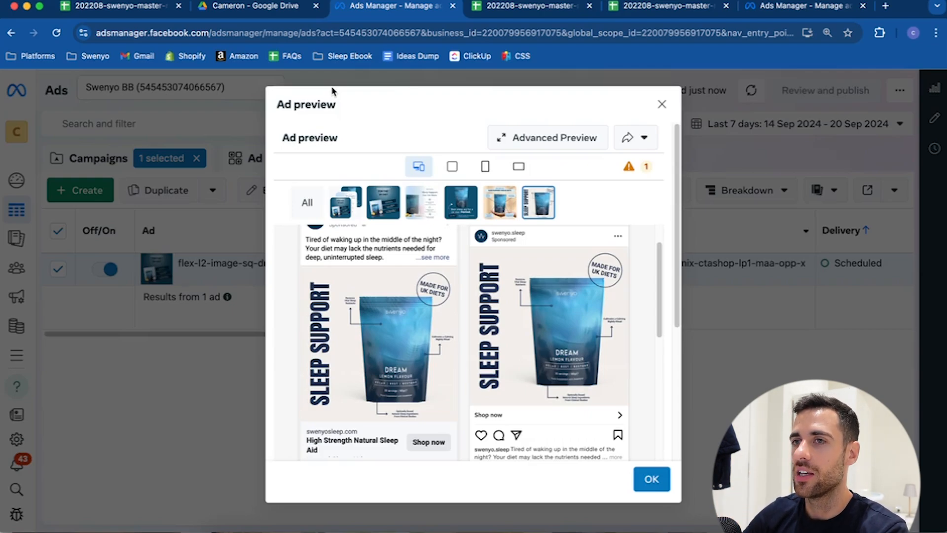
- Close the ad preview and deselect the image ad and its ad set
{"action": "left_click", "coordinate": [664, 103]}
{"action": "left_click", "coordinate": [57, 232]}
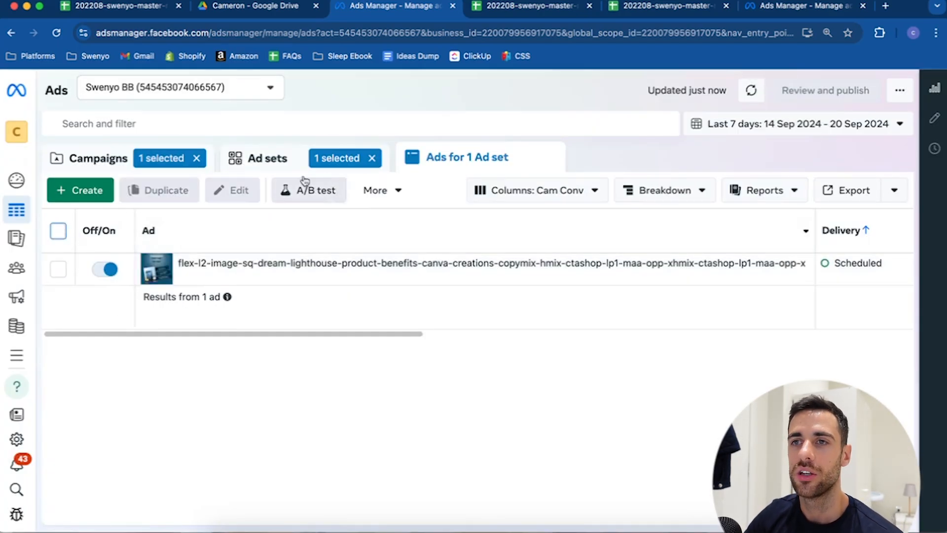
{"action": "left_click", "coordinate": [288, 162]}
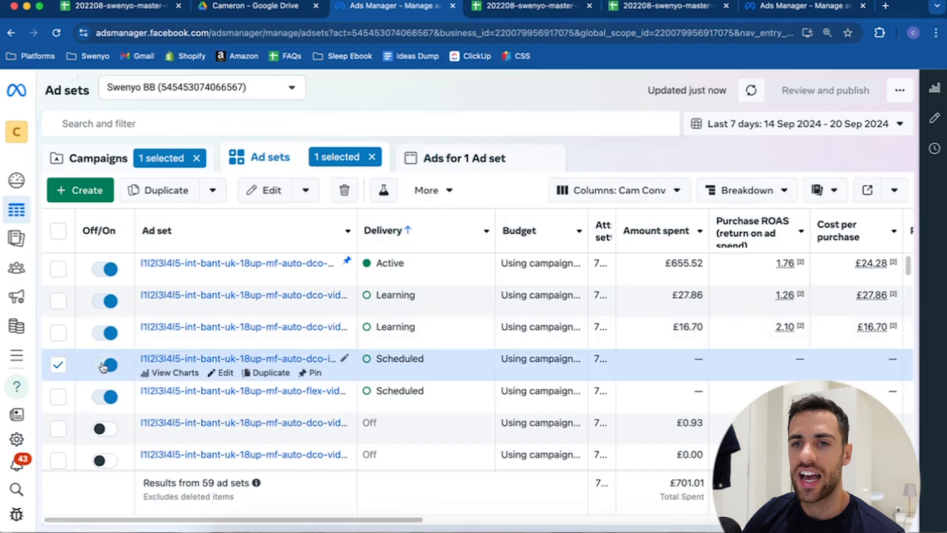
{"action": "left_click", "coordinate": [57, 364]}
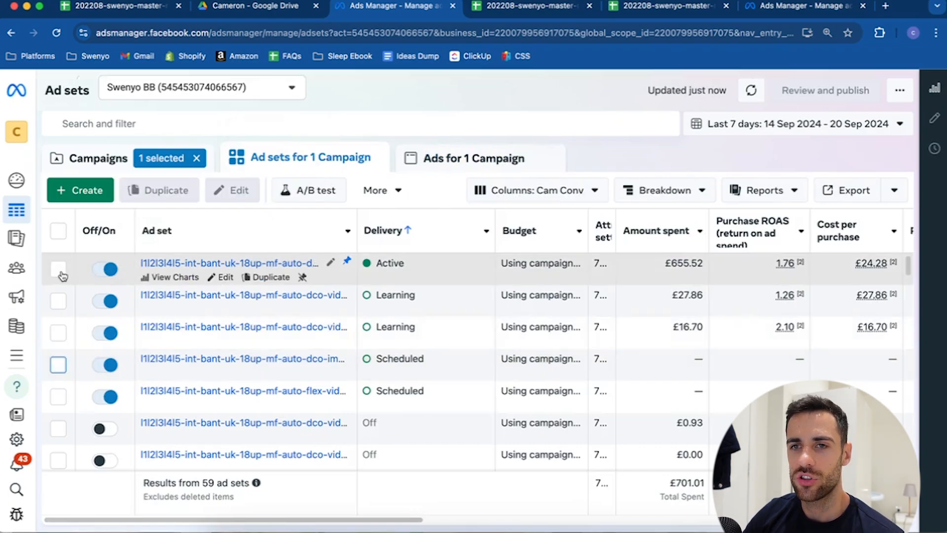
- Preview the ad in the active benefits-ingredients-line-up ad set and open its Facebook post with comments
{"action": "left_click", "coordinate": [62, 273]}
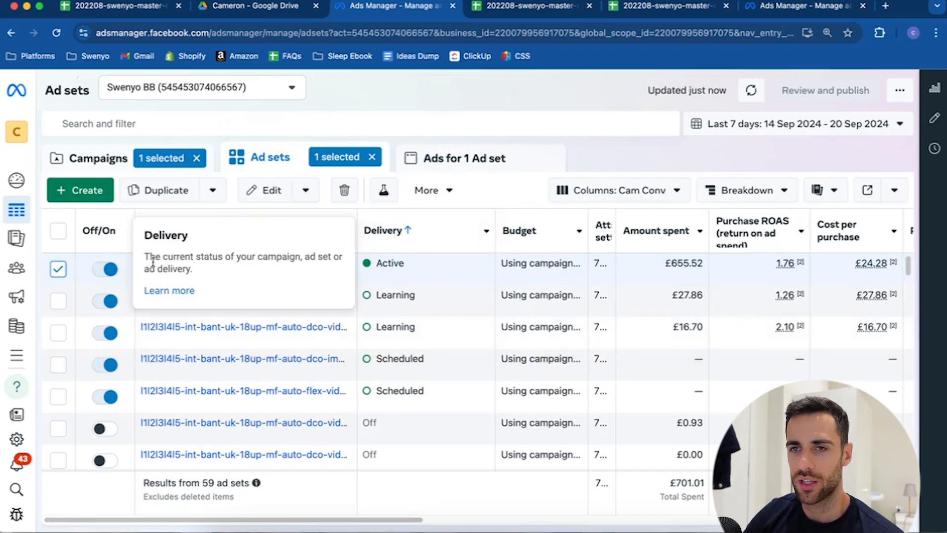
{"action": "left_click", "coordinate": [155, 263]}
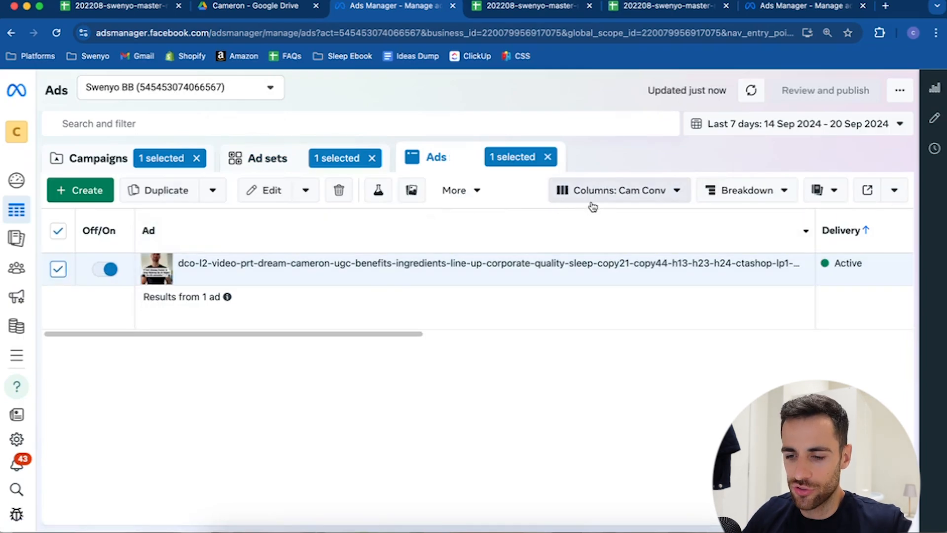
{"action": "key", "text": "super+minus"}
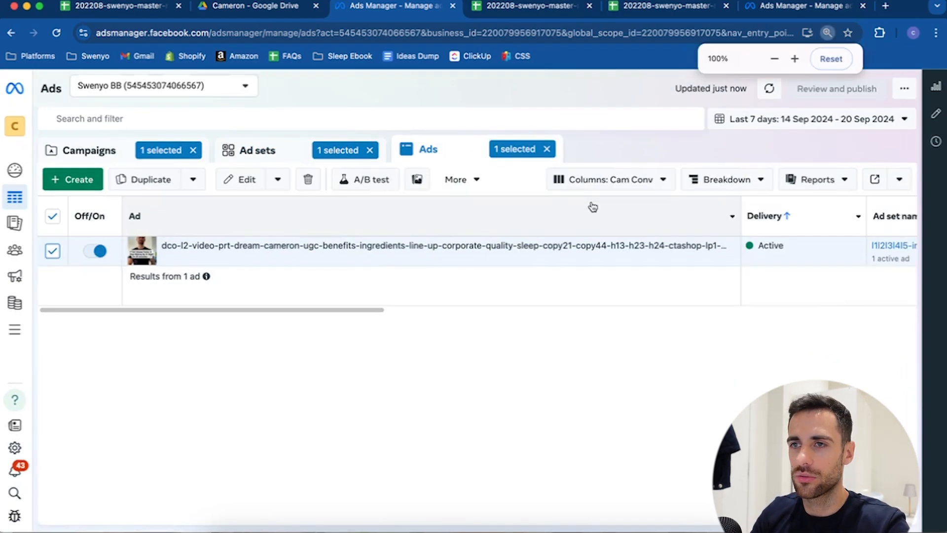
{"action": "key", "text": "super+minus"}
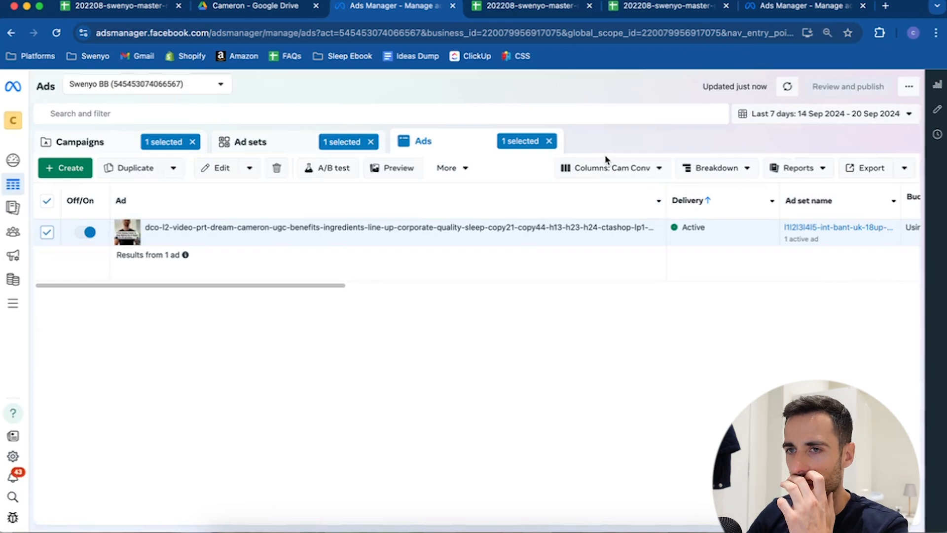
{"action": "left_click", "coordinate": [398, 168]}
{"action": "left_click", "coordinate": [620, 133]}
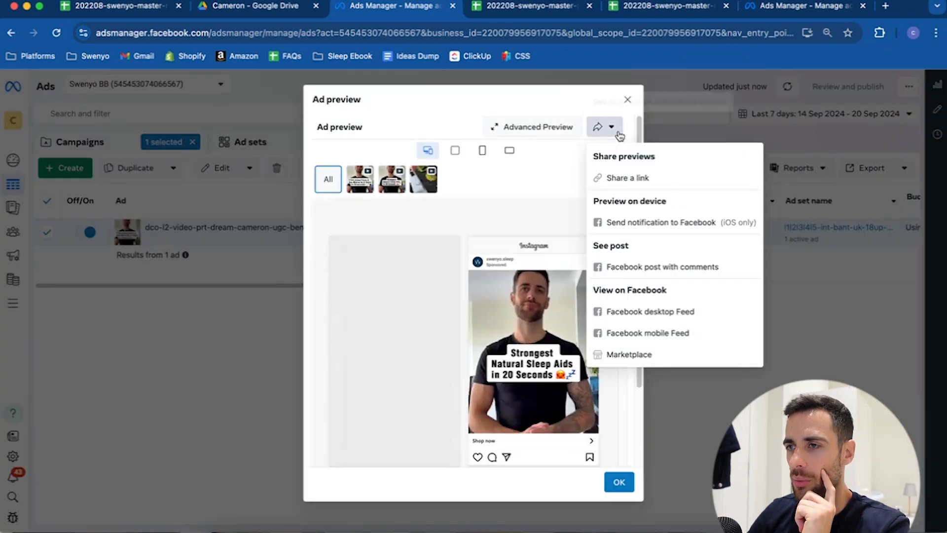
{"action": "left_click", "coordinate": [656, 271]}
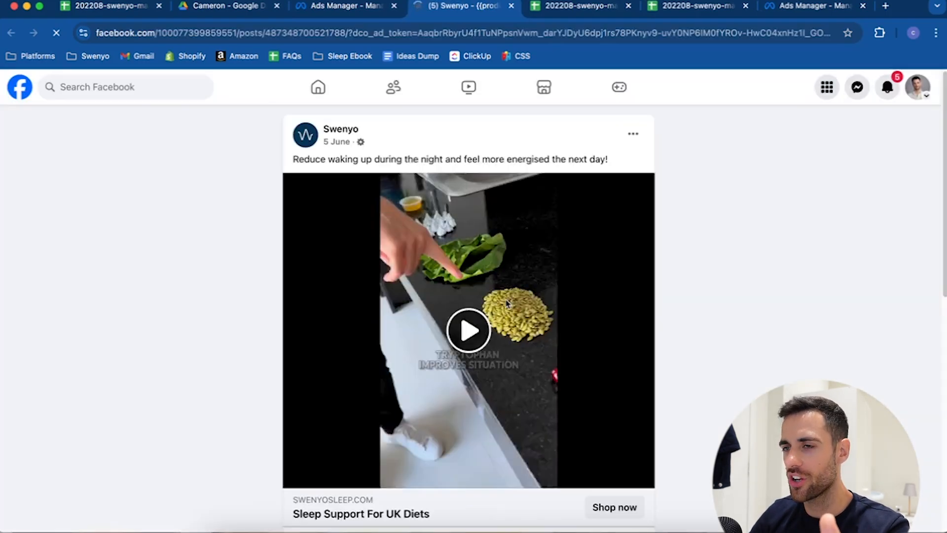
- Pause the post's video, read through its comments and check the Facebook notifications
{"action": "left_click", "coordinate": [292, 476]}
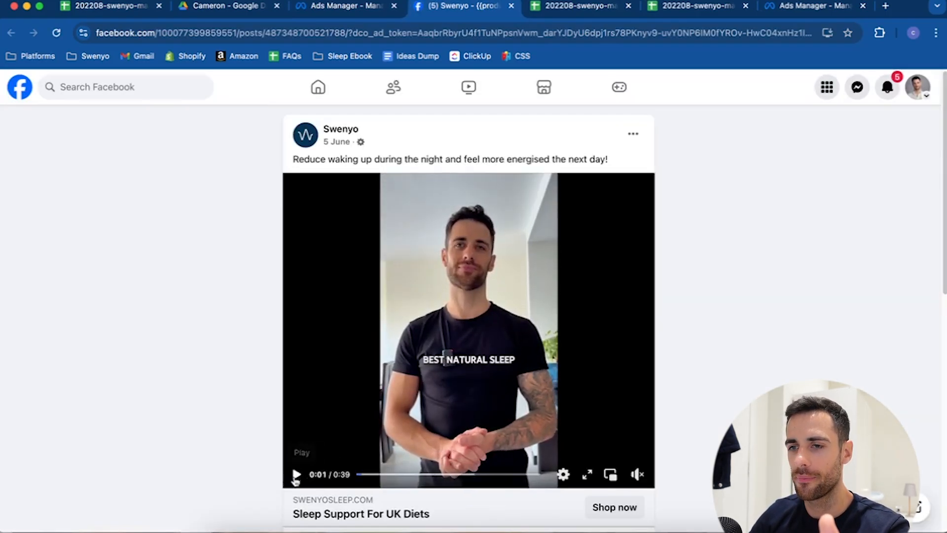
{"action": "scroll", "coordinate": [325, 276], "scroll_direction": "down", "scroll_amount": 6}
{"action": "scroll", "coordinate": [326, 276], "scroll_direction": "down", "scroll_amount": 3}
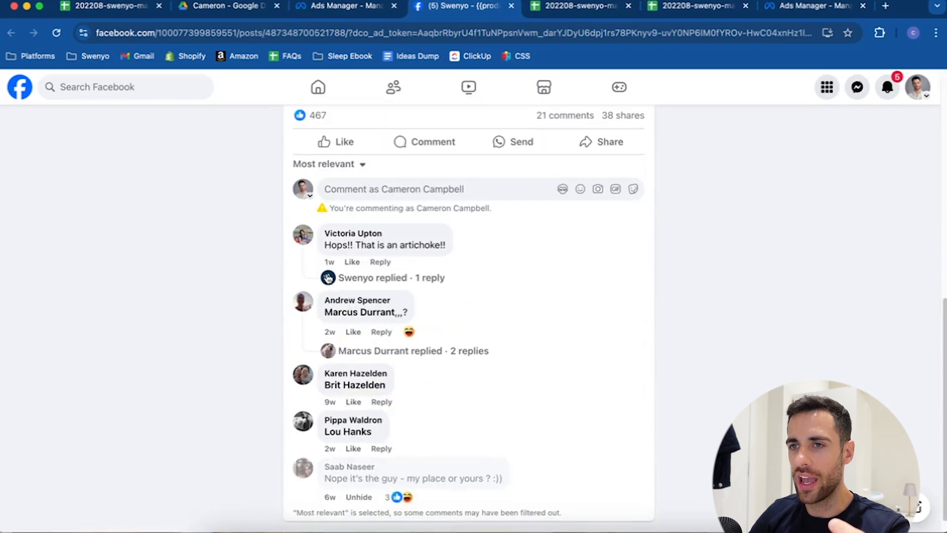
{"action": "scroll", "coordinate": [378, 246], "scroll_direction": "down", "scroll_amount": 1}
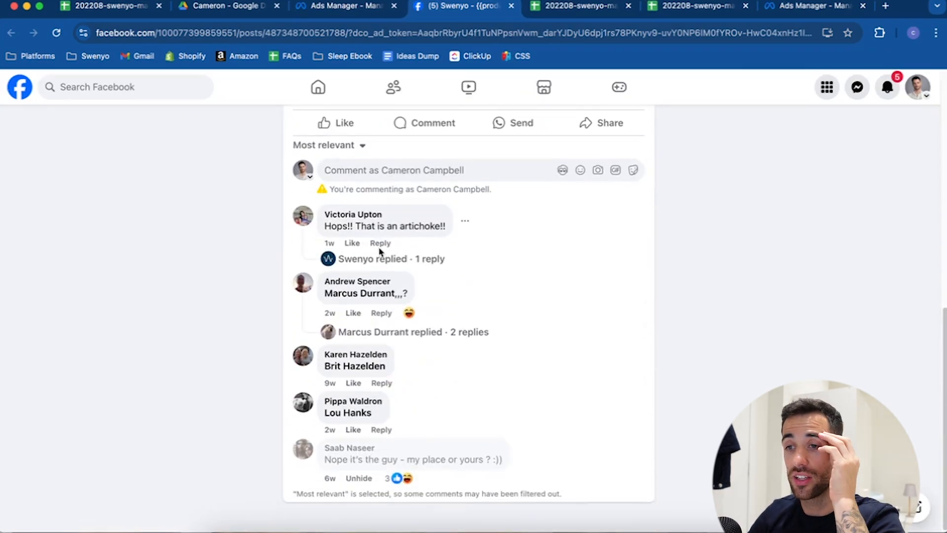
{"action": "scroll", "coordinate": [380, 251], "scroll_direction": "up", "scroll_amount": 10}
{"action": "left_click", "coordinate": [888, 88]}
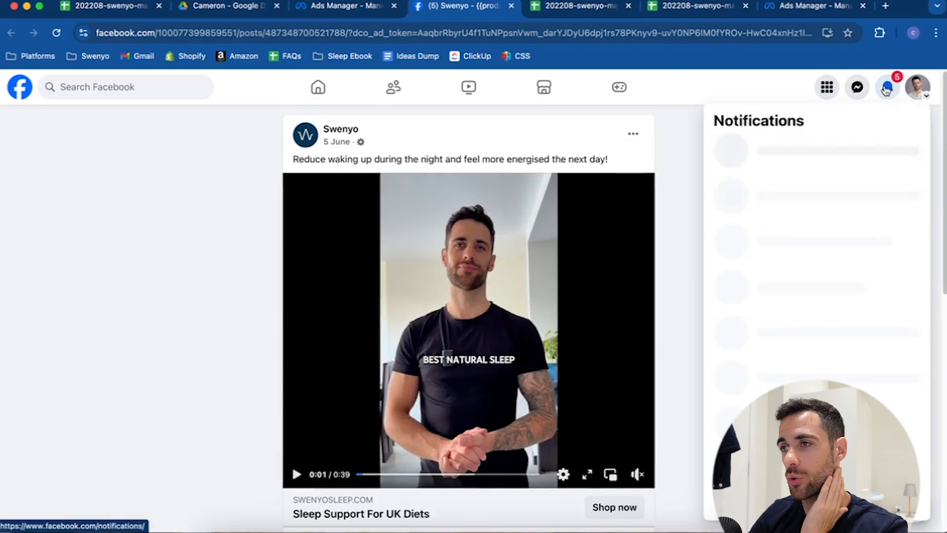
{"action": "left_click", "coordinate": [888, 87]}
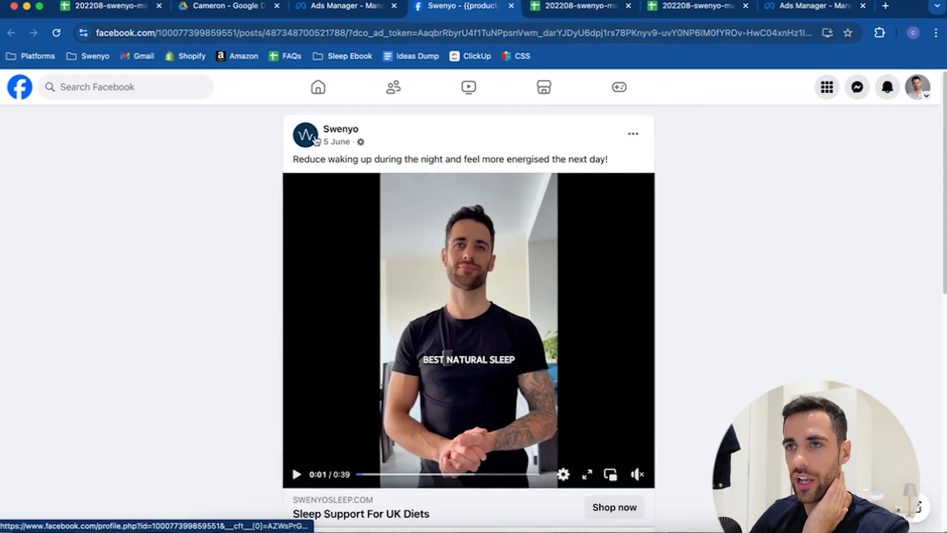
- Return to Ads Manager, close the ad preview and deselect the benefits-ingredients-line-up ad set
{"action": "left_click", "coordinate": [347, 6]}
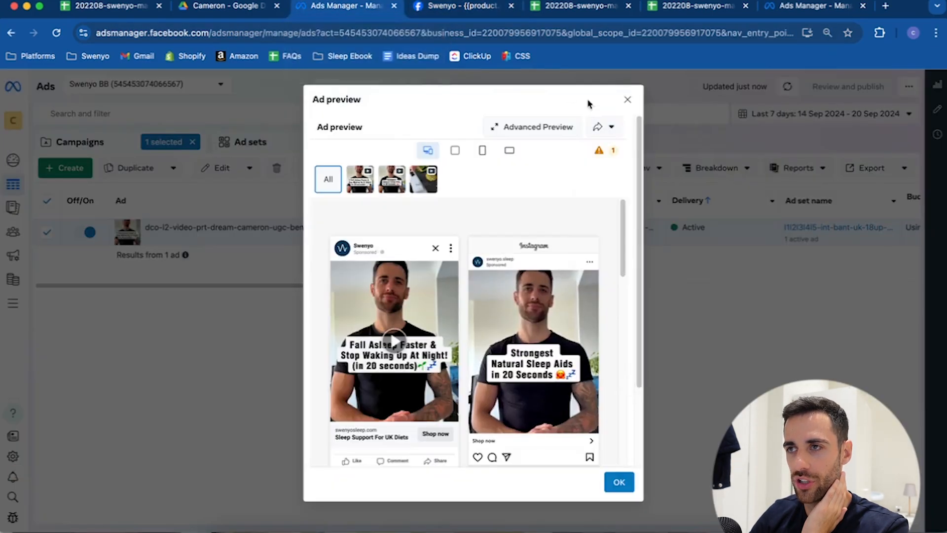
{"action": "left_click", "coordinate": [626, 100]}
{"action": "left_click", "coordinate": [319, 147]}
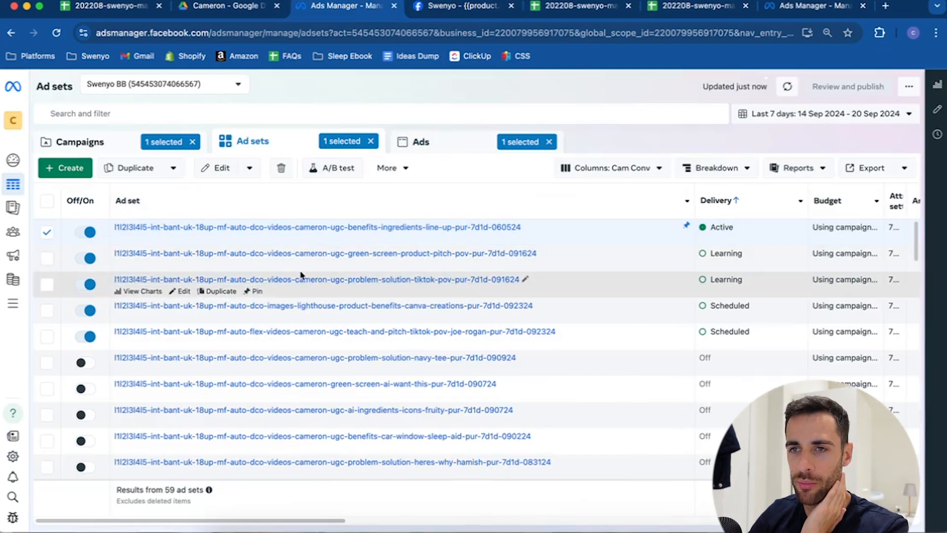
{"action": "mouse_move", "coordinate": [256, 268]}
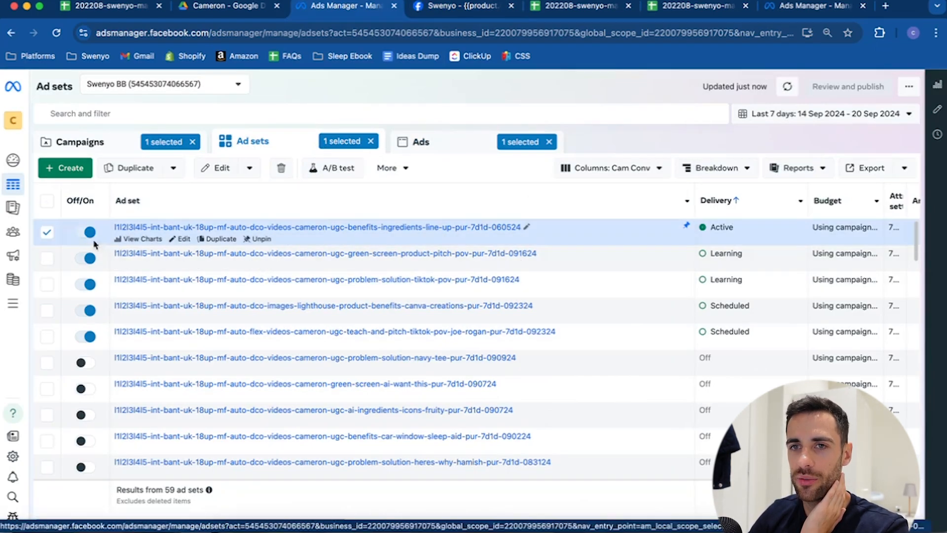
{"action": "left_click", "coordinate": [49, 234]}
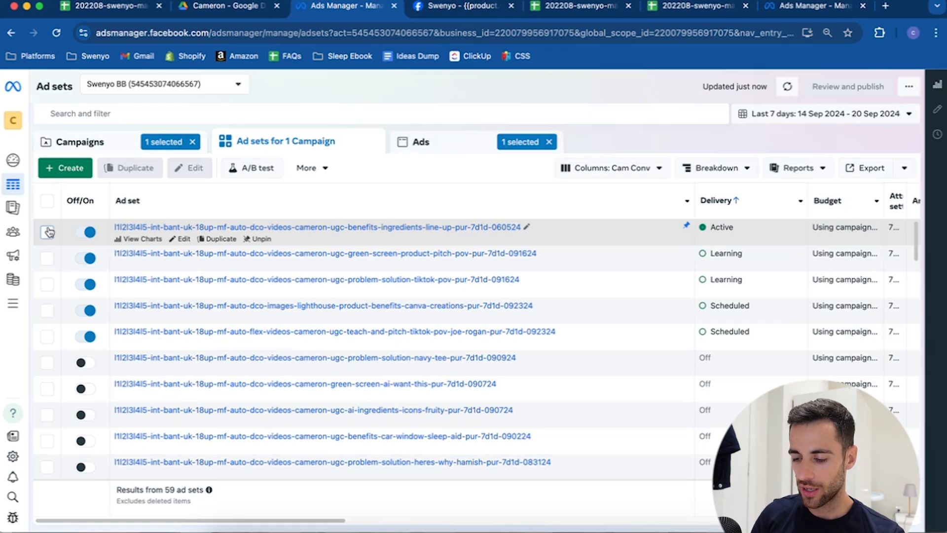
- Return to the campaigns overview and clear the remaining campaign and ad selections
{"action": "mouse_move", "coordinate": [2, 270]}
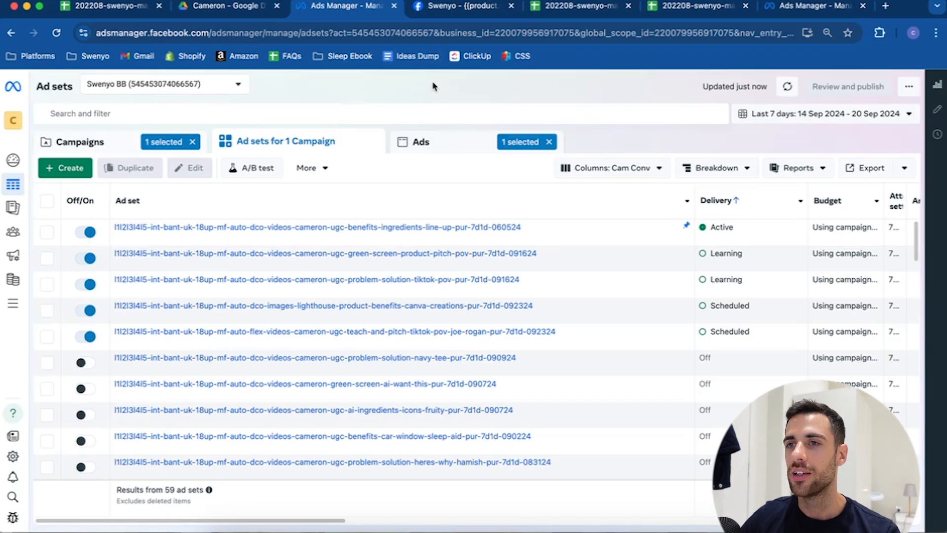
{"action": "left_click", "coordinate": [159, 152]}
{"action": "left_click", "coordinate": [193, 142]}
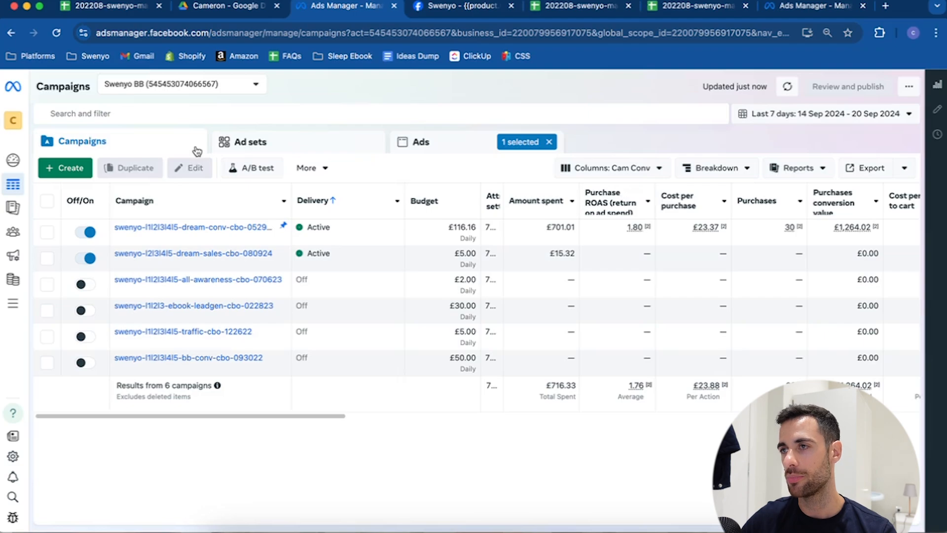
{"action": "left_click", "coordinate": [548, 142]}
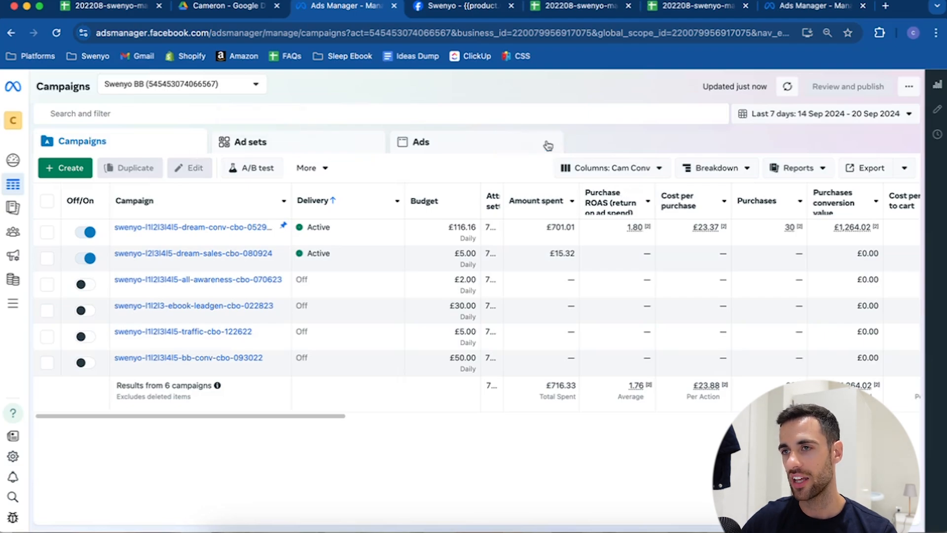